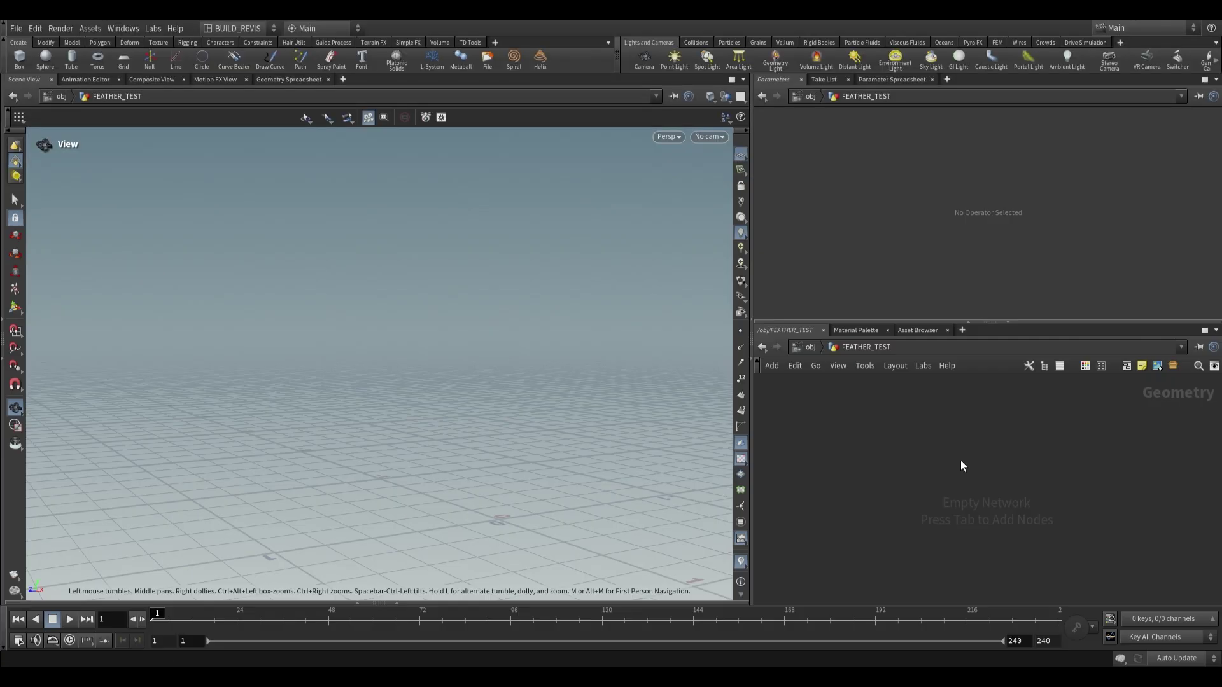
Add a Feather Template node setup to the empty FEATHER_TEST network
key("Tab")
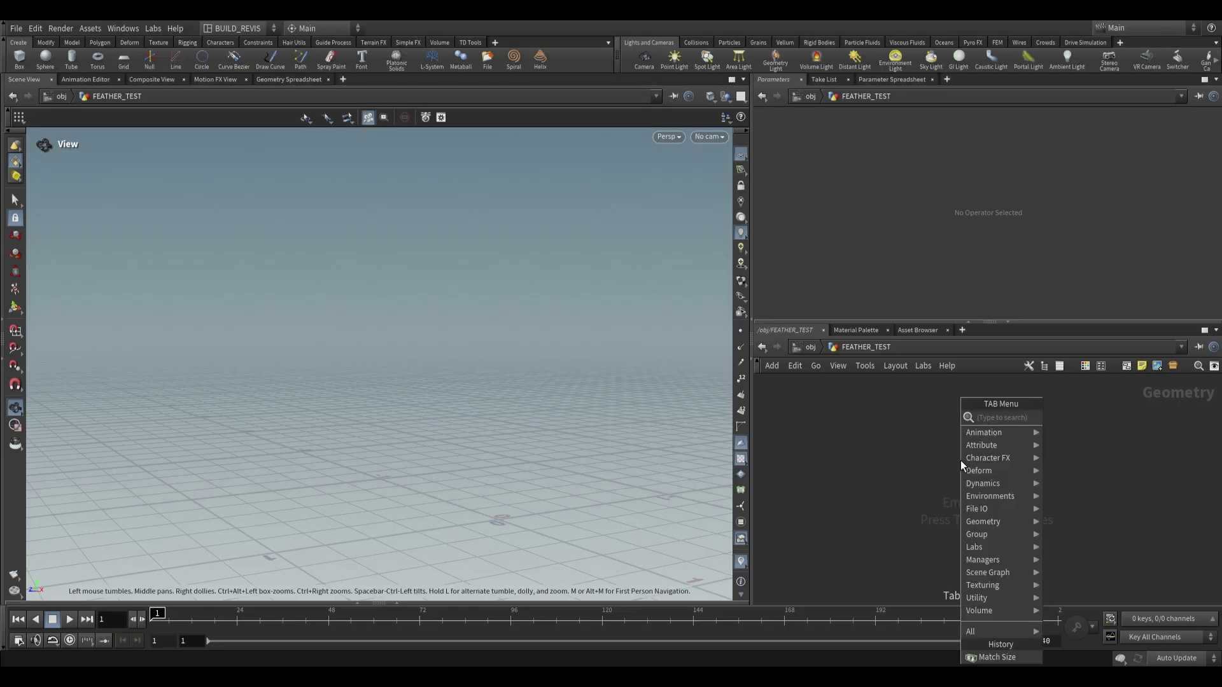
type("feather tem")
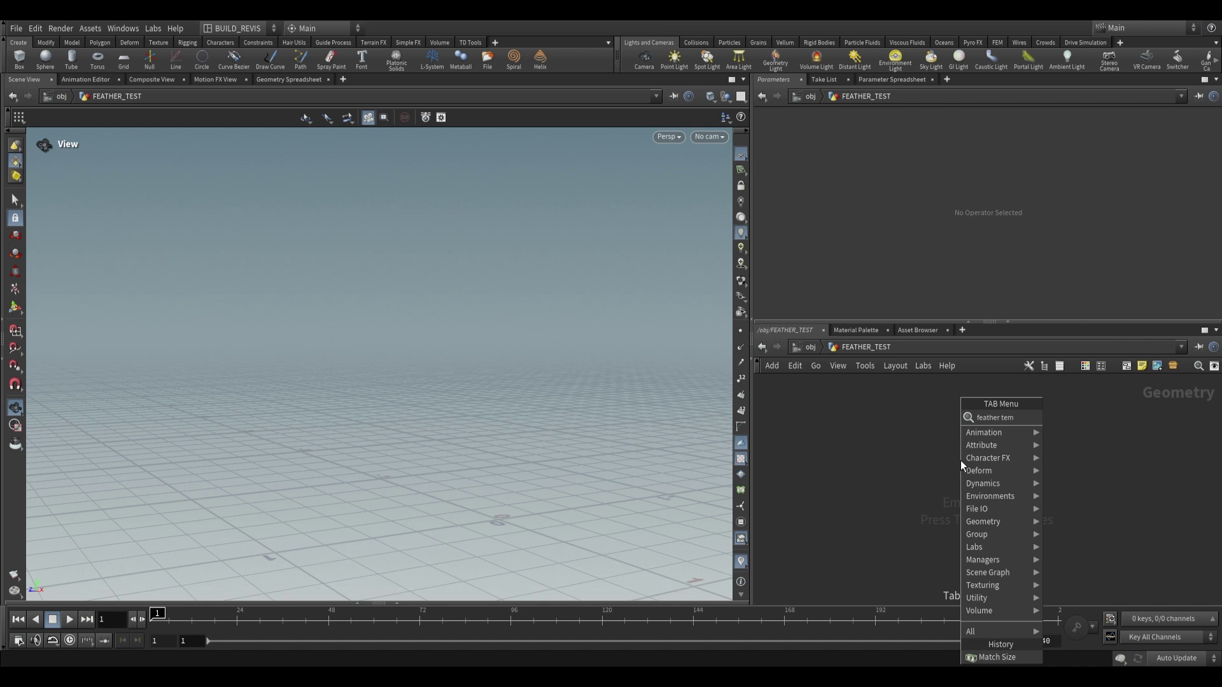
key("Return")
left_click(960, 462)
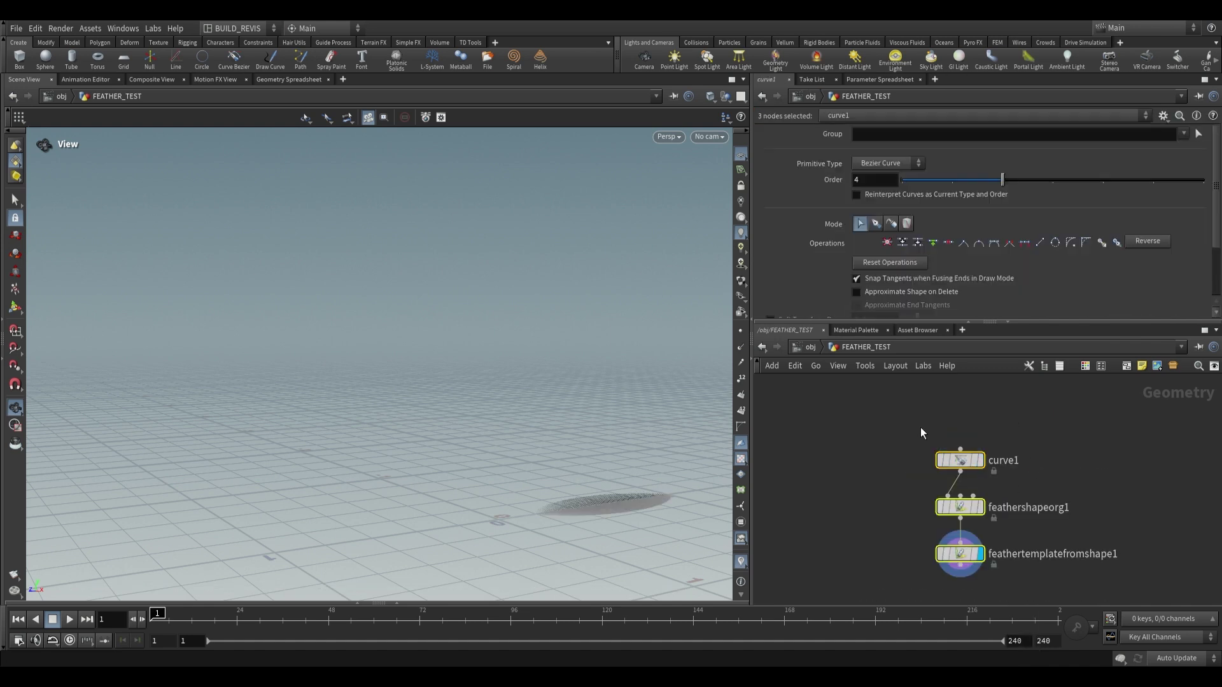
key("f")
Display the curve1 node and switch the viewport background to the black colour scheme
left_click(977, 457)
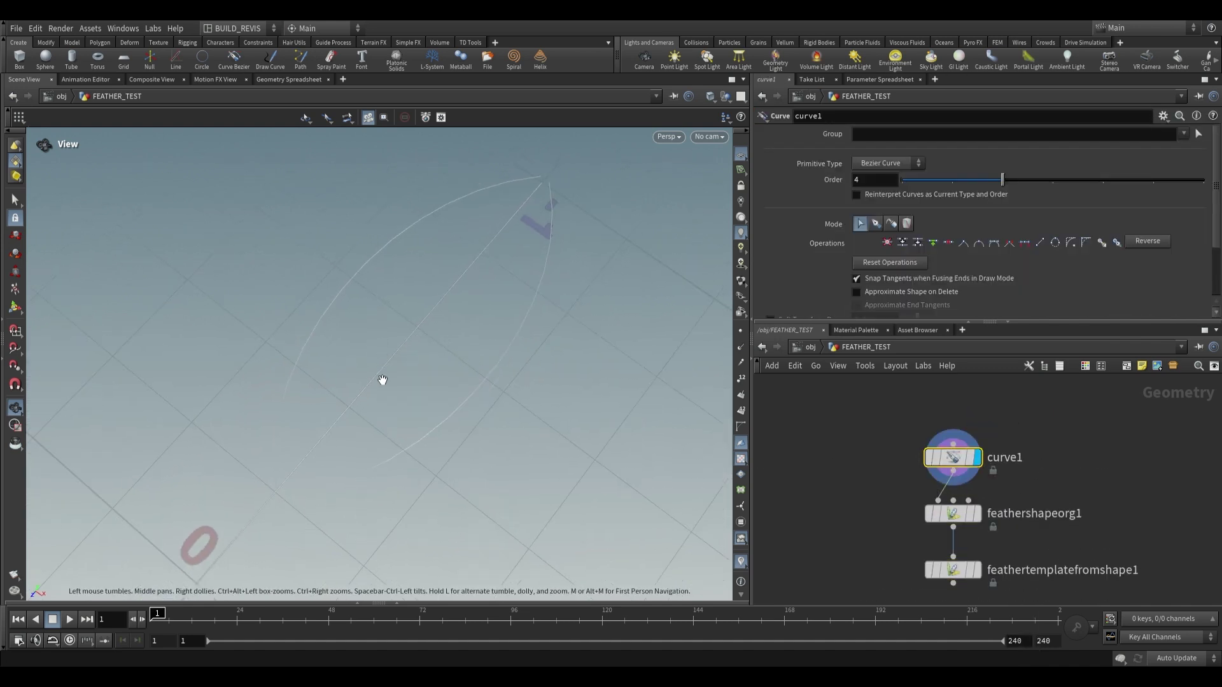
key("d")
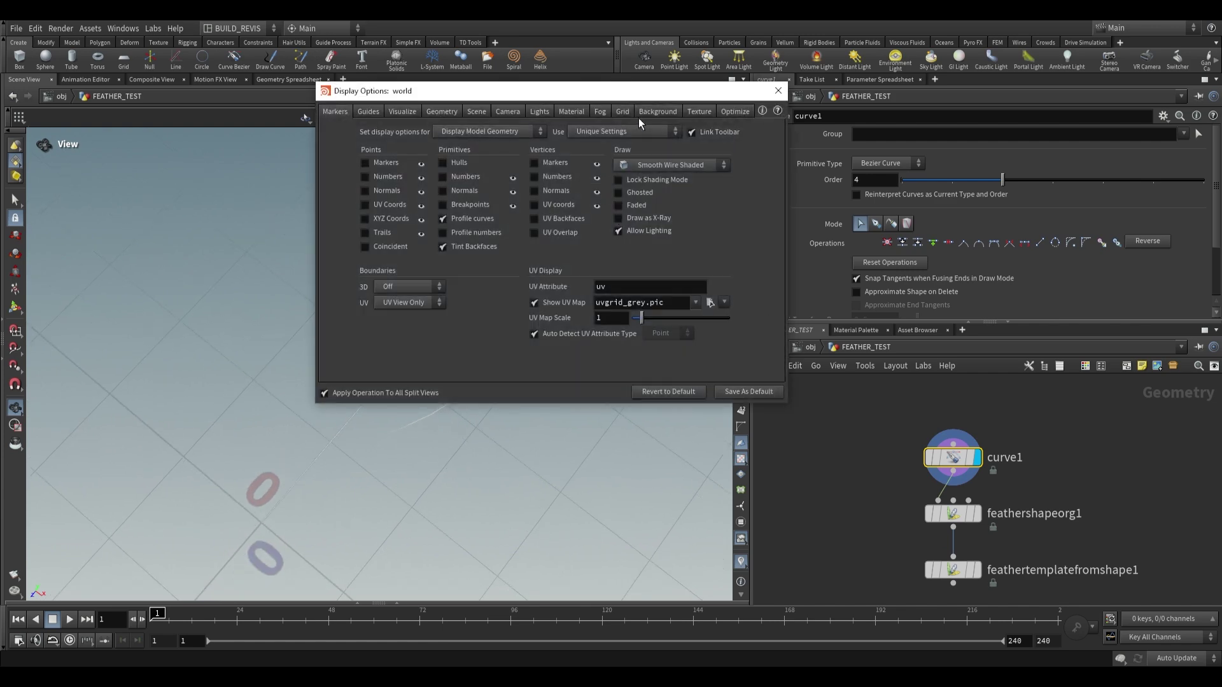
left_click(657, 111)
left_click(427, 131)
left_click(422, 156)
key("Escape")
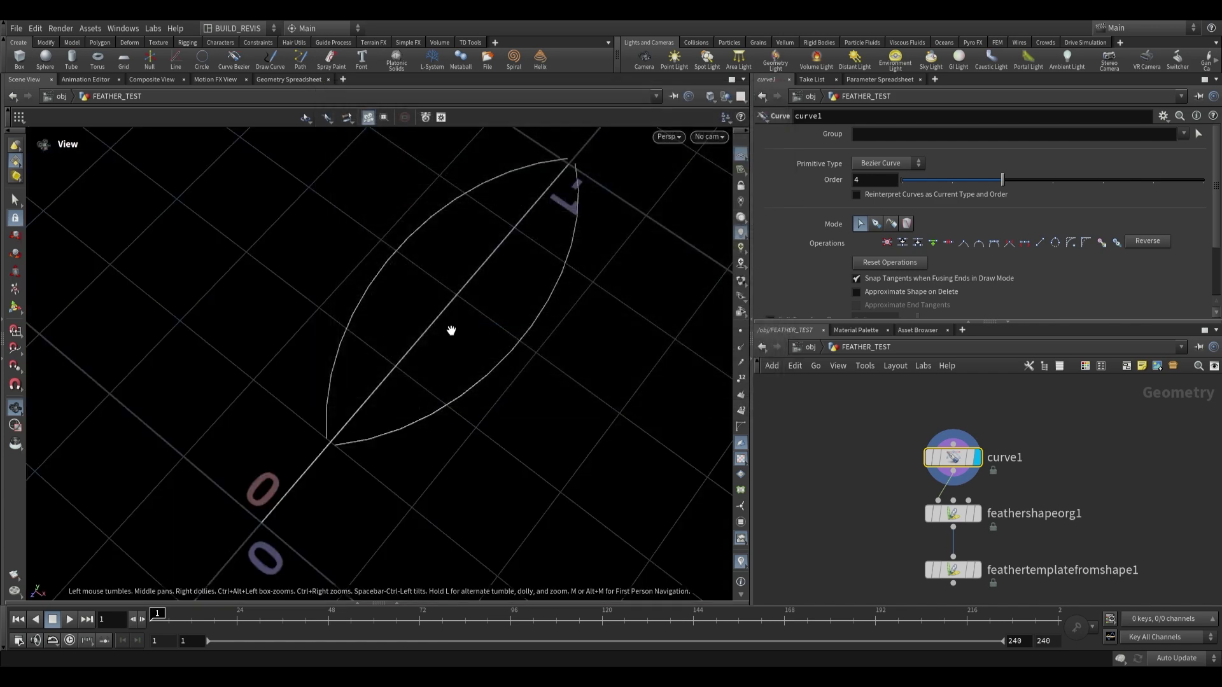
left_click_drag(488, 258, 464, 297)
middle_click_drag(404, 380, 441, 335)
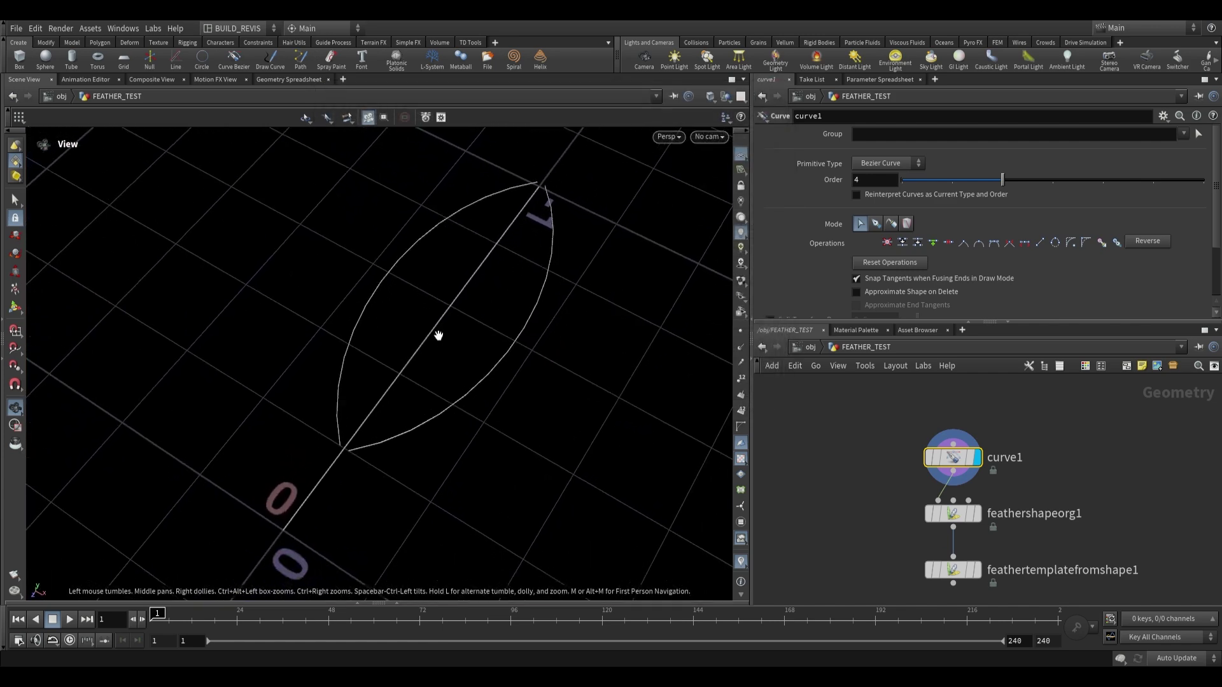
Display the feathertemplatefromshape1 output and activate the edit handles of curve1
left_click(952, 513)
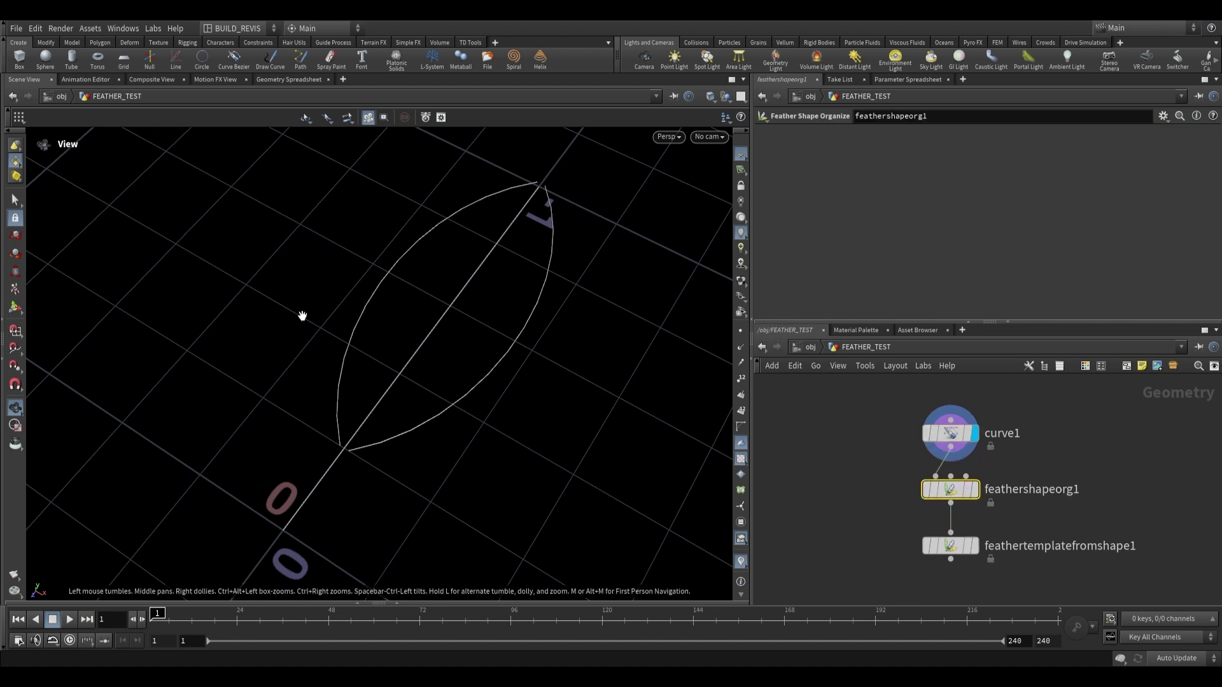
left_click(974, 546)
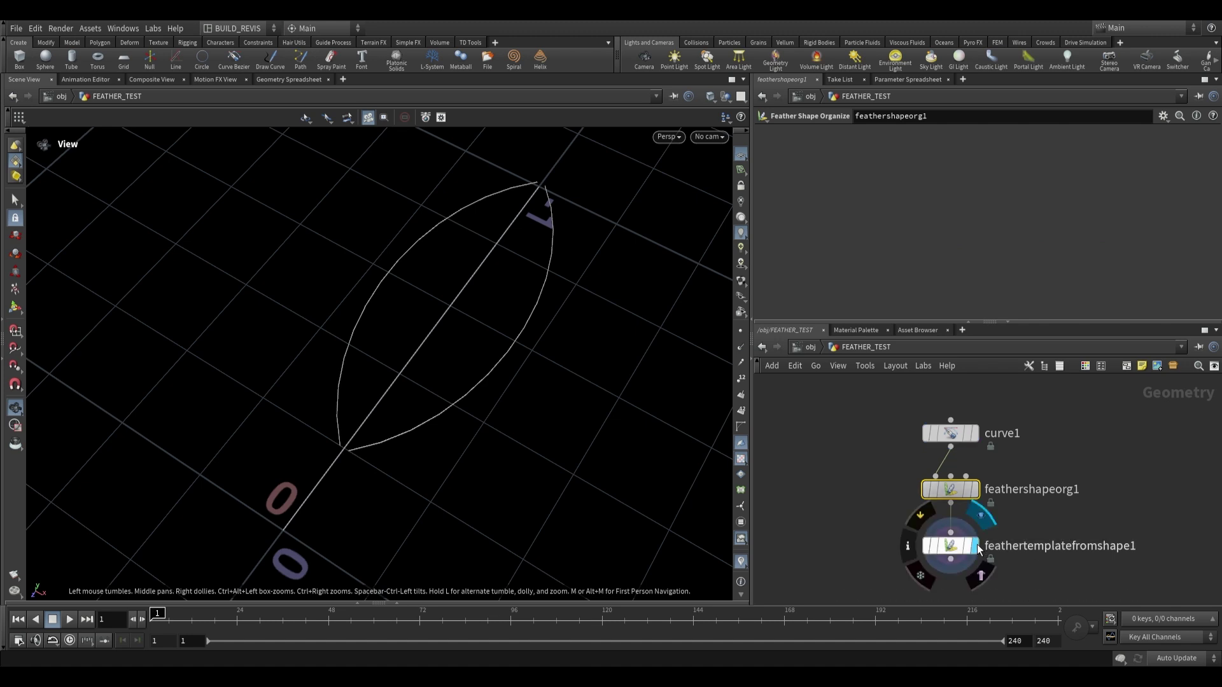
left_click(966, 438)
left_click(15, 308)
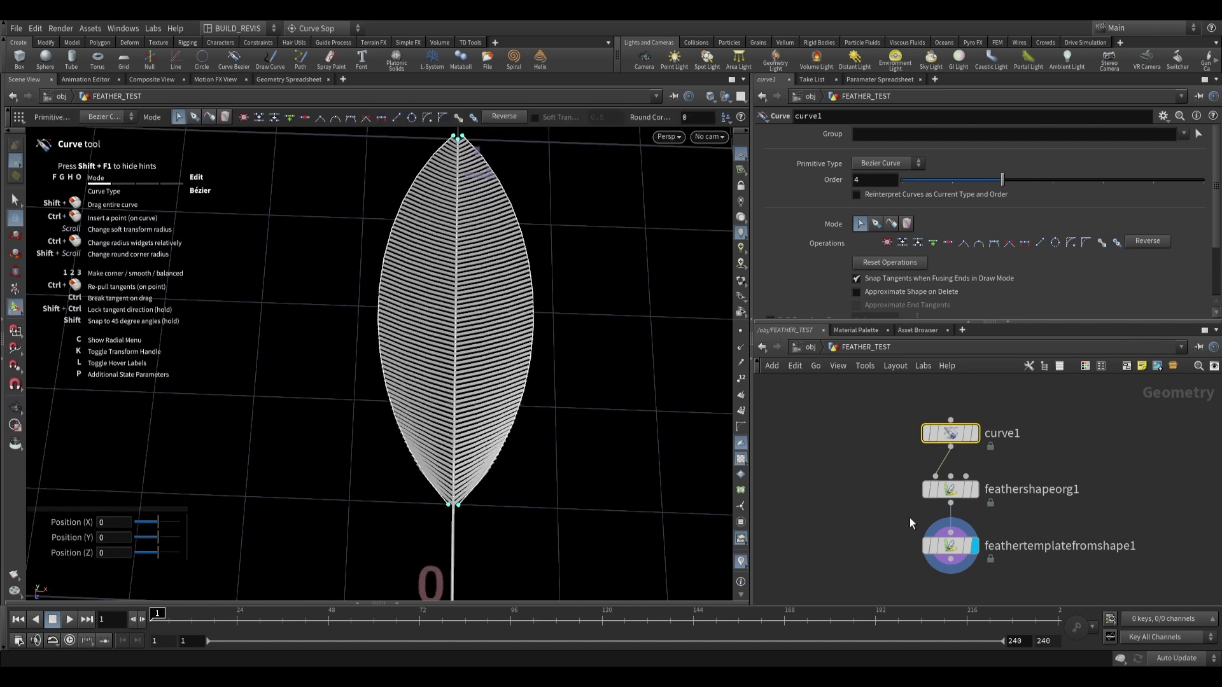
Bend the shaft curve and reshape both outline curves with their Bezier handles into an asymmetric, curved feather
mouse_move(434, 330)
left_mouse_down("alt")
mouse_move(450, 339)
mouse_move(421, 331)
left_mouse_up("alt")
left_click(451, 336)
left_click(534, 302)
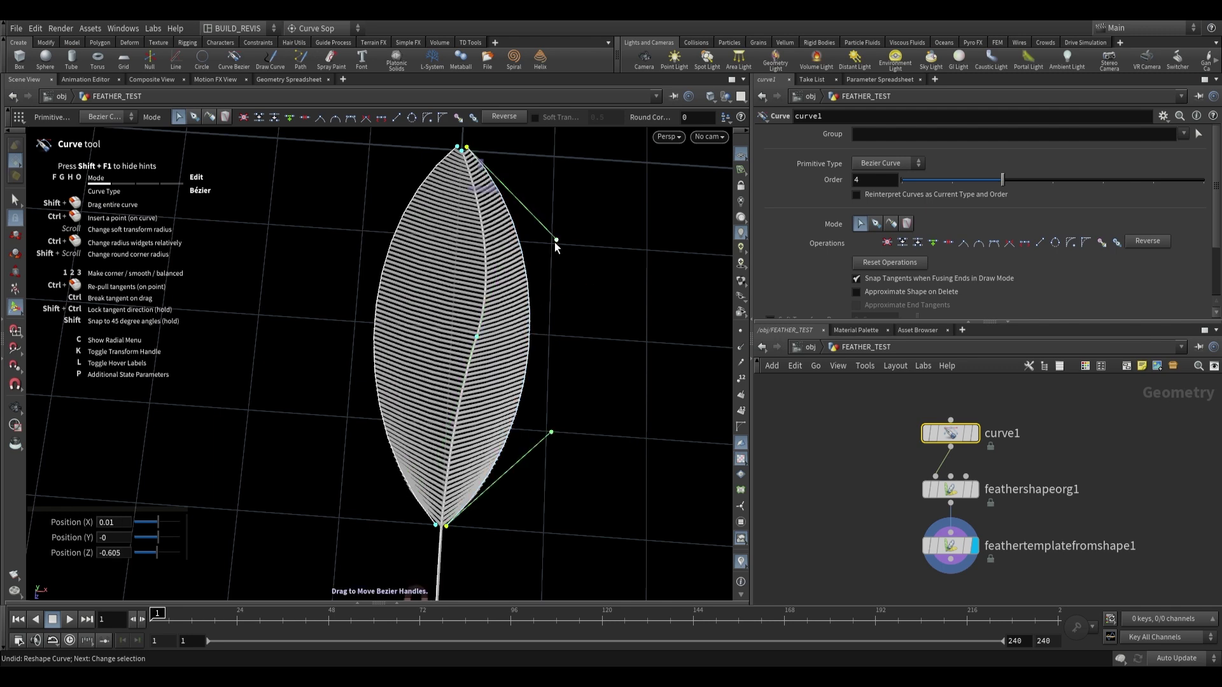
left_click_drag(554, 241, 594, 261)
left_click_drag(376, 337, 276, 383)
left_click(538, 389)
left_click(15, 407)
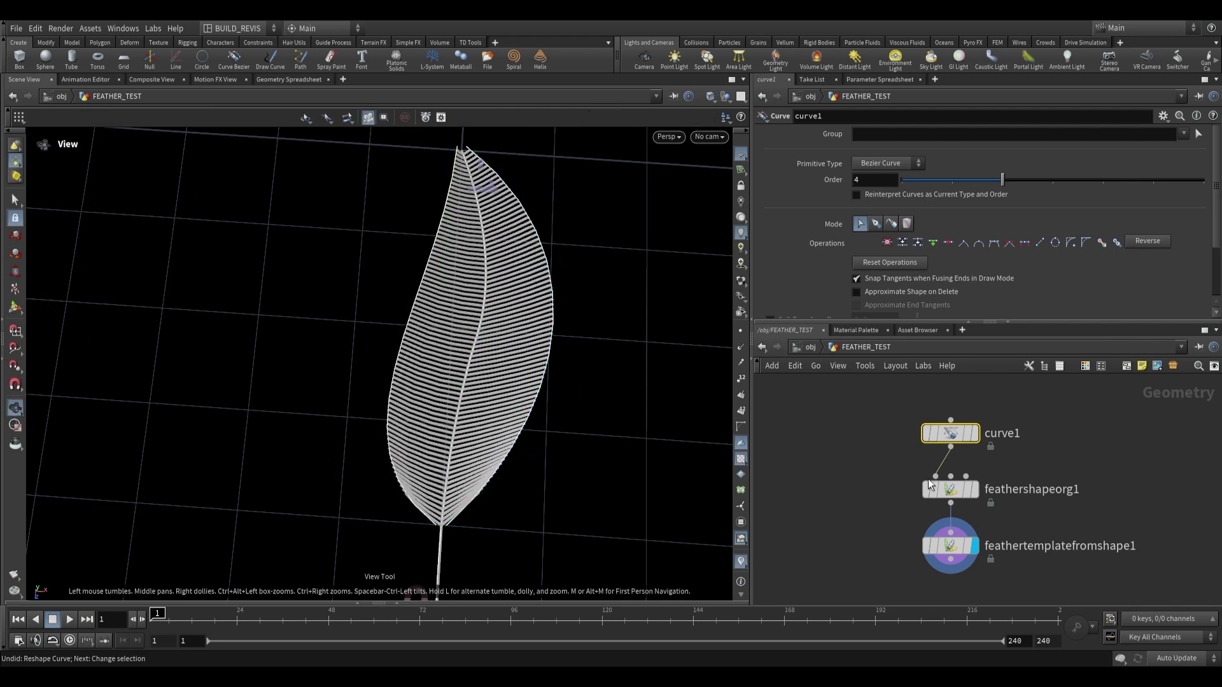
Select the feathertemplatefromshape1 node to show its parameters
left_click(999, 519)
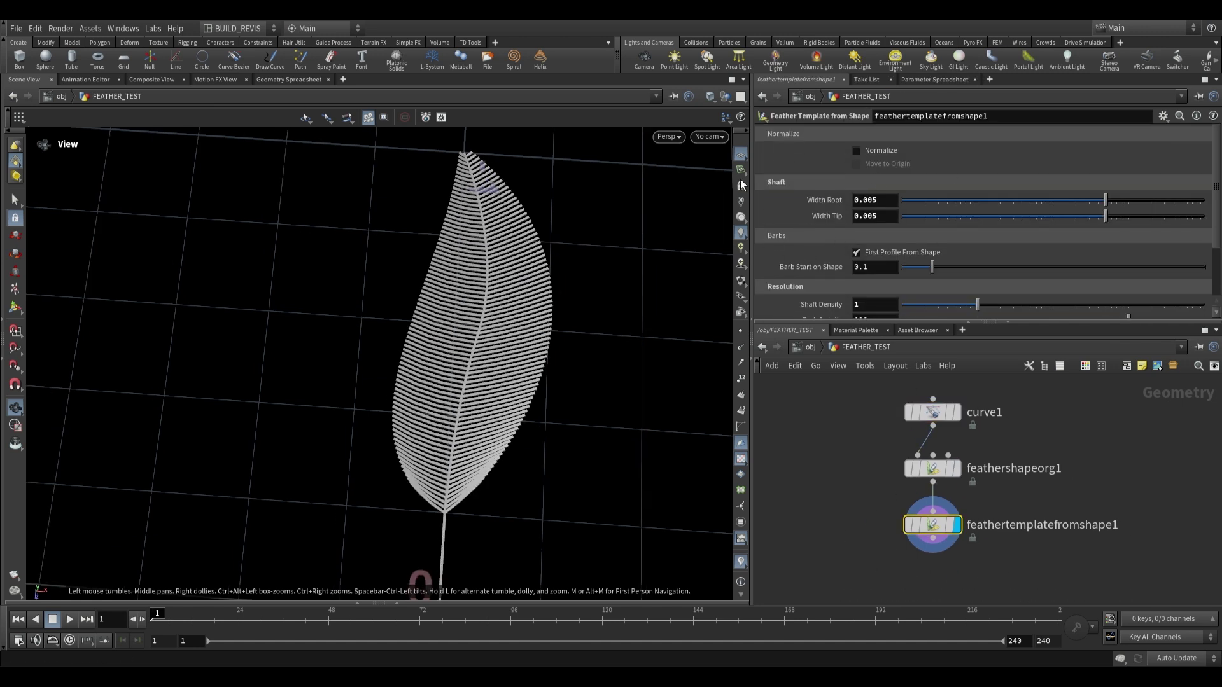
left_click_drag(458, 272, 507, 244)
left_click_drag(434, 186, 450, 451)
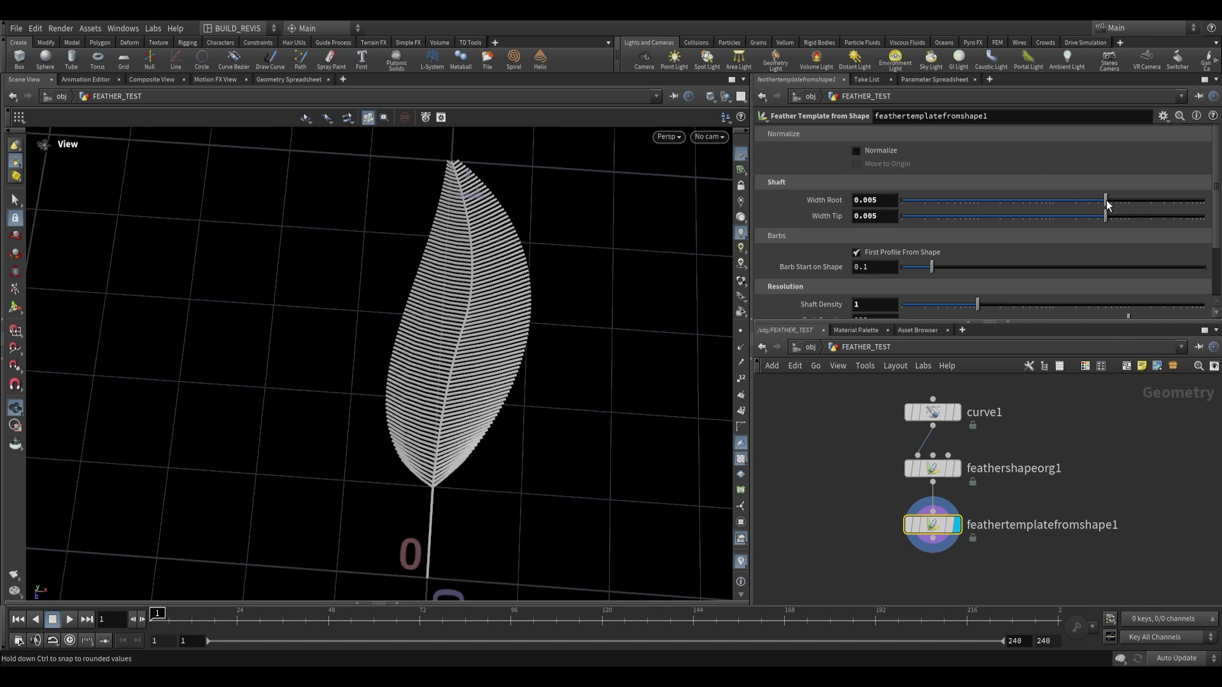
Try larger Width Root and Width Tip values for the shaft, undoing each change
left_click_drag(1116, 201, 1175, 203)
key("ctrl+z")
left_click_drag(1105, 217, 1165, 224)
key("ctrl+z")
Set the feather template's Barb Density to 10.1962 and turn on point display in the viewport
scroll(1037, 226, "down", 2)
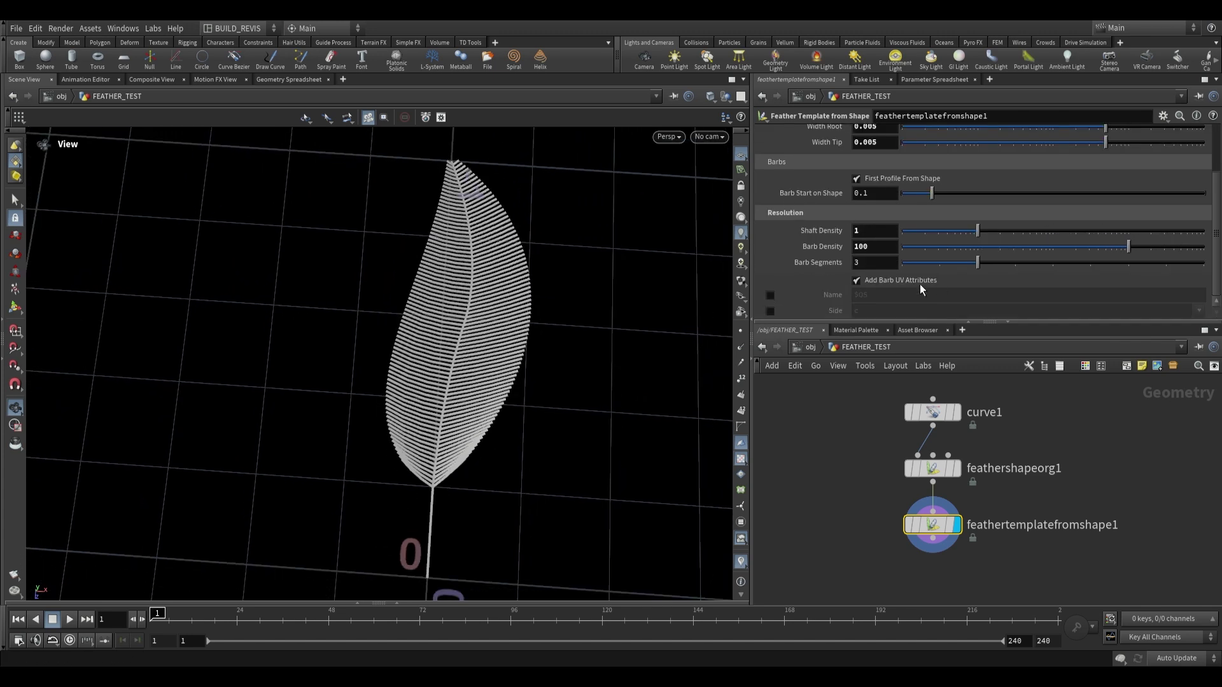
scroll(462, 304, "up", 3)
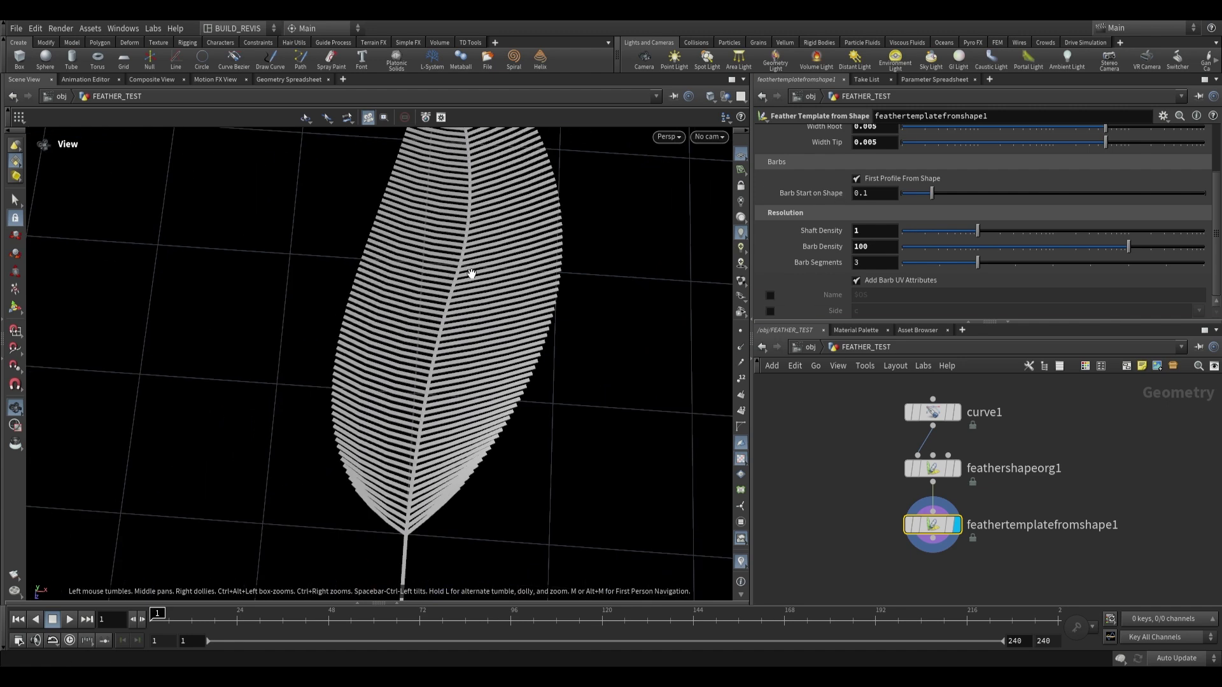
left_click_drag(471, 274, 495, 245)
middle_click_drag(446, 157, 423, 174)
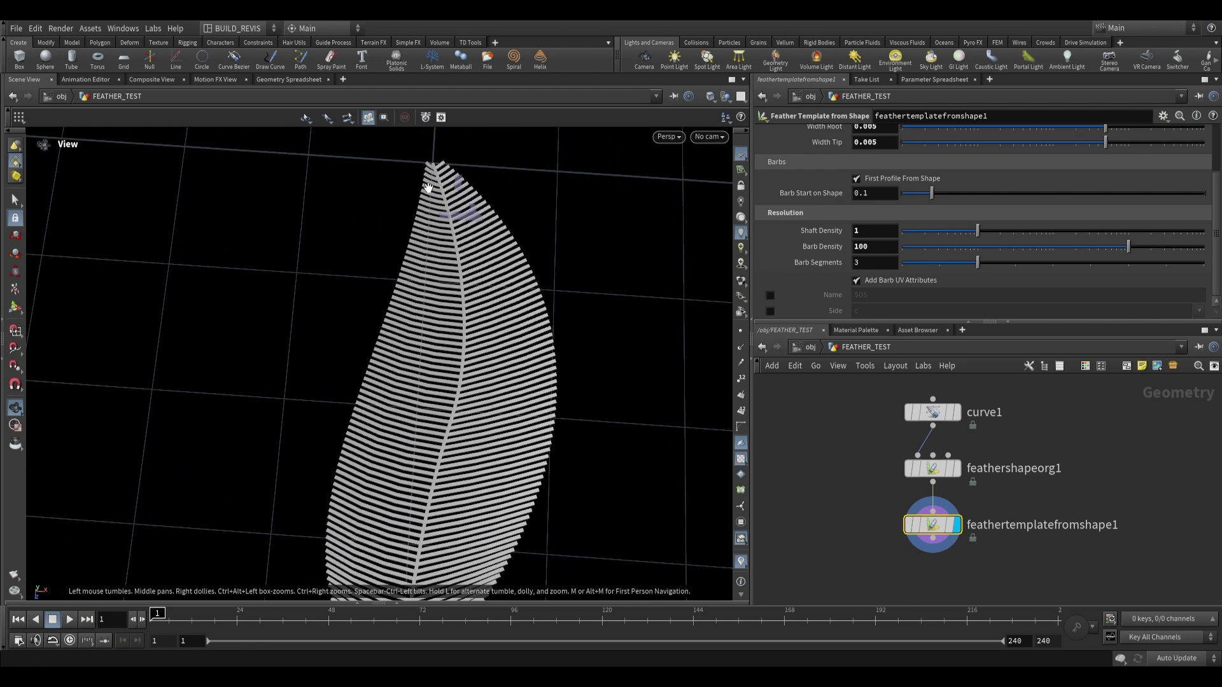
middle_click_drag(454, 408, 487, 216)
left_click_drag(1133, 246, 1053, 246)
left_click_drag(548, 226, 668, 157)
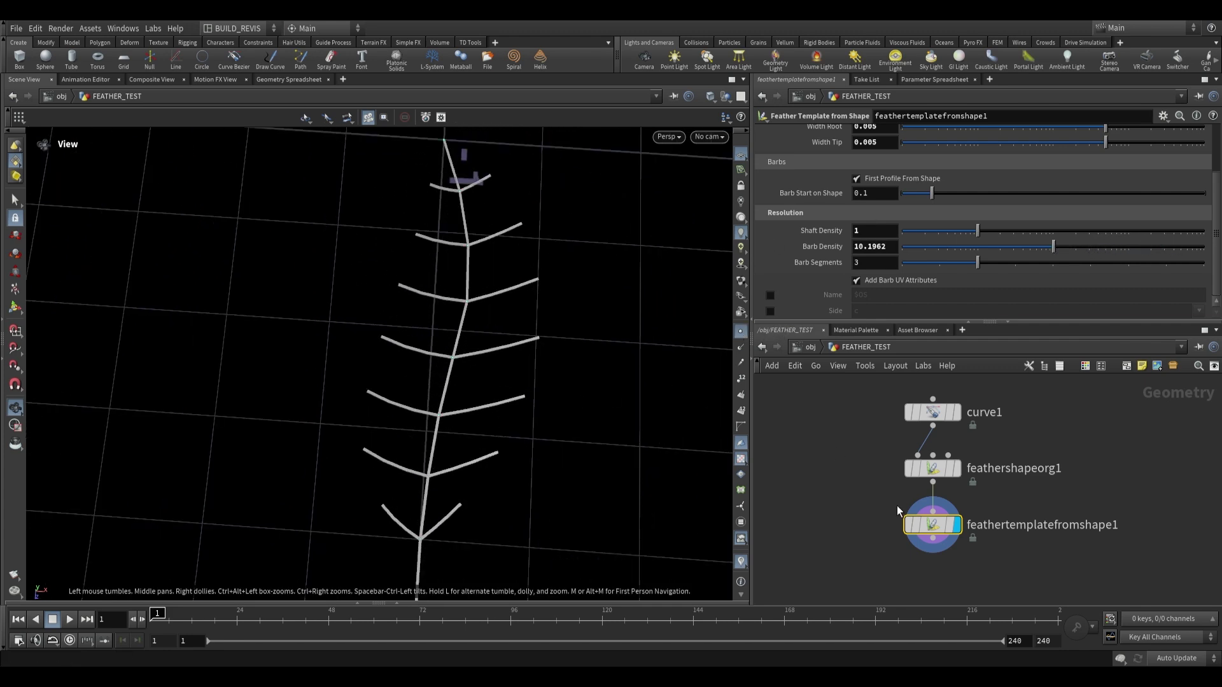
Inspect the geometry info of feathertemplatefromshape1 and compare it with the points along the shaft
middle_click_drag(942, 529, 795, 451)
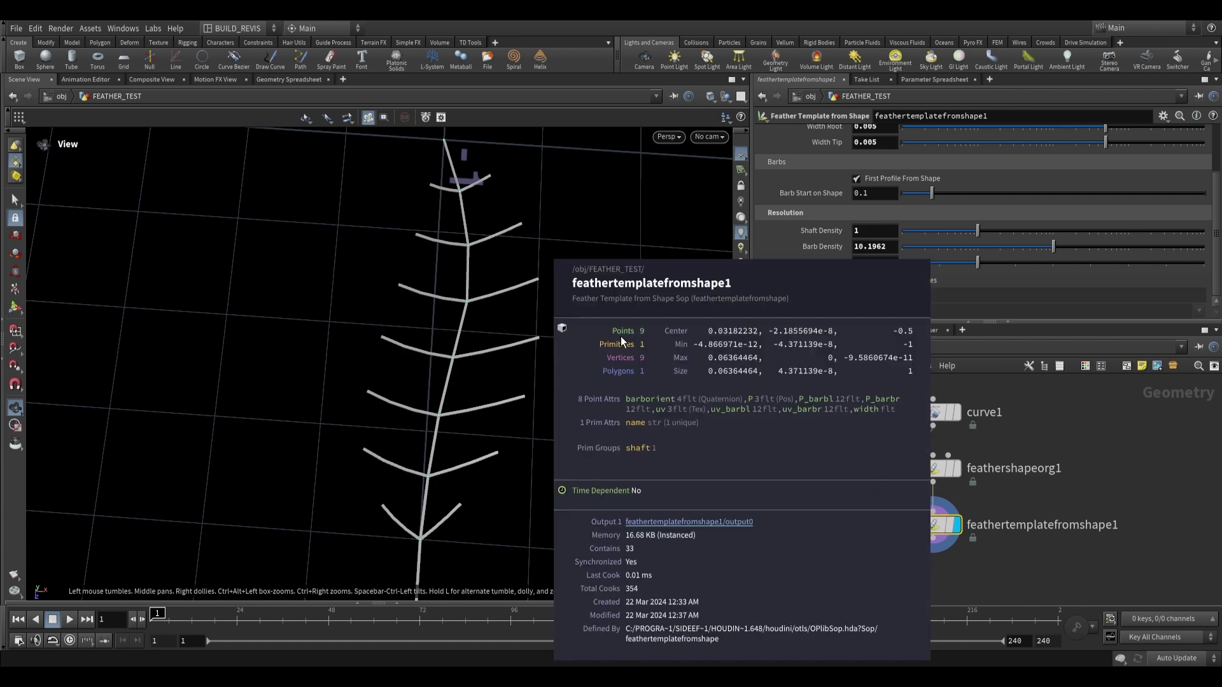
mouse_move(628, 350)
middle_mouse_down()
mouse_move(645, 352)
mouse_move(630, 350)
middle_mouse_up()
right_click_drag(500, 332, 444, 168)
middle_click_drag(476, 460, 474, 412)
left_click_drag(474, 412, 397, 332)
right_click_drag(397, 332, 382, 350)
Set the viewport's point marker size to 8 in the display options for guides
key("d")
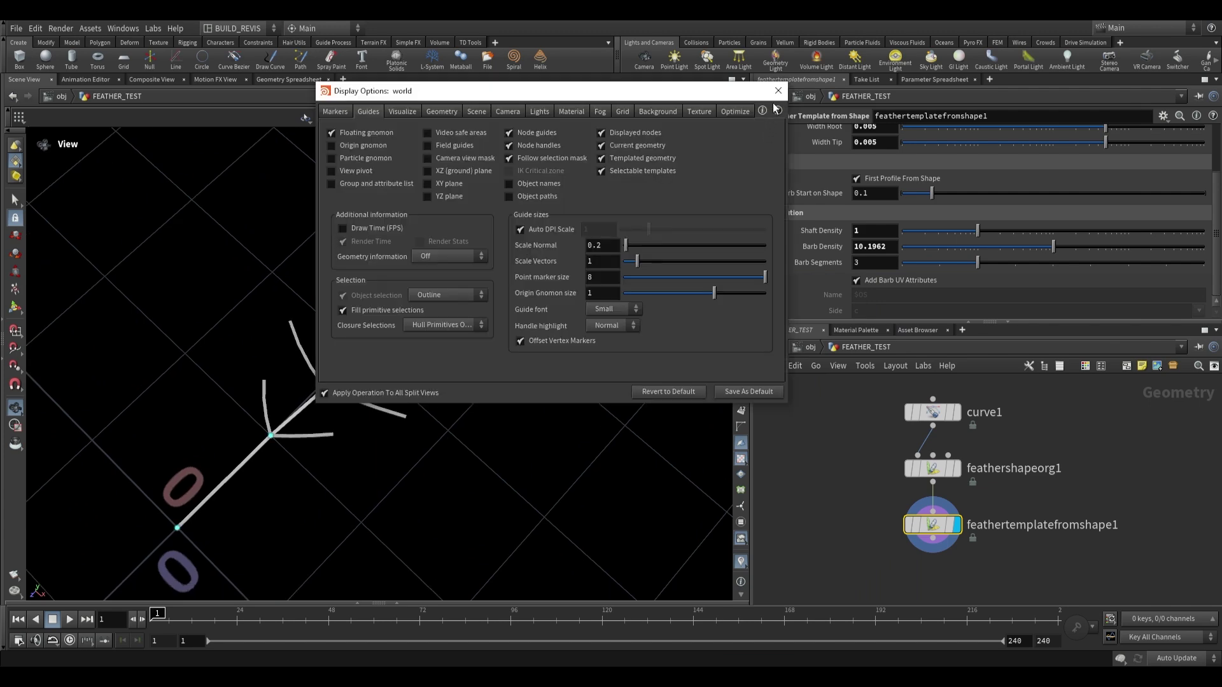
key("d")
middle_click_drag(430, 298, 391, 354)
right_click_drag(343, 403, 441, 372)
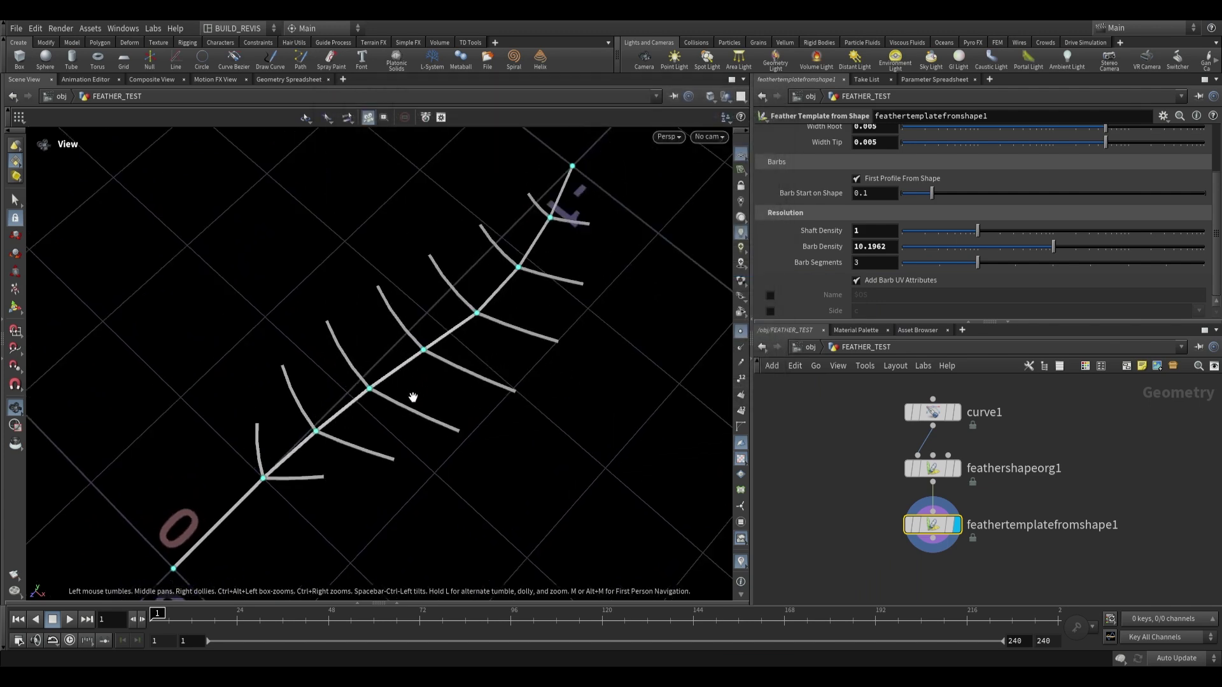
Try Barb Segments at 1 and at 8, checking the node's point attribute info for each value
middle_click(938, 535)
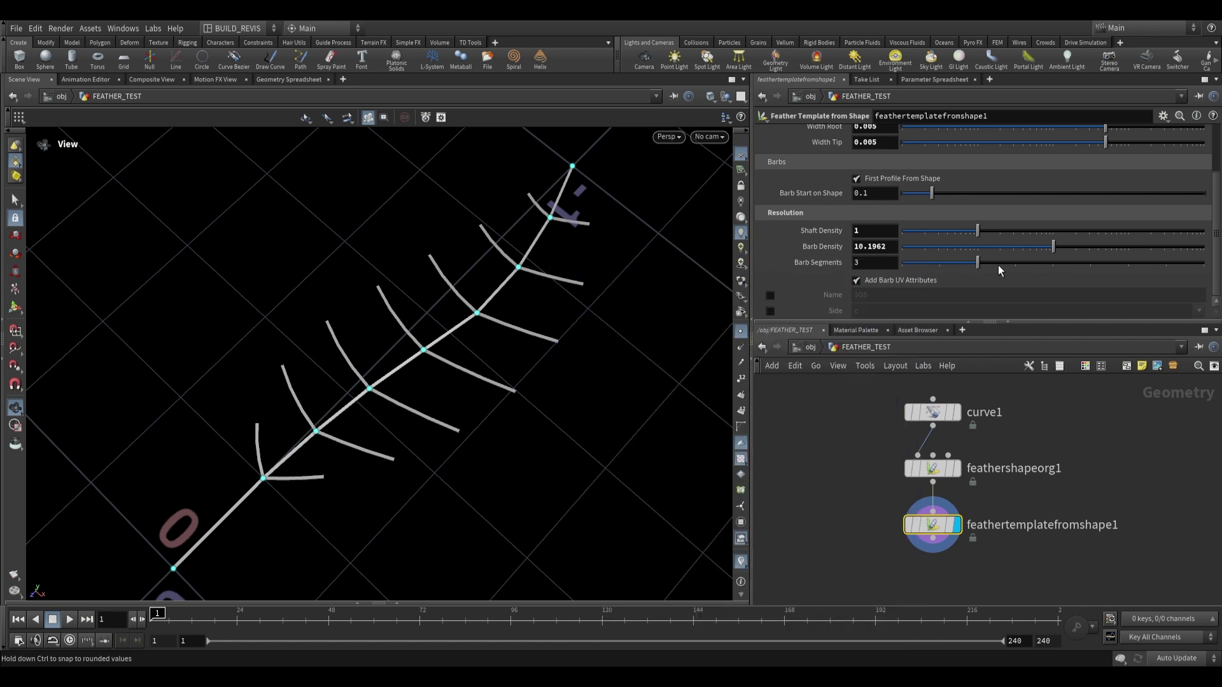
left_click_drag(998, 265, 915, 267)
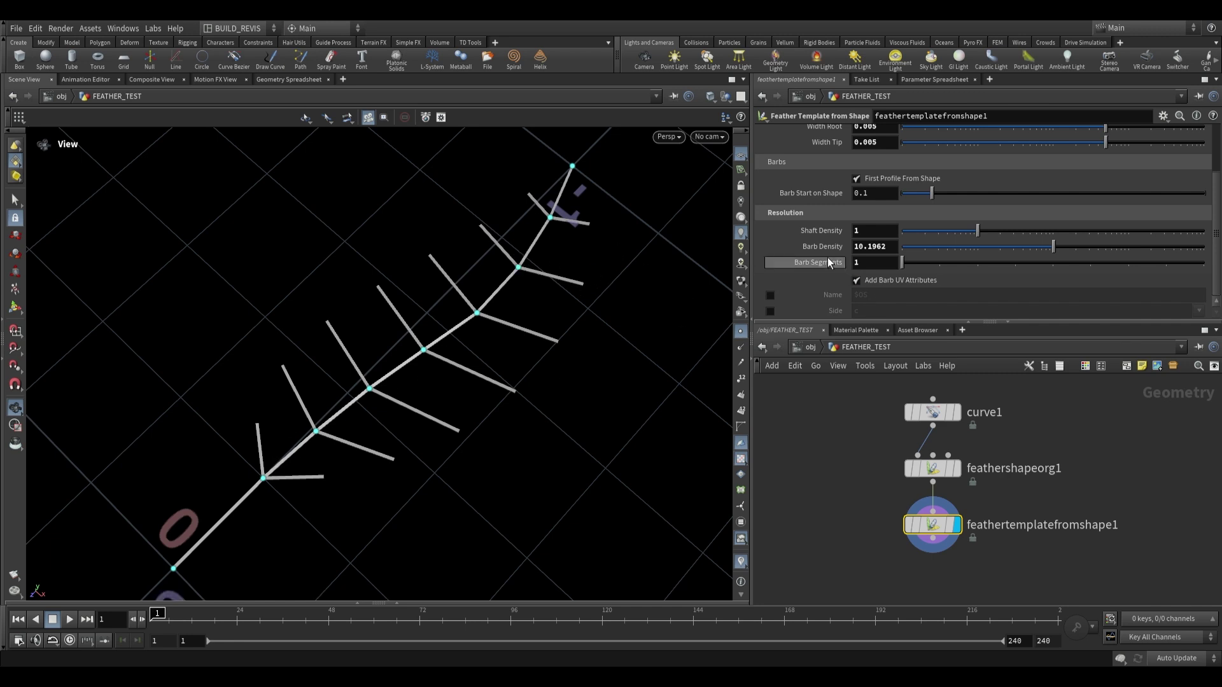
middle_click(936, 528)
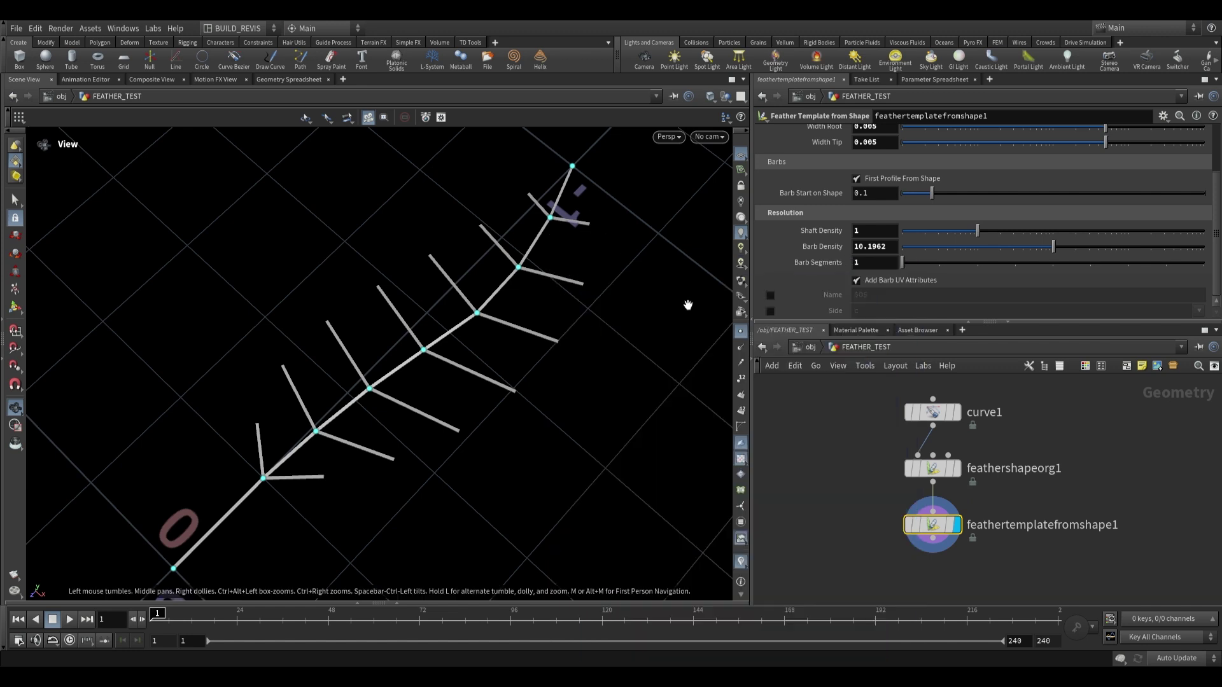
left_click_drag(926, 265, 1041, 268)
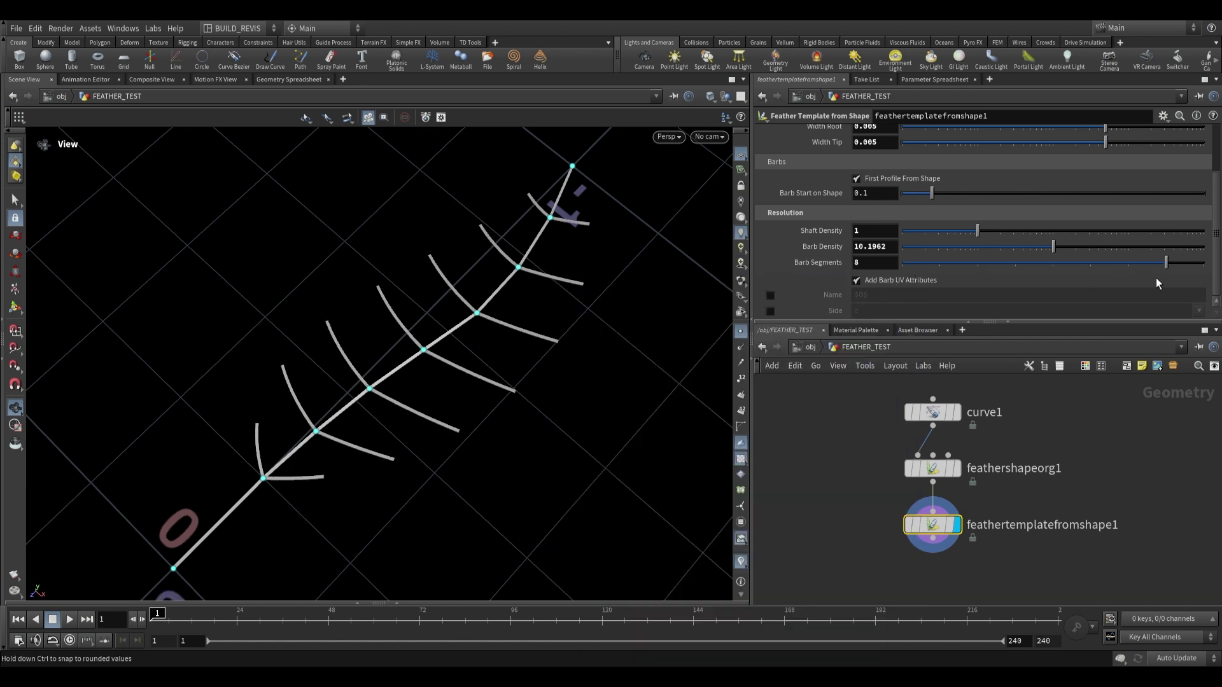
left_click(931, 539)
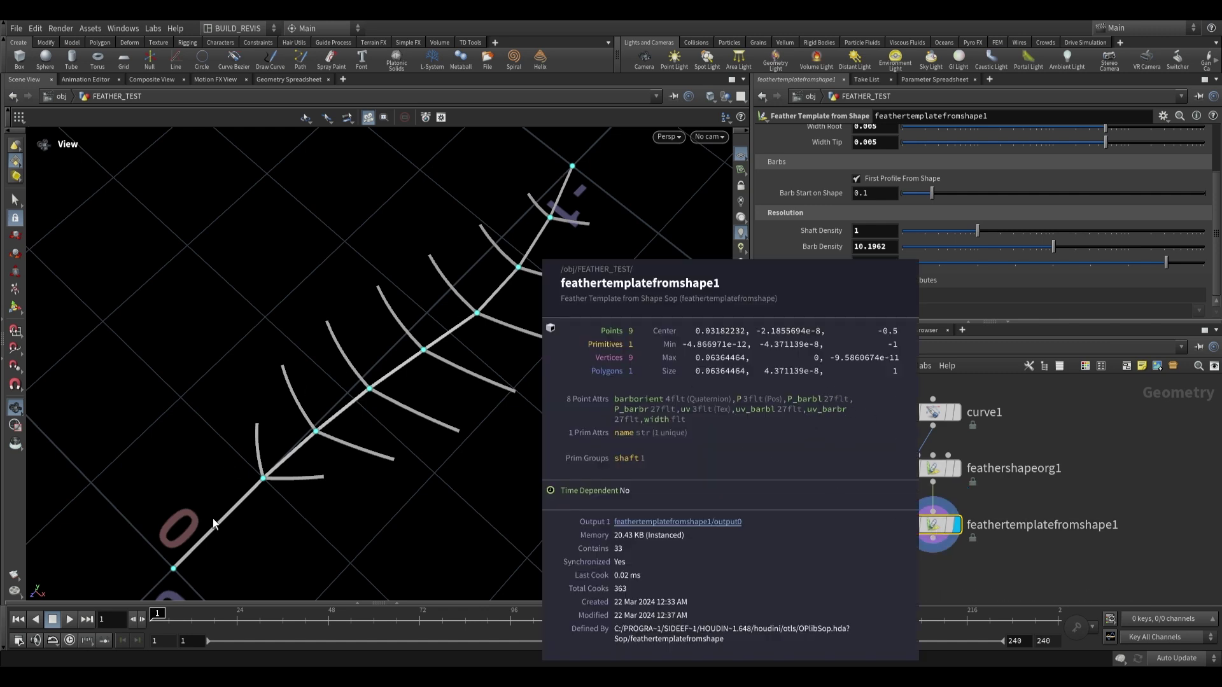
Try a Feather Uncondense node after feathertemplatefromshape1 to examine the individual barb points, and delete it again
scroll(867, 439, "down", 1)
left_click_drag(462, 361, 493, 347)
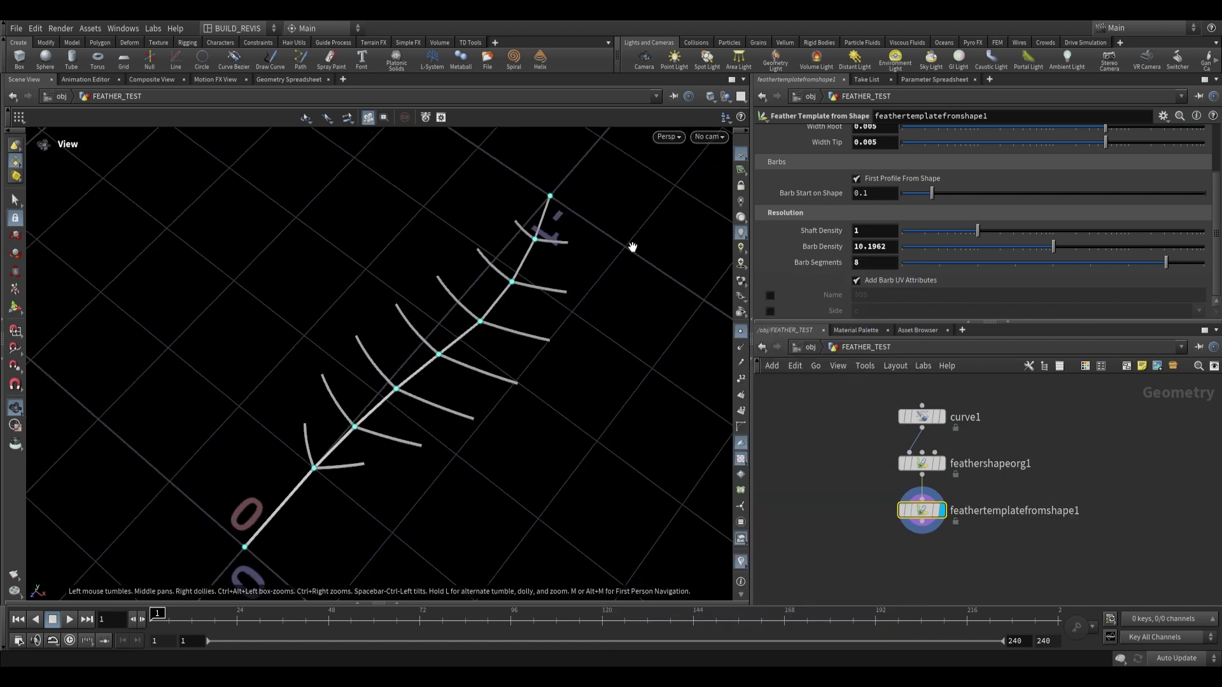
left_click_drag(632, 247, 481, 329)
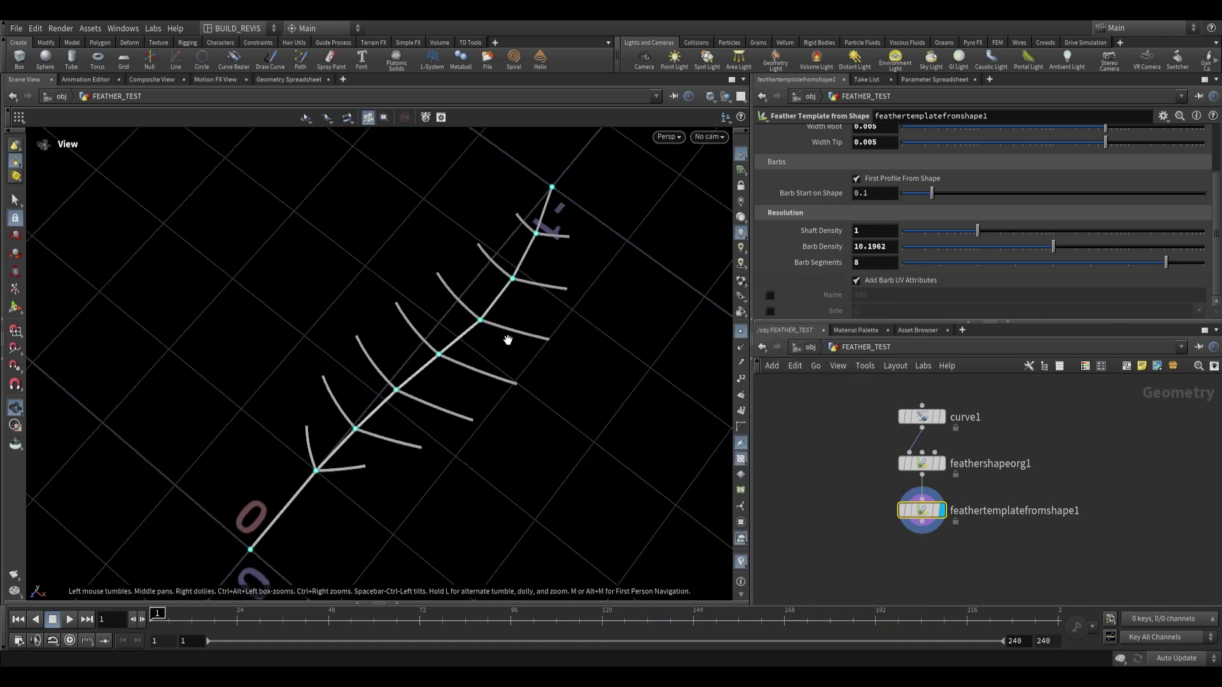
middle_click_drag(956, 573, 934, 542)
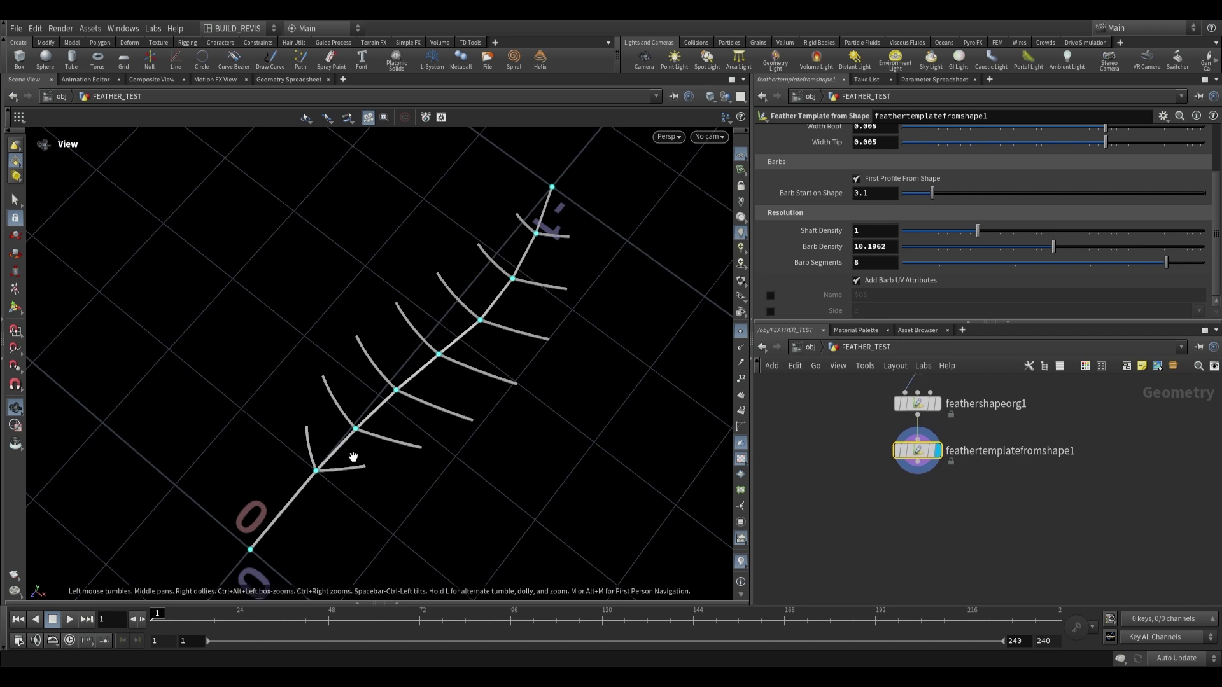
left_click_drag(299, 472, 290, 484)
key("Tab")
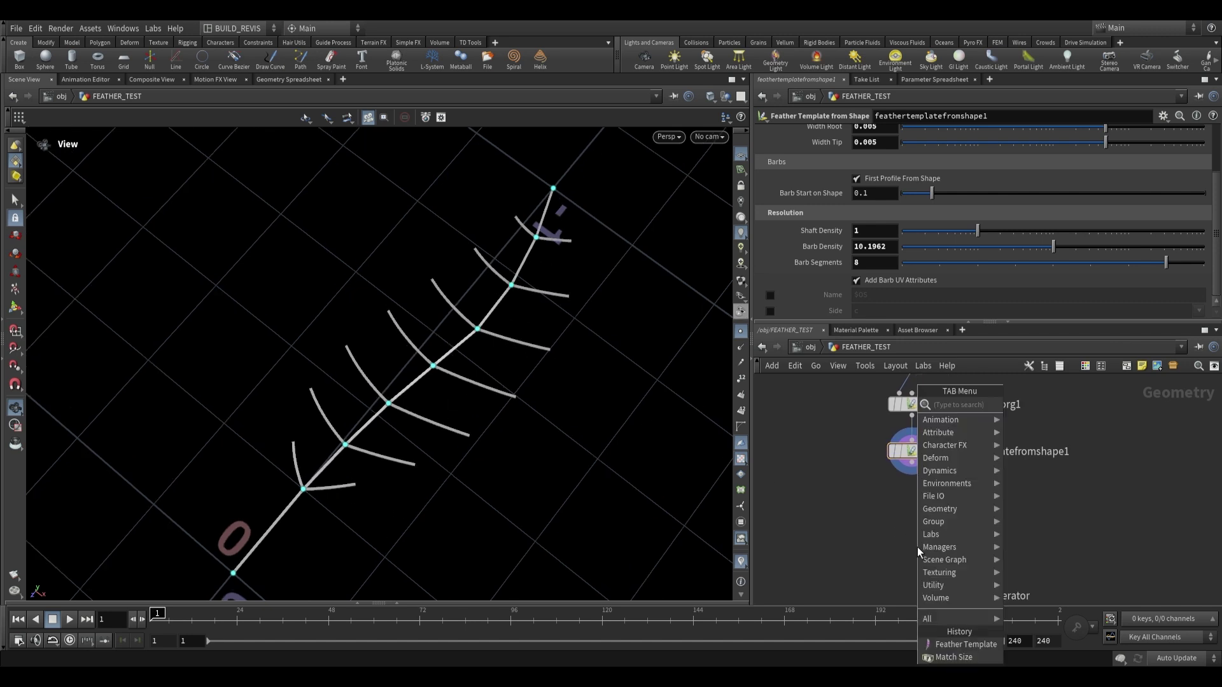
type("feather")
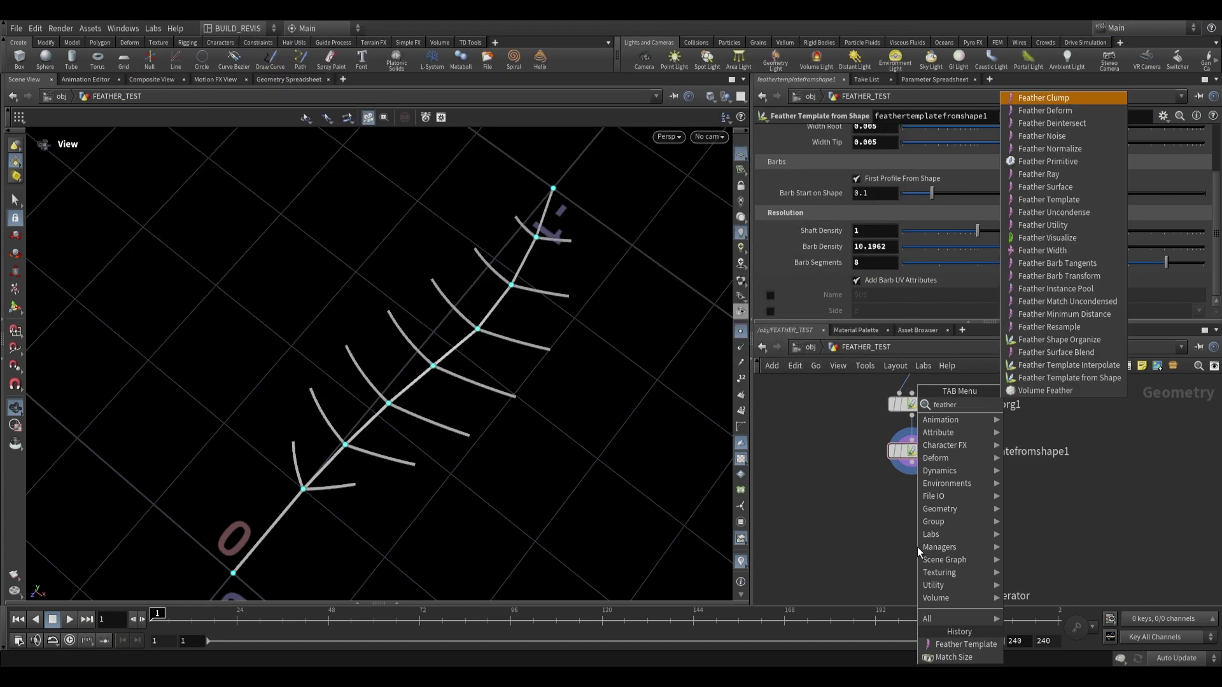
left_click(1054, 212)
left_click(894, 539)
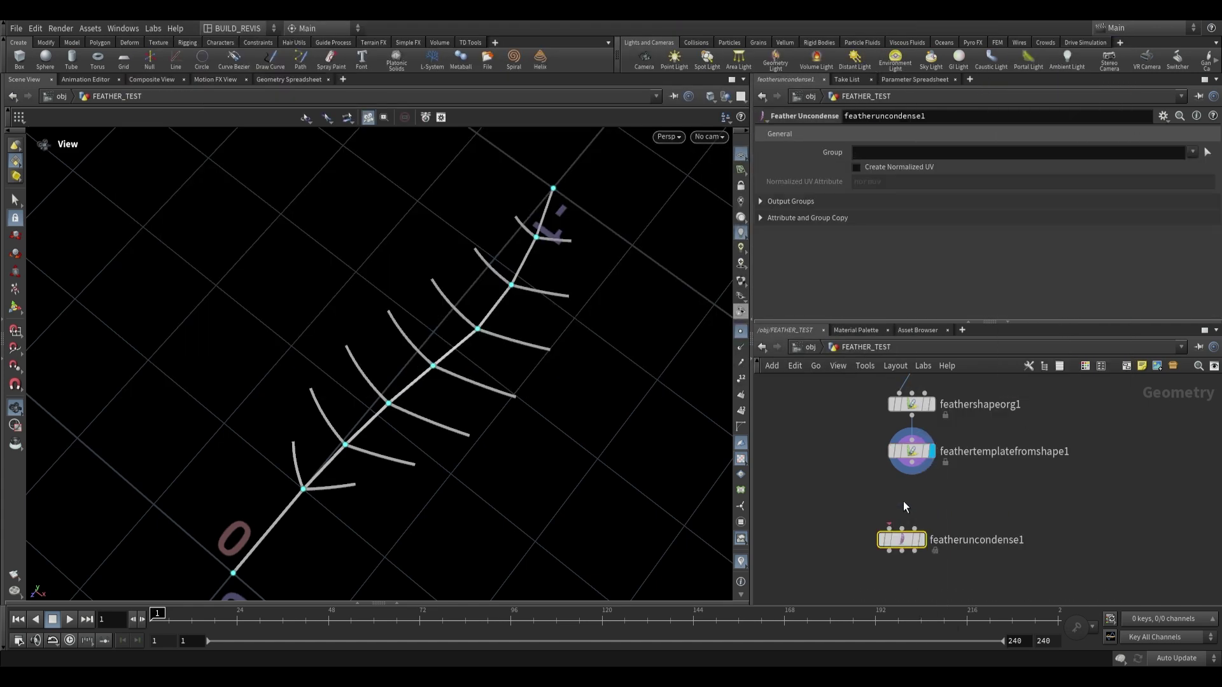
left_click(872, 541)
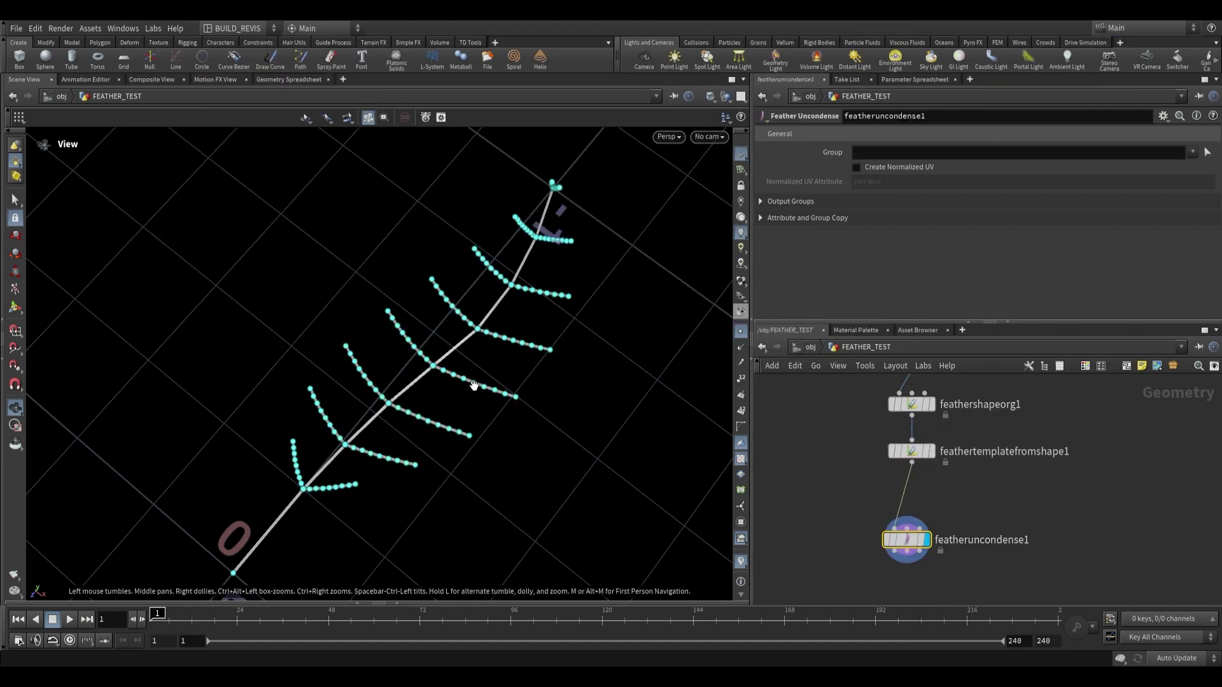
key("Delete")
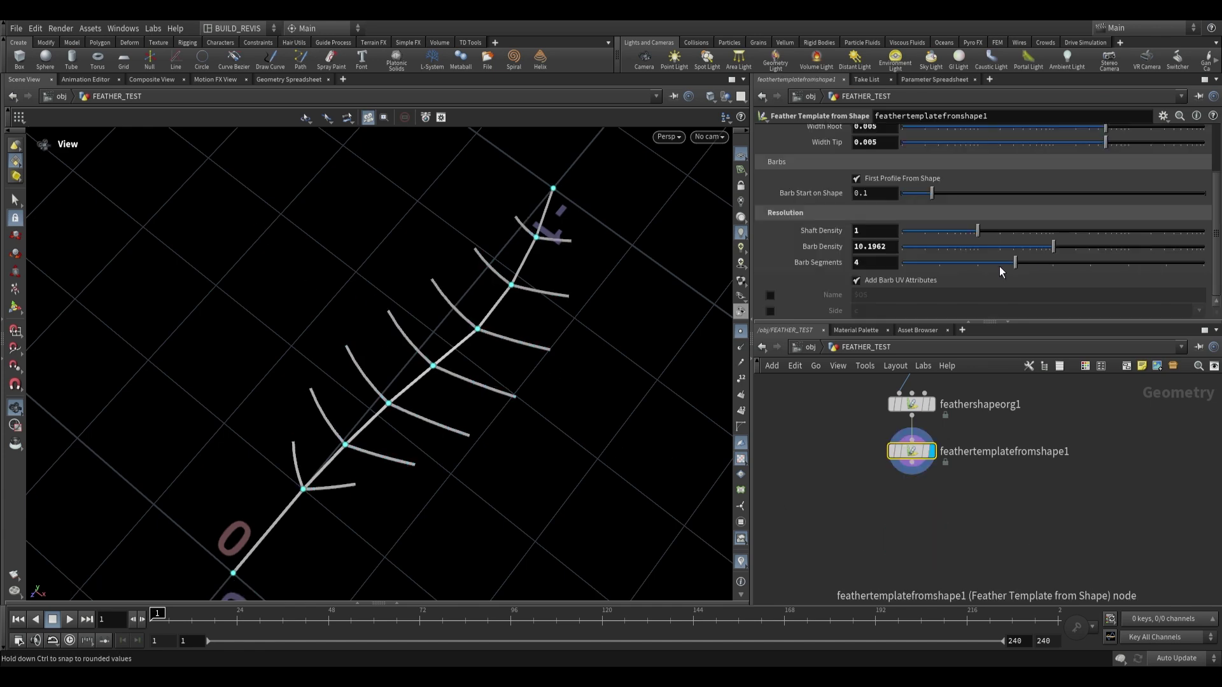
Set the feather template's Barb Segments to 3 and its Barb Density to 219.671
left_click_drag(1000, 270, 977, 264)
left_click_drag(499, 381, 736, 282)
left_click_drag(1044, 256, 1153, 246)
left_click_drag(524, 322, 599, 387)
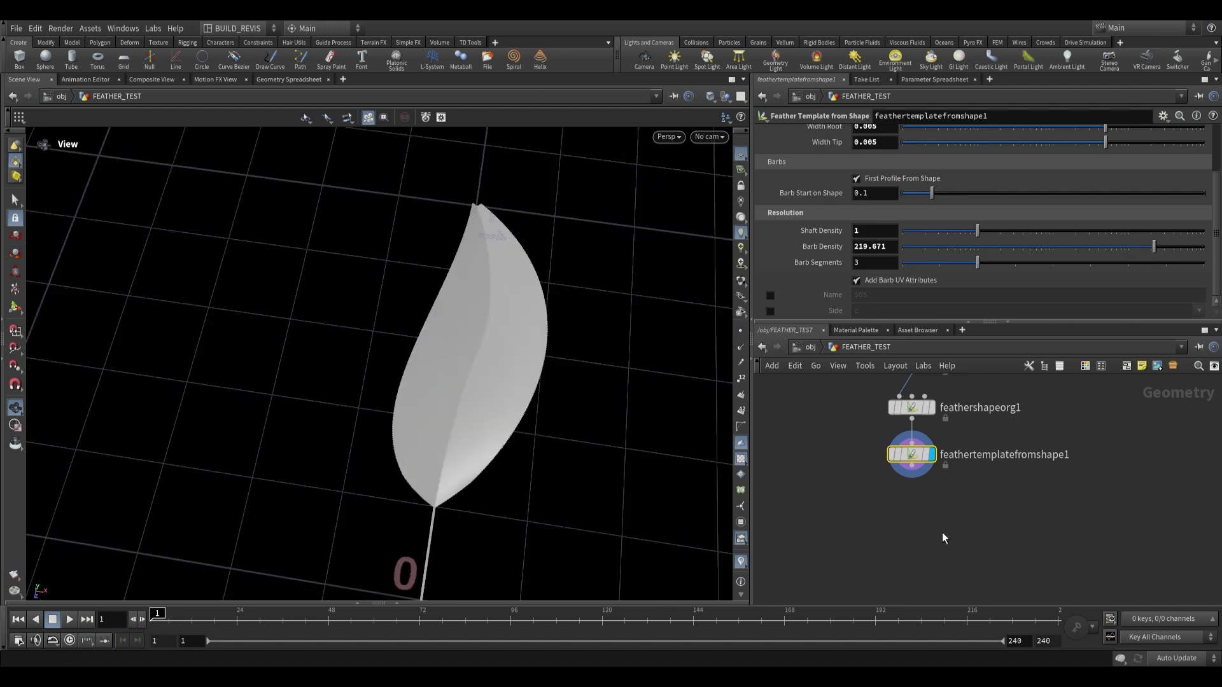
Spread out the existing nodes and add a second Curve node wired into the second input of feathershapeorg1
middle_click_drag(942, 531, 937, 585)
left_click_drag(905, 411, 860, 412)
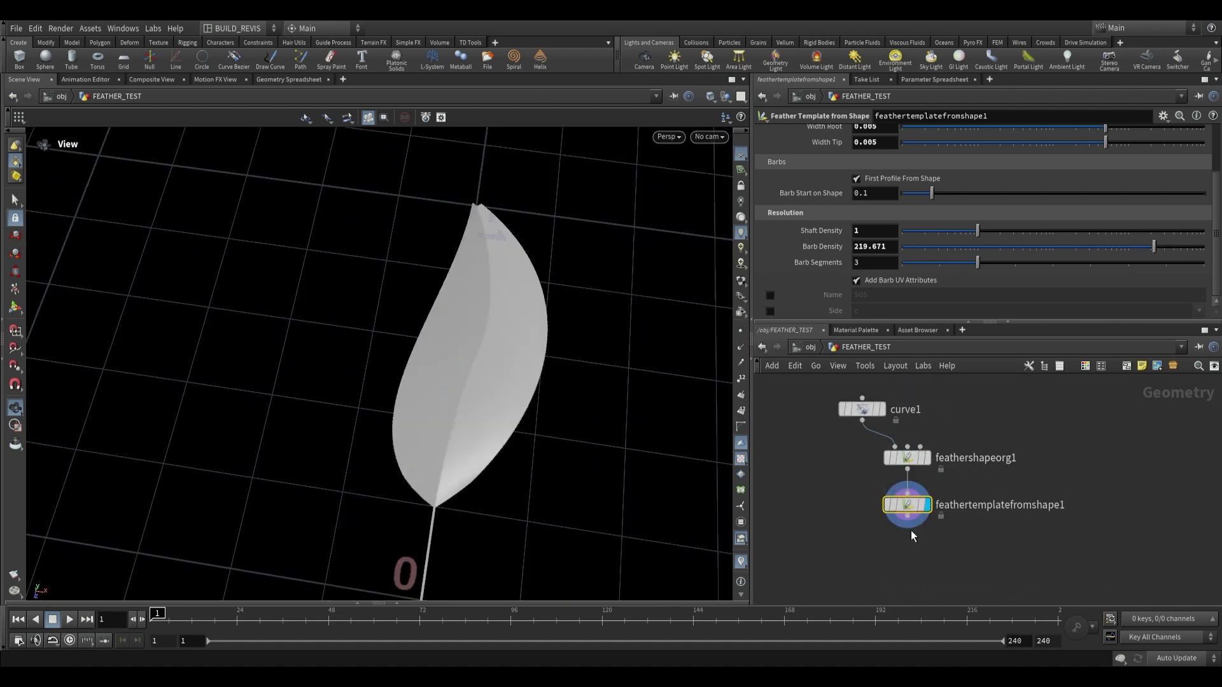
left_click_drag(909, 506, 908, 543)
left_click_drag(869, 409, 838, 398)
middle_click_drag(933, 422, 932, 446)
key("Tab")
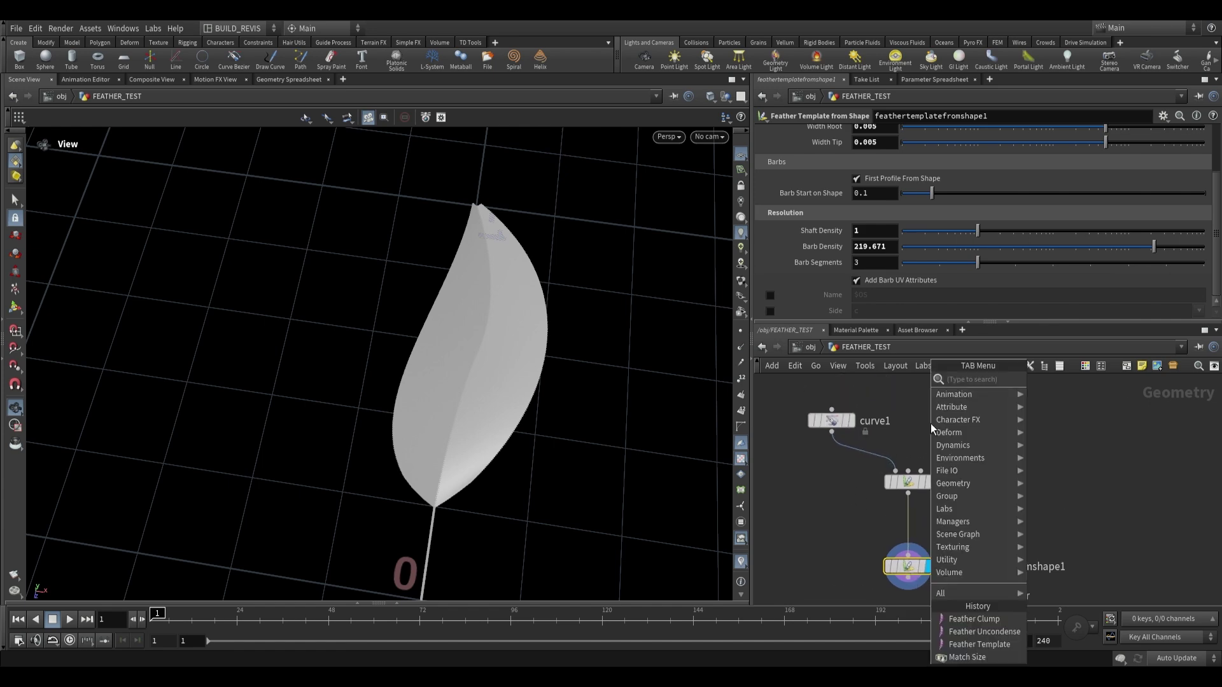
type("cur")
key("Return")
left_click(931, 423)
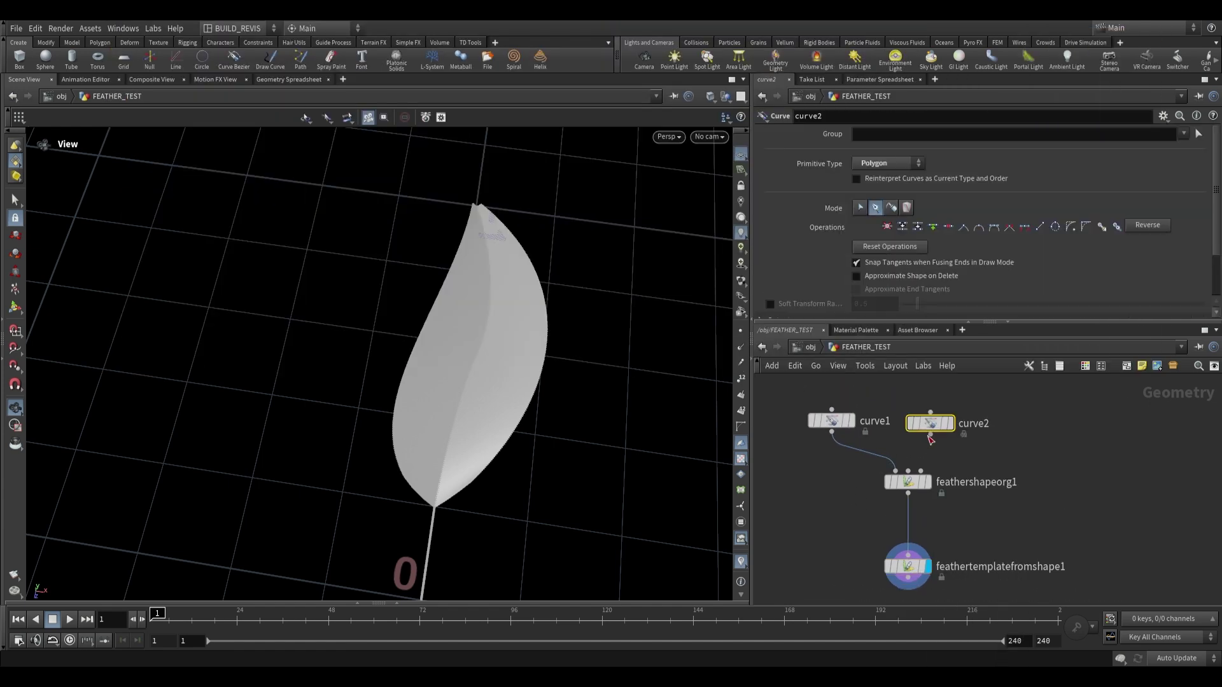
left_click(908, 472)
left_click(930, 435)
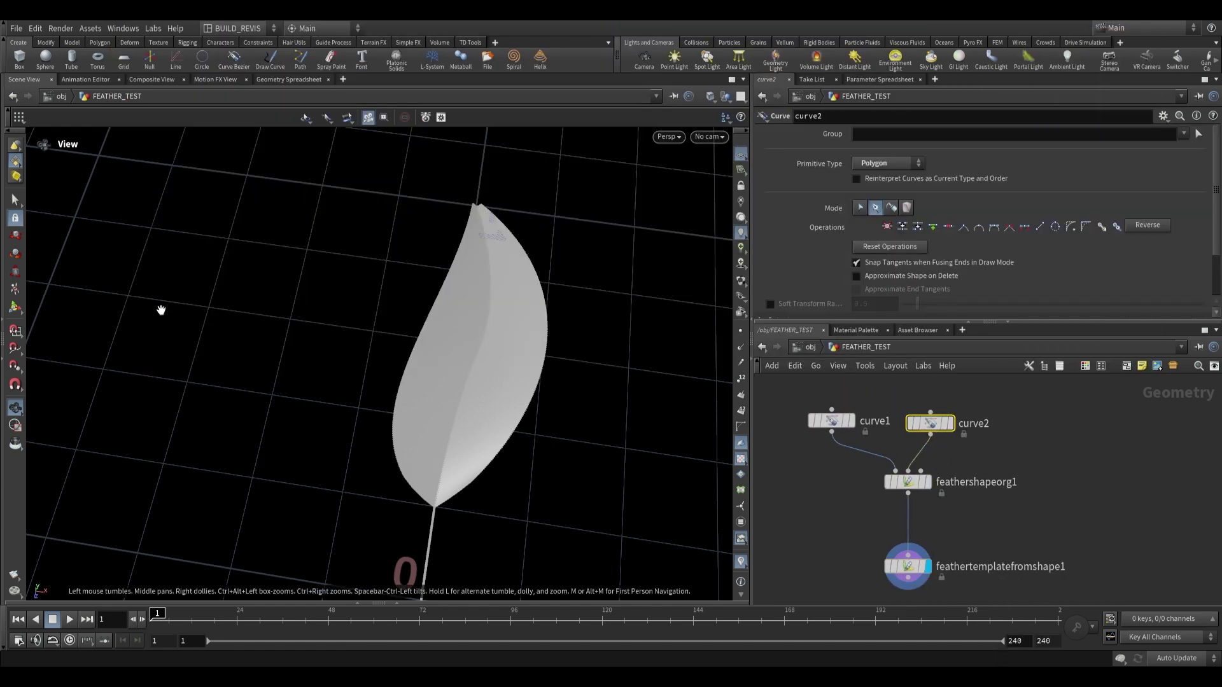
Draw pairs of polygon curves from the shaft outward on both sides of the feather's middle in curve2
left_click(15, 307)
scroll(497, 388, "up", 3)
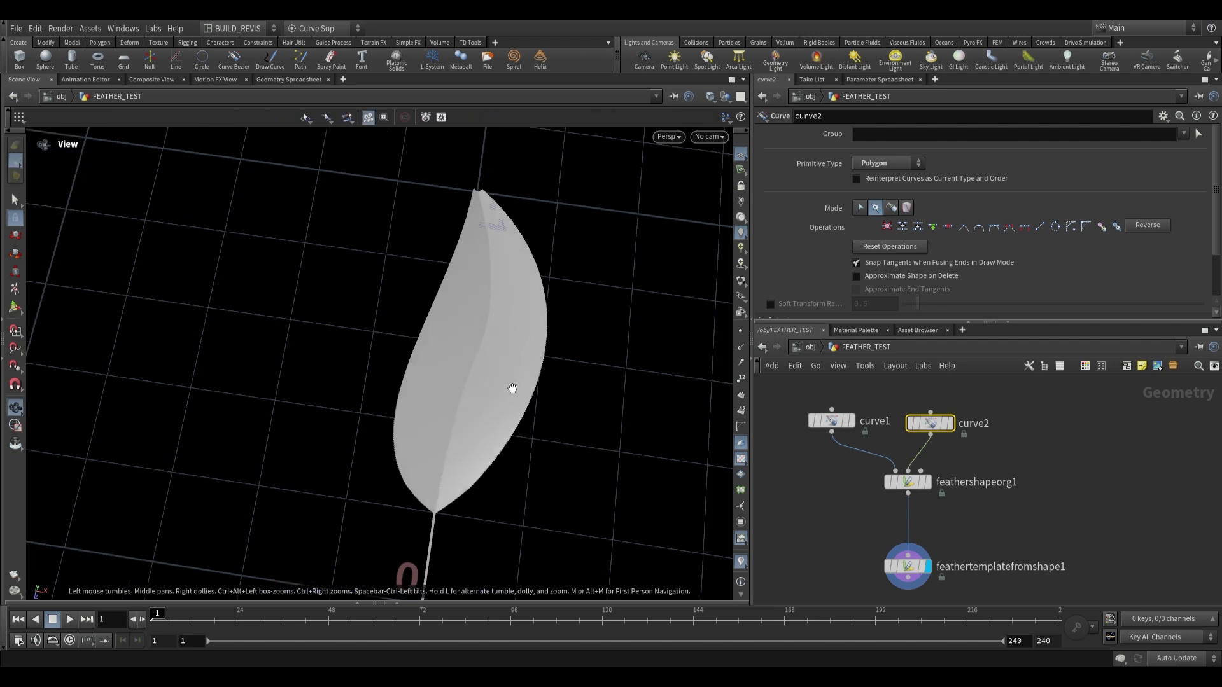
left_click(470, 381)
left_click(495, 384)
left_click(538, 406)
key("Return")
left_click(465, 350)
key("Return")
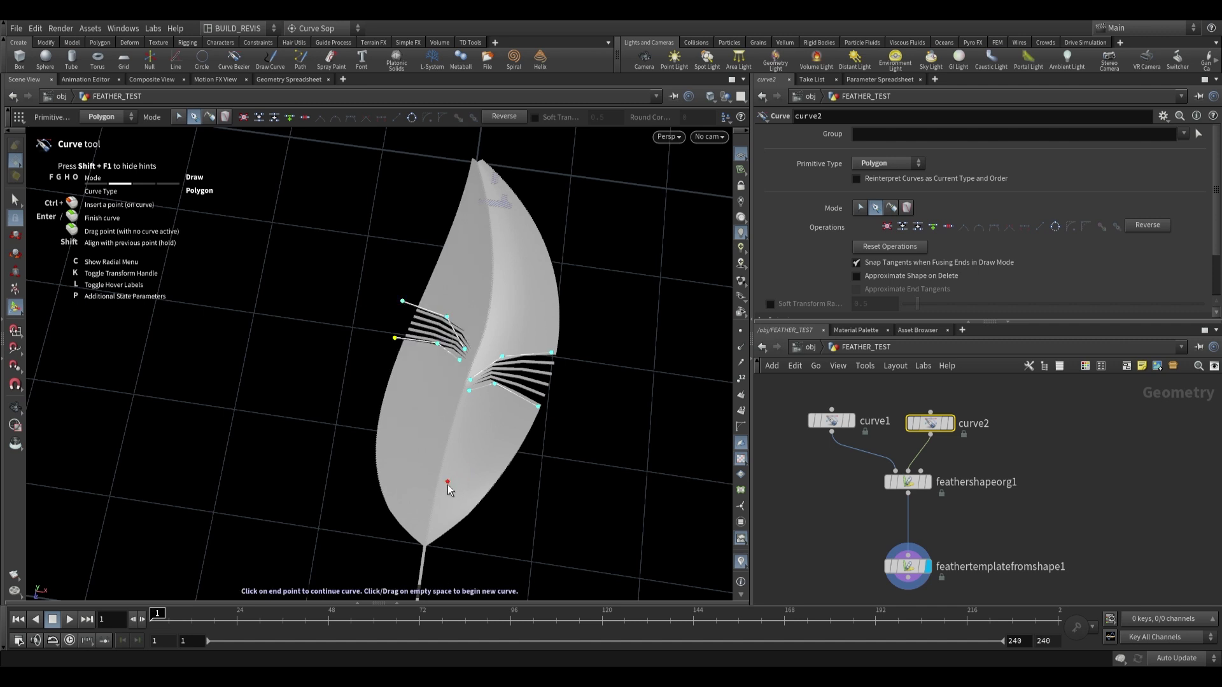
Draw three polygon curves across the feather's right vane near its base, each running from the shaft toward the edge
left_click(449, 466)
left_click(471, 461)
left_click(487, 476)
key("Return")
left_click(446, 483)
left_click(460, 479)
left_click(470, 490)
left_click(474, 505)
key("Return")
left_click(447, 492)
left_click(451, 521)
left_click(463, 533)
key("Return")
Draw further polygon curve pairs across the feather's left vane, near its base and near its tip
left_click(434, 456)
left_click(411, 465)
left_click(365, 467)
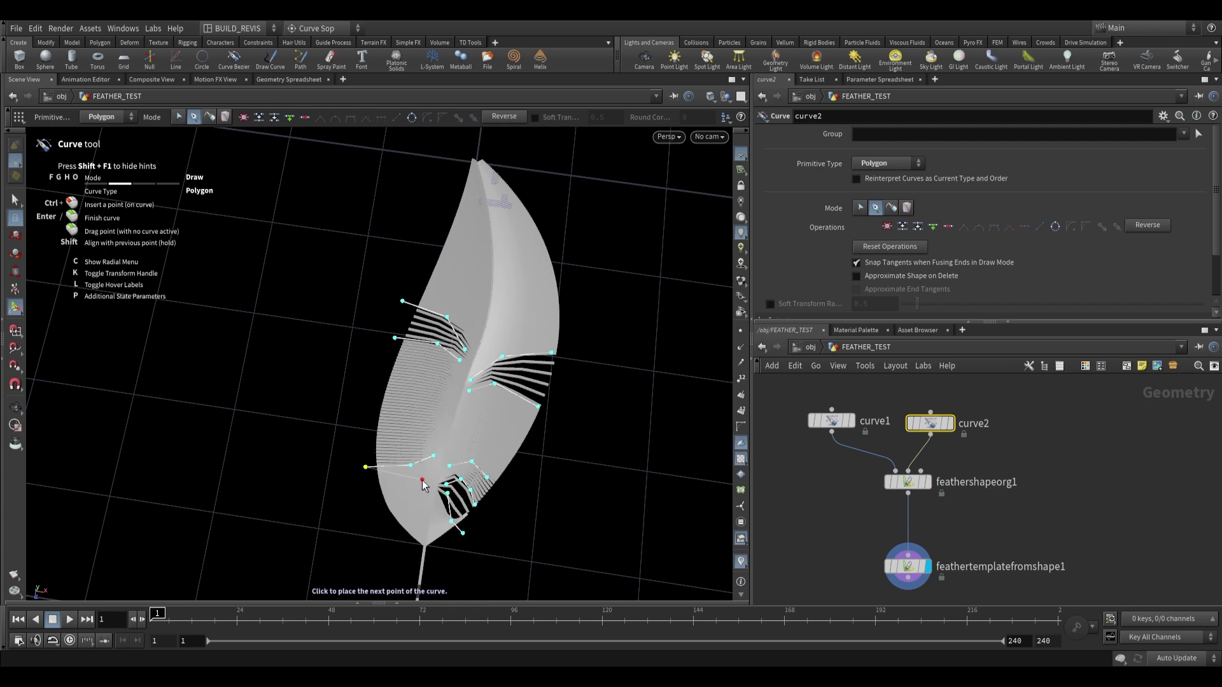
key("Return")
left_click(421, 478)
left_click(398, 484)
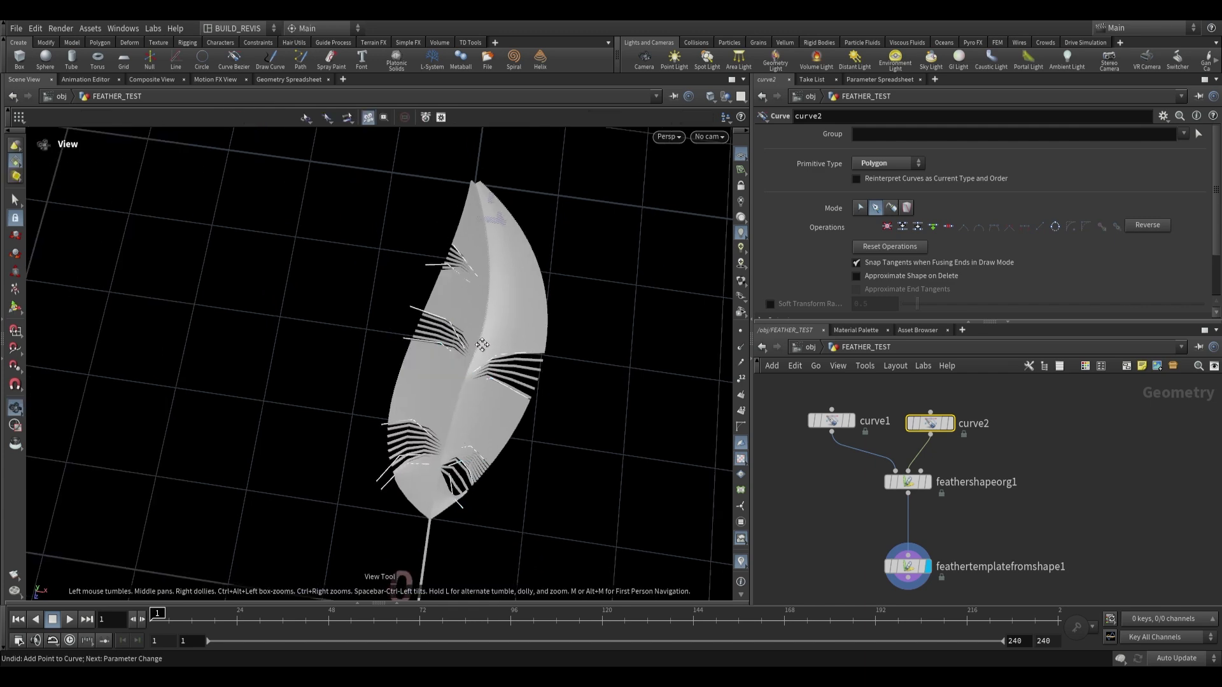
Add a Feather Clump node after feathertemplatefromshape1 and display its result
middle_click_drag(481, 344, 480, 343)
middle_click_drag(985, 546, 976, 507)
left_click(900, 527)
left_click_drag(461, 375, 660, 417)
key("Tab")
type("feather c")
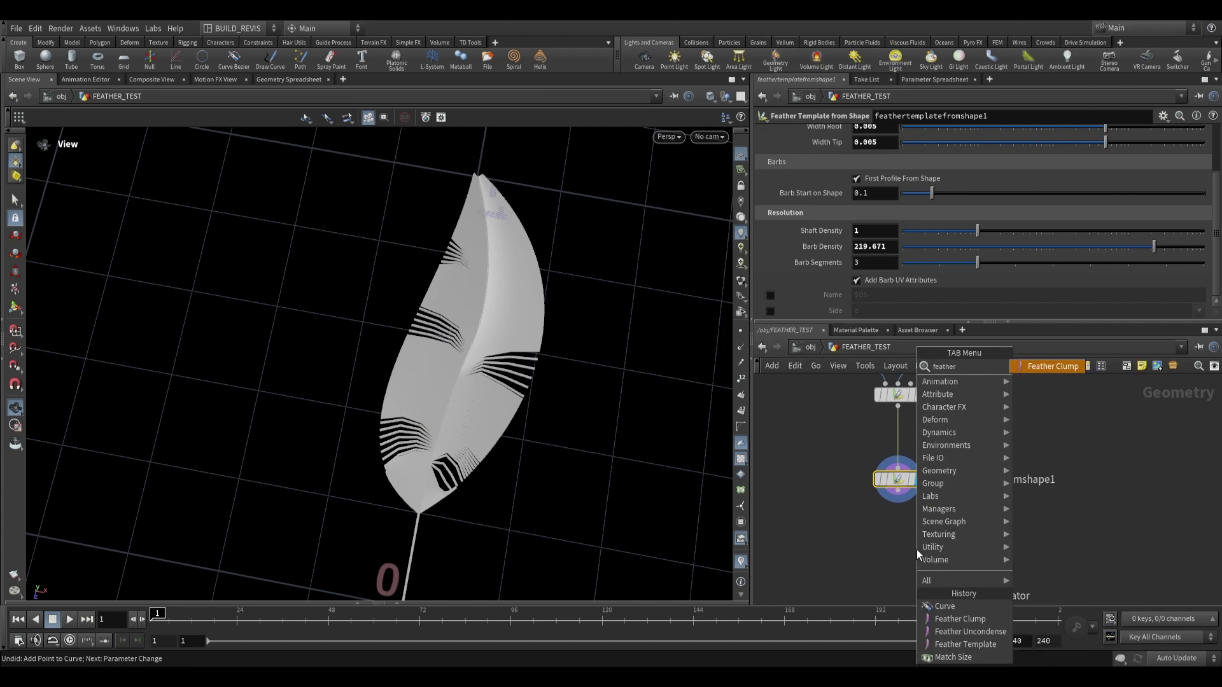
key("Return")
left_click(889, 529)
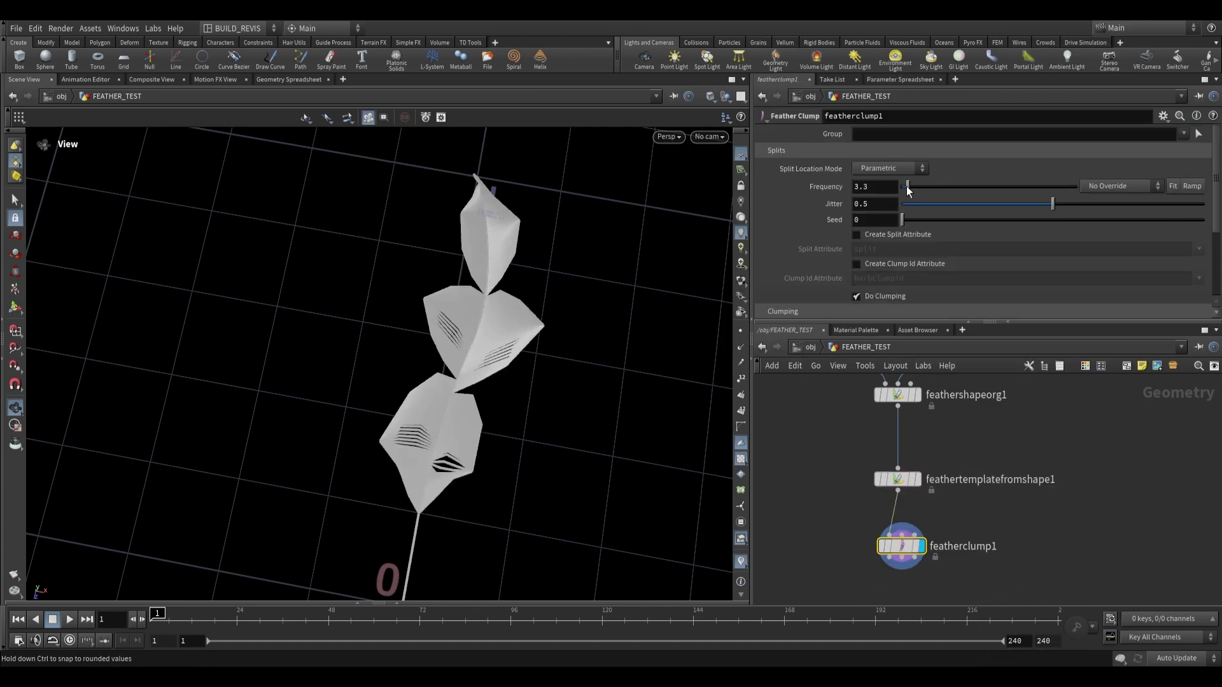
Set featherclump1's split Frequency to 25.2 and Jitter to 0.795, and adjust its clumping settings
left_click_drag(906, 187, 945, 188)
scroll(910, 249, "down", 3)
left_click_drag(1069, 232, 1007, 252)
left_click_drag(1075, 269, 950, 271)
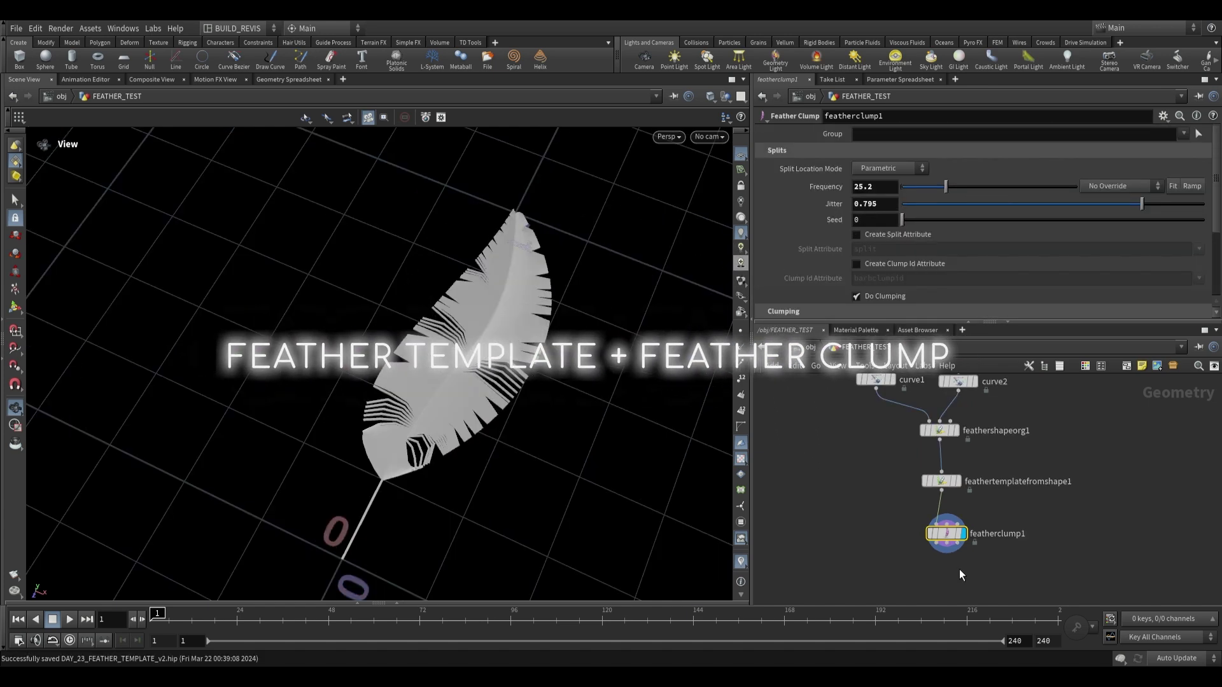
Add a Feather Noise node, wire it after featherclump1 and display it
key("Tab")
type("feather")
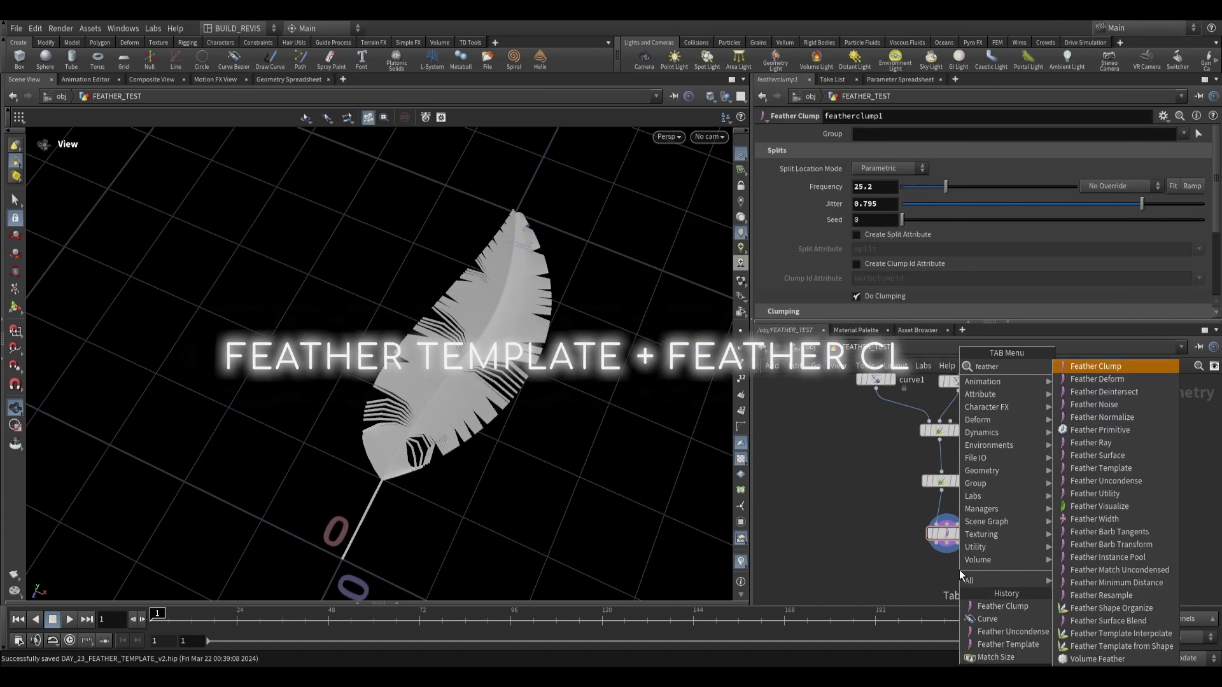
type(" noi")
key("Return")
middle_click_drag(979, 571, 981, 523)
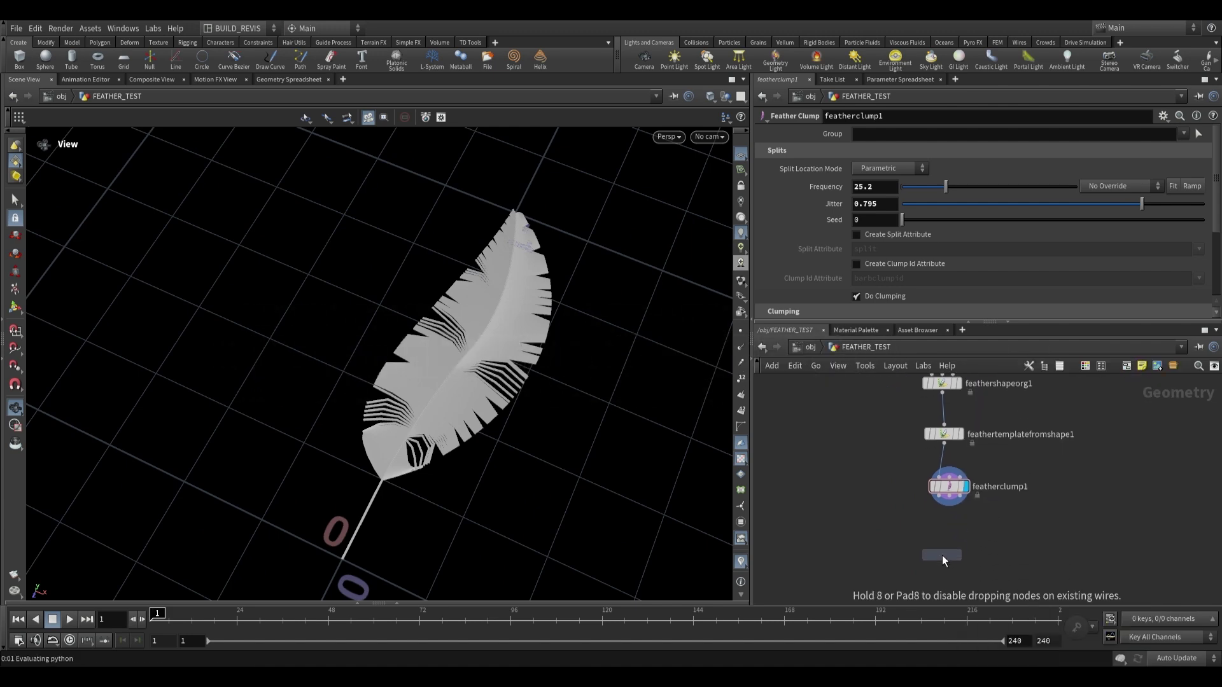
left_click(942, 555)
left_click_drag(938, 496, 932, 544)
left_click(958, 555)
Set feathernoise1's Amplitude to 0.0464159 while checking the barb displacement from the side
left_click_drag(503, 432, 490, 288)
right_click_drag(491, 288, 466, 350)
left_click_drag(466, 350, 436, 335)
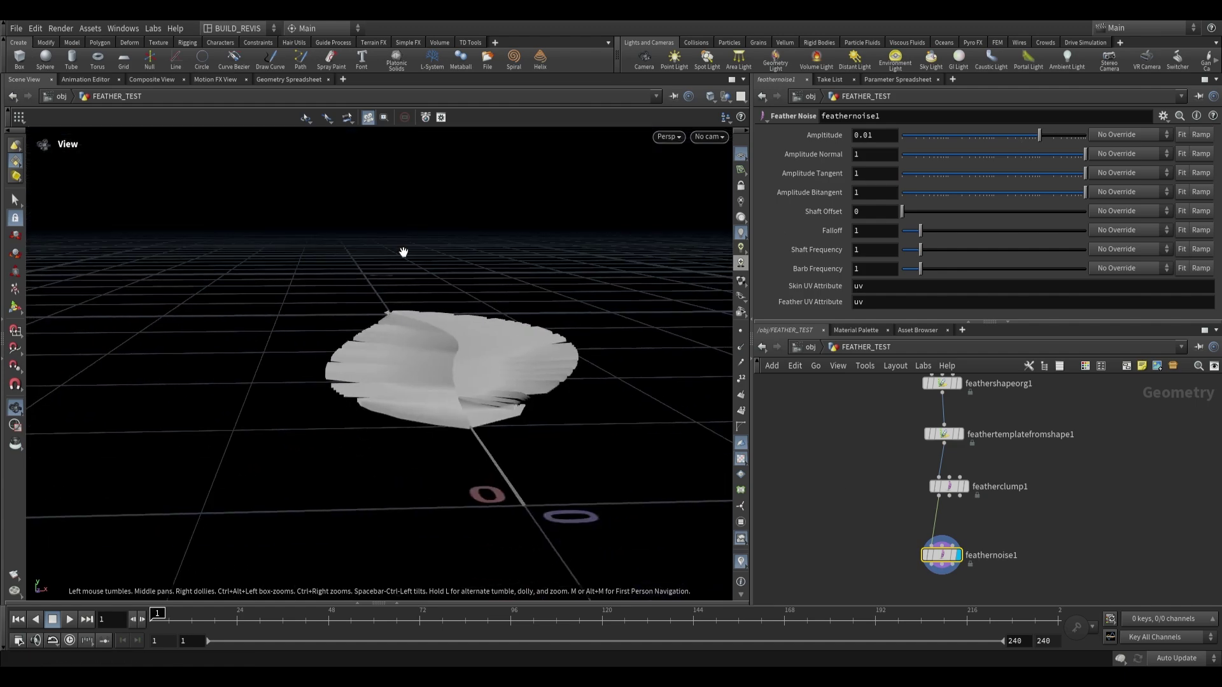
left_click_drag(1039, 134, 1049, 132)
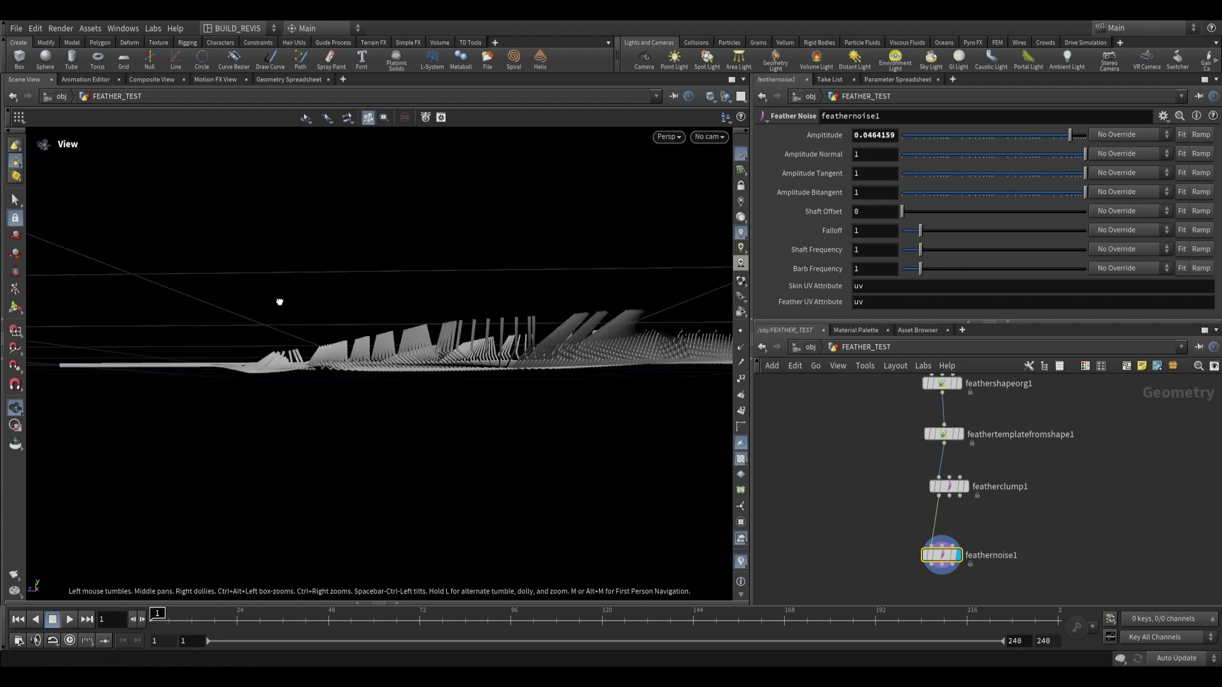
left_click_drag(278, 299, 491, 356)
Add a polygon mesh sphere with a radius of 0.5 beside the feather network and display it
key("Tab")
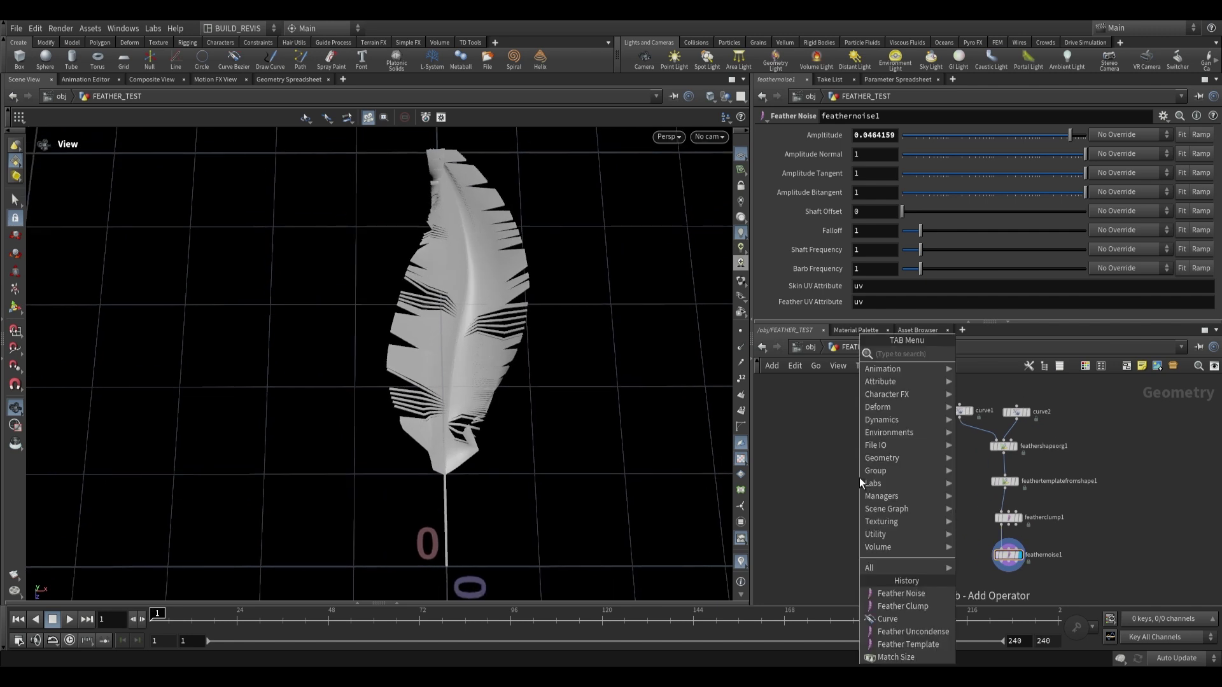
type("sphere")
key("Return")
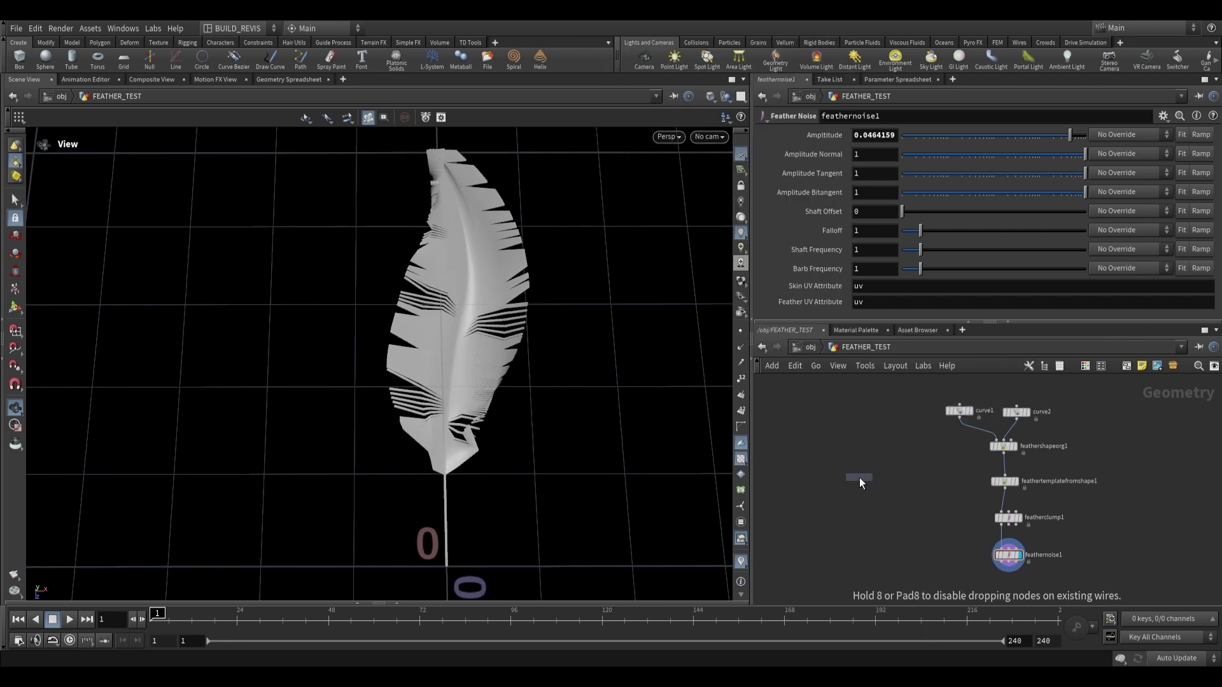
left_click(857, 478)
Add a Hair Generate node fed by sphere1 and set its unguided hair Length to 0.067
key("Tab")
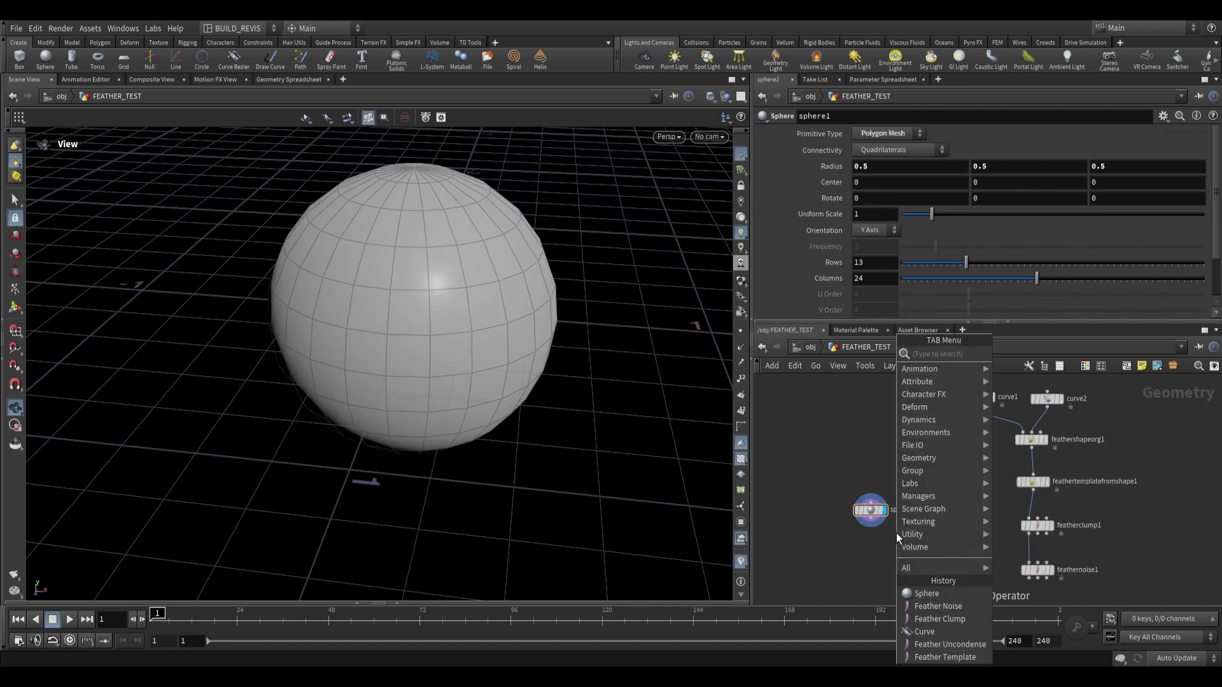
type("hair")
key("Down")
key("Return")
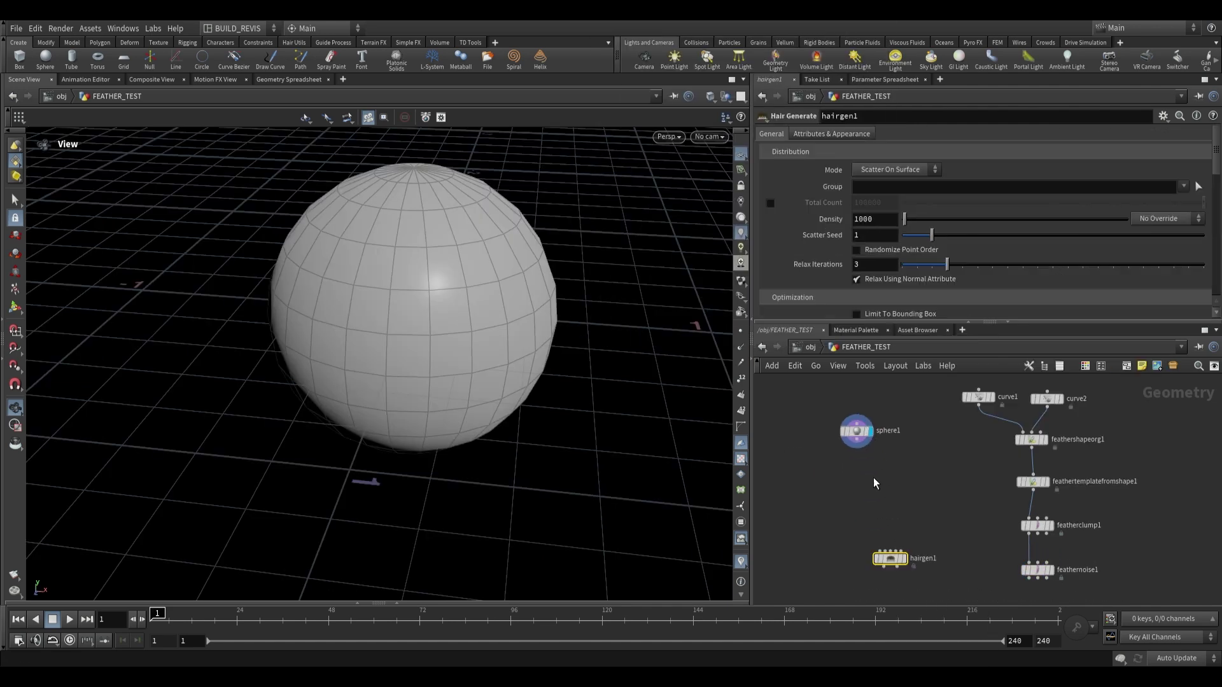
left_click(876, 491)
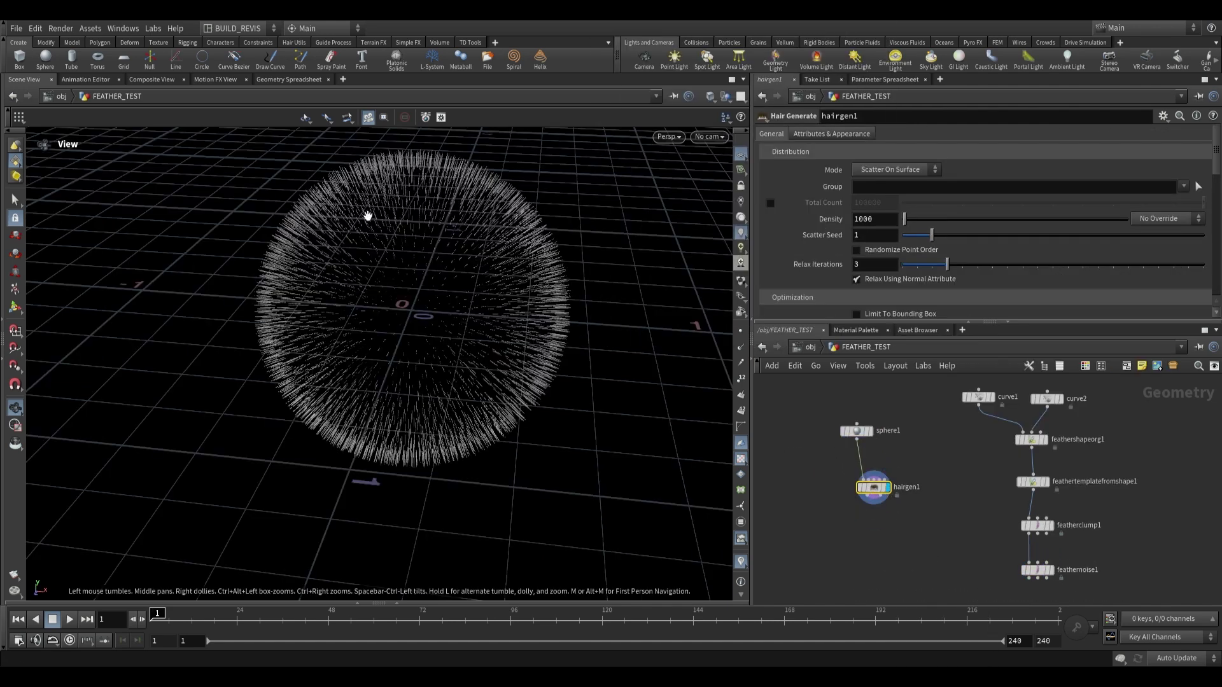
left_click_drag(305, 212, 421, 166)
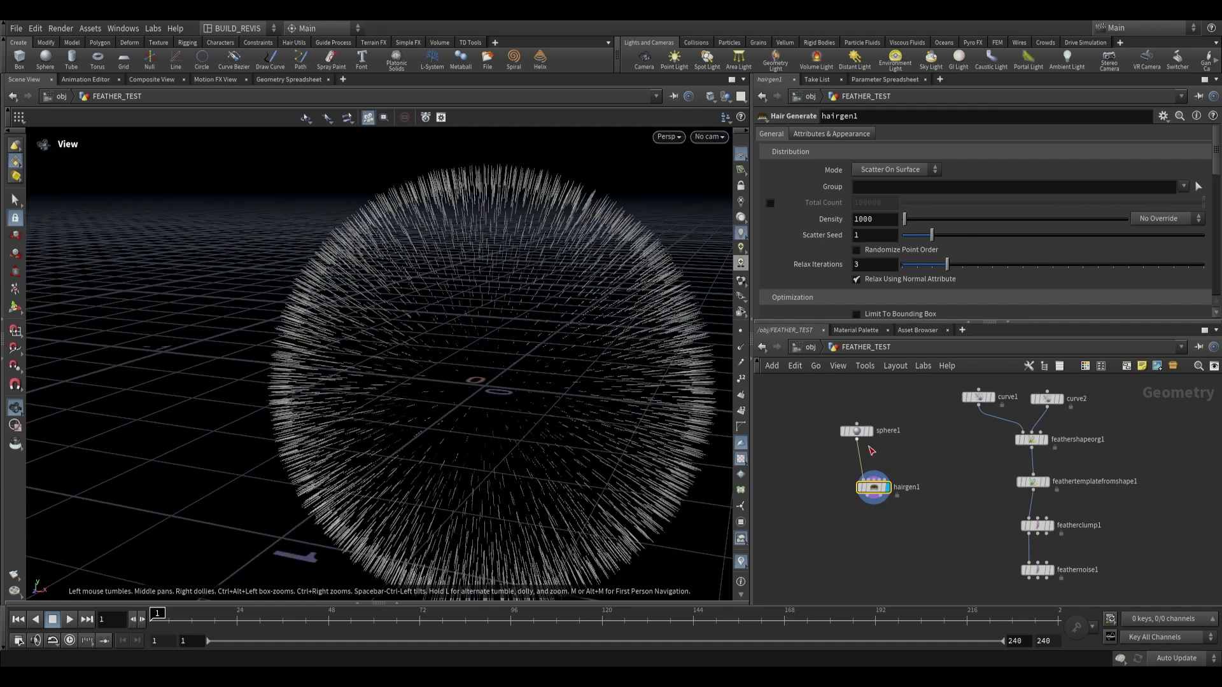
scroll(829, 272, "down", 10)
left_click_drag(912, 218, 938, 215)
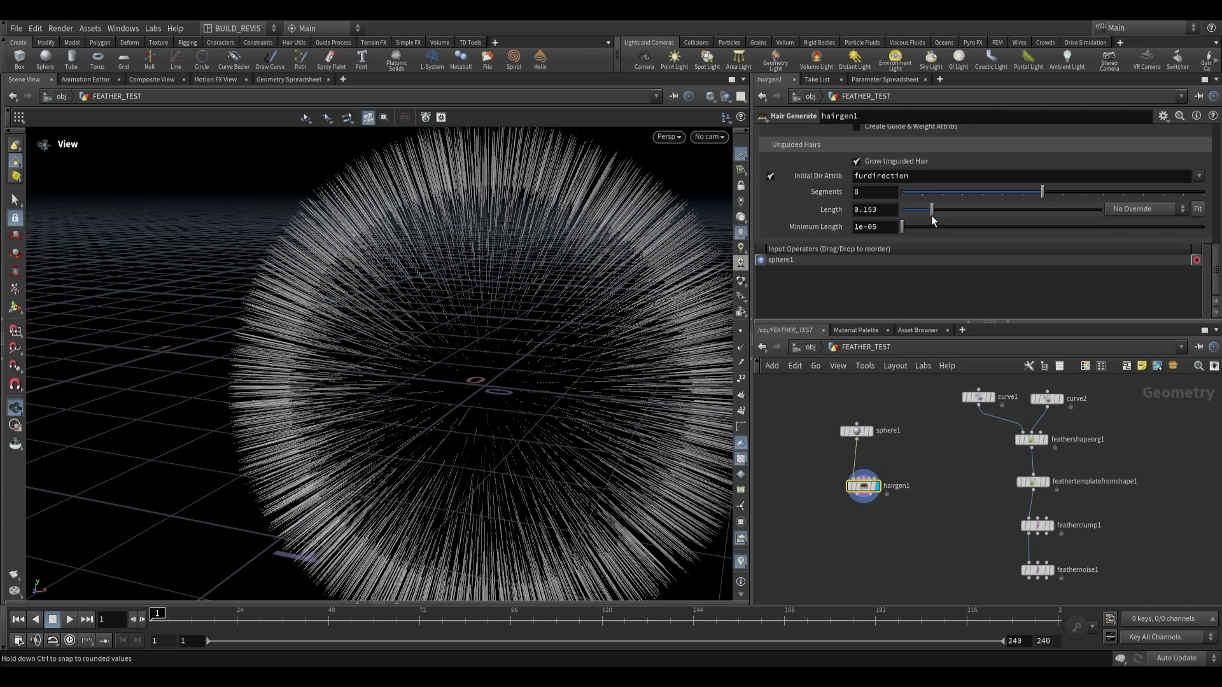
Add a Feather Template Interpolate node below hairgen1
key("Tab")
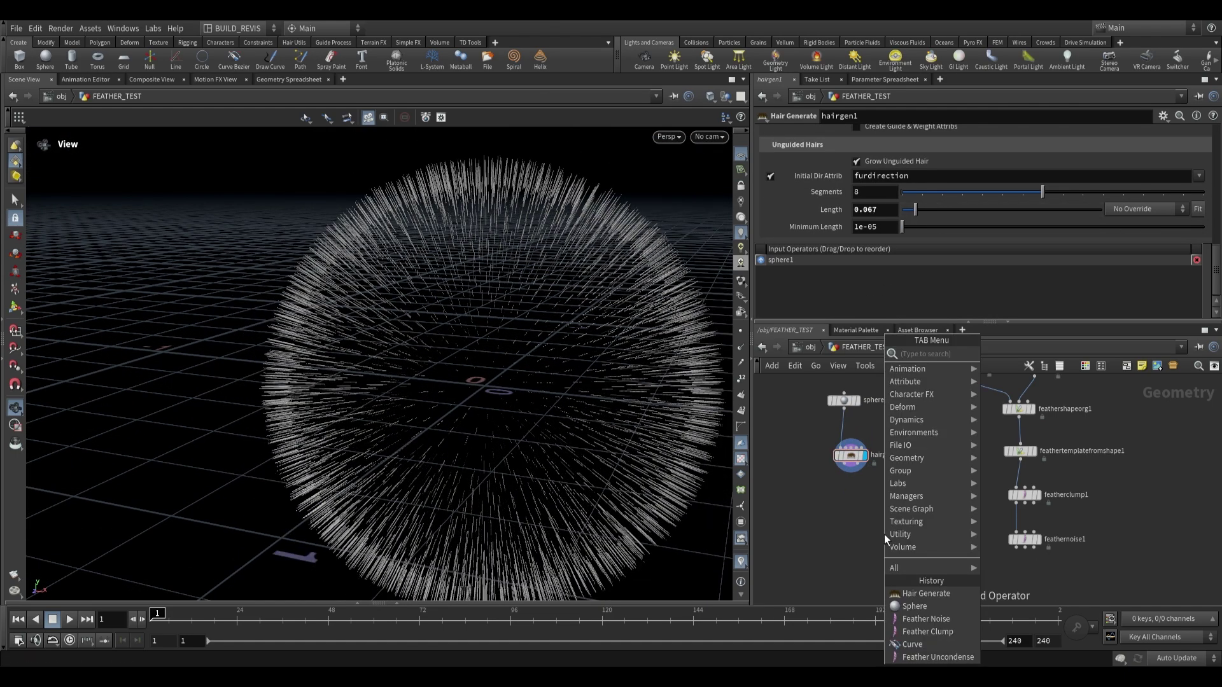
type("feather templa")
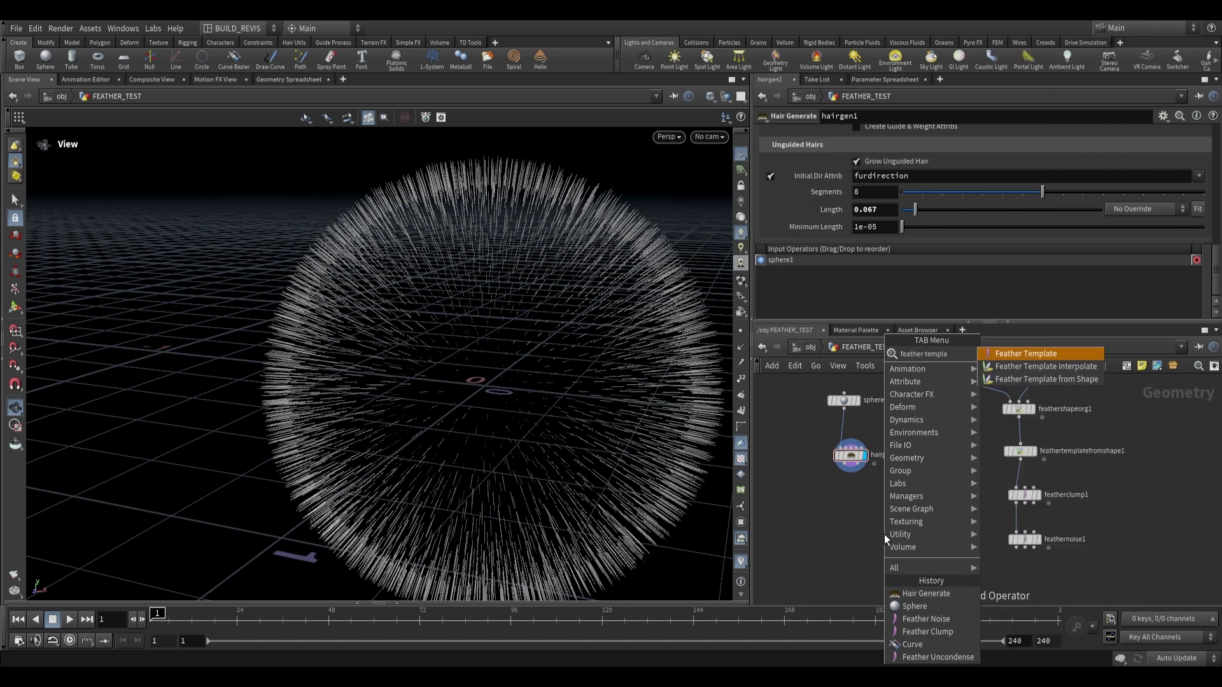
key("Down")
key("Return")
left_click(883, 533)
scroll(844, 487, "up", 2)
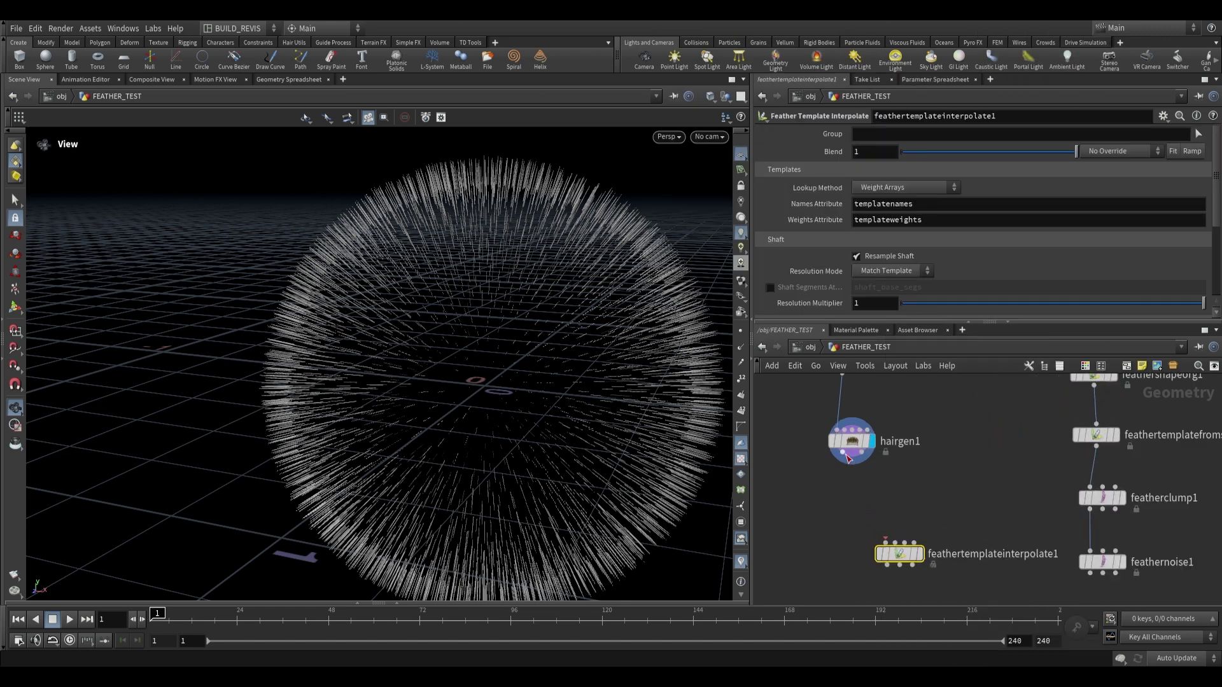
Wire hairgen1's two outputs into feathertemplateinterpolate1's first two inputs and feathernoise1 into its fourth, and display the node
left_click(848, 457)
left_click(856, 516)
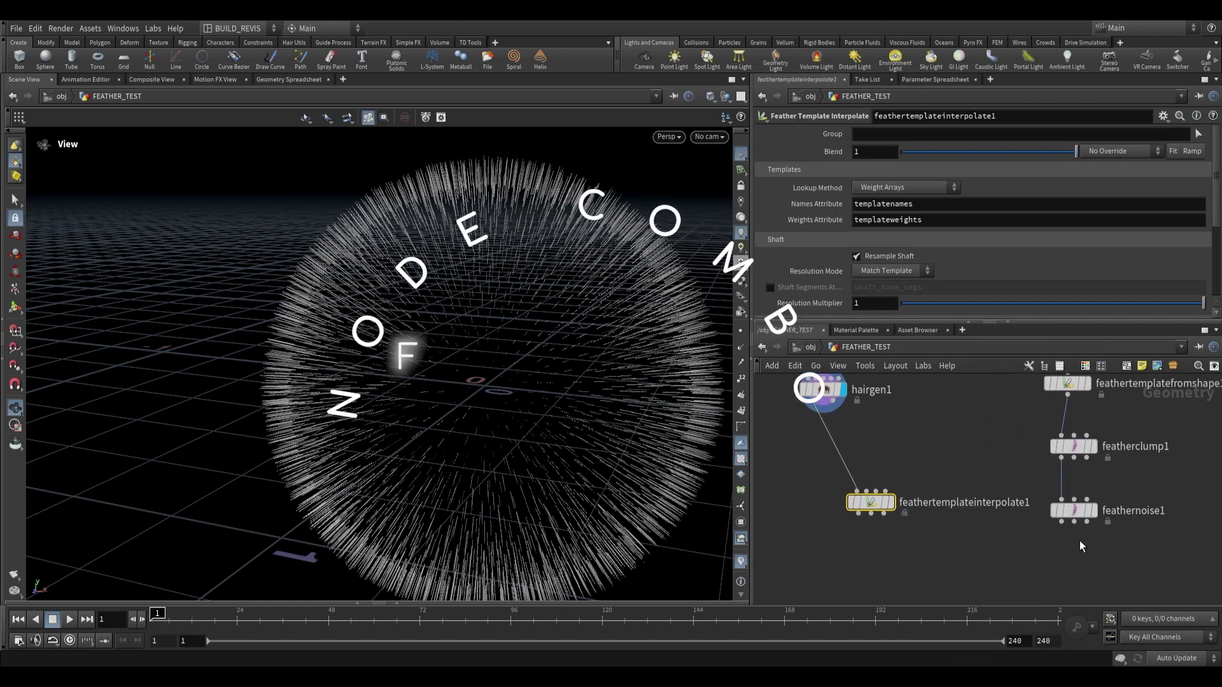
left_click(843, 432)
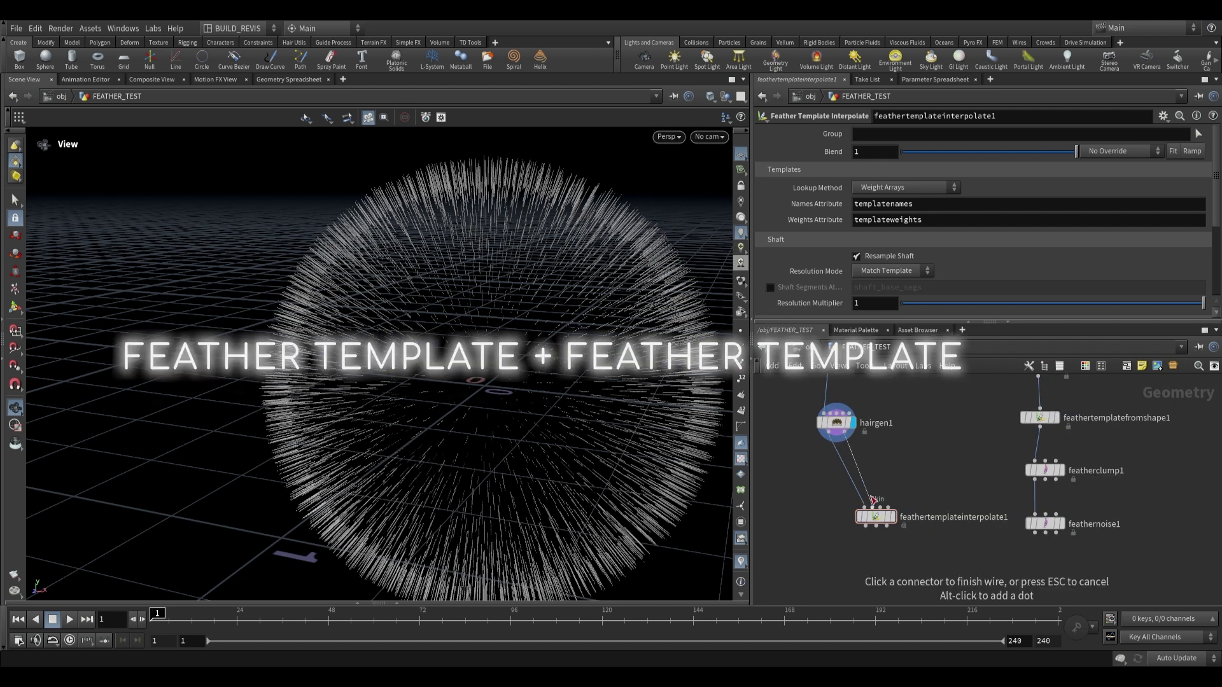
left_click(872, 507)
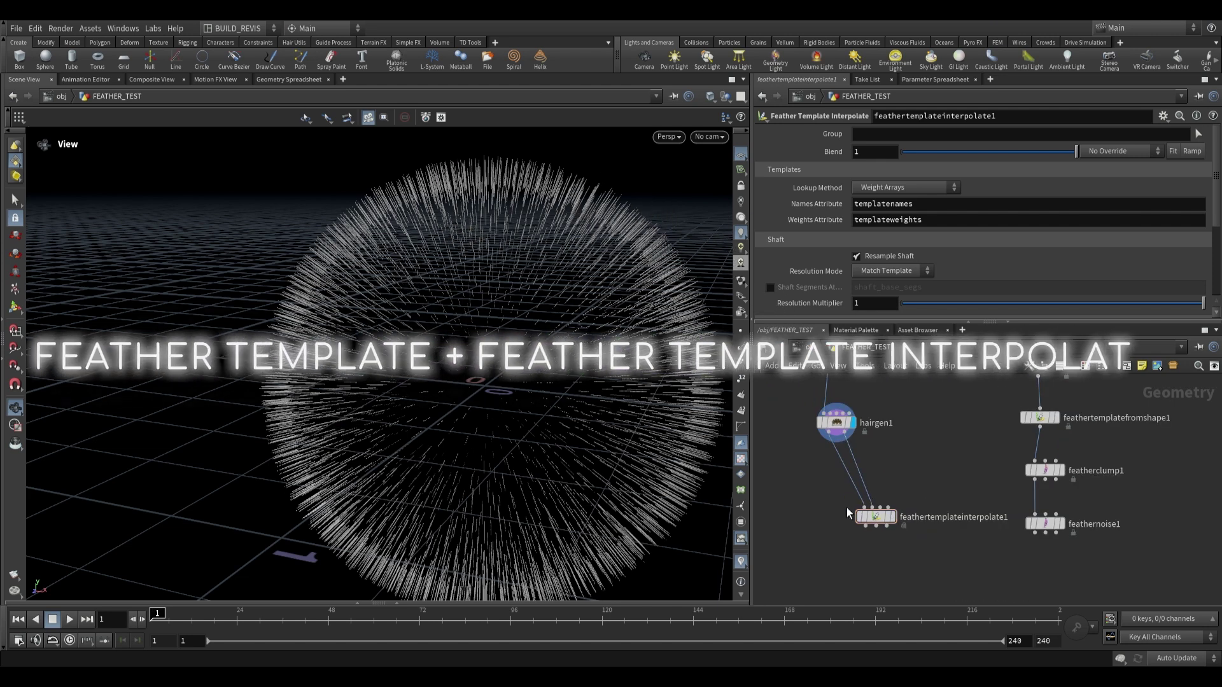
left_click(1038, 538)
left_click(888, 507)
left_click_drag(875, 516, 863, 553)
left_click(878, 553)
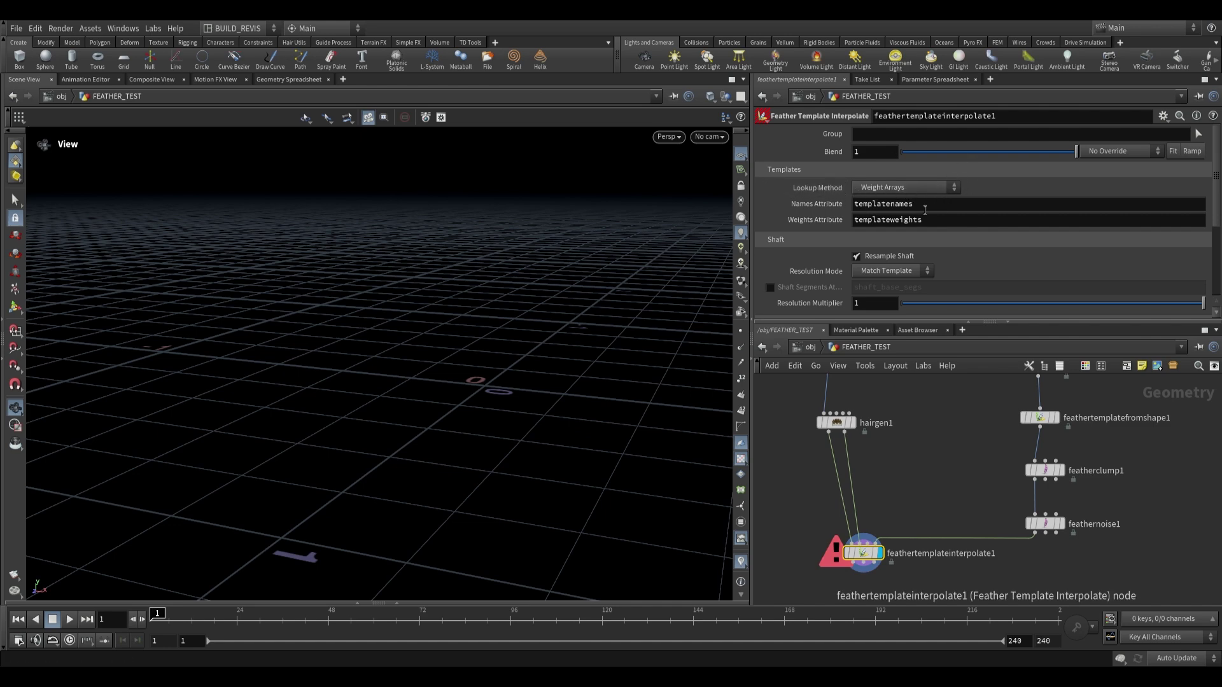
Set feathertemplateinterpolate1's template Lookup Method to Group and inspect the feathers on the sphere
left_click(898, 187)
left_click(917, 195)
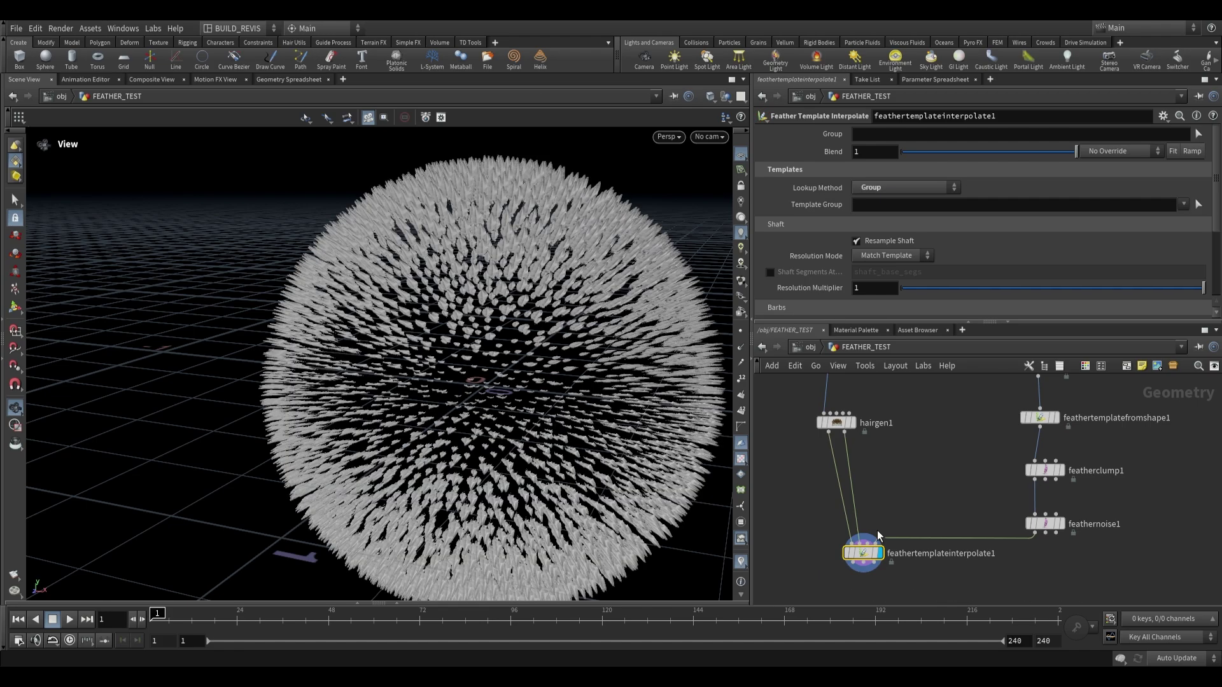
left_click_drag(862, 553, 849, 545)
left_click_drag(507, 365, 499, 287)
right_click_drag(499, 286, 491, 245)
mouse_move(491, 245)
left_mouse_down()
mouse_move(630, 249)
mouse_move(624, 330)
mouse_move(531, 283)
mouse_move(507, 233)
left_mouse_up()
left_click_drag(506, 232, 531, 211)
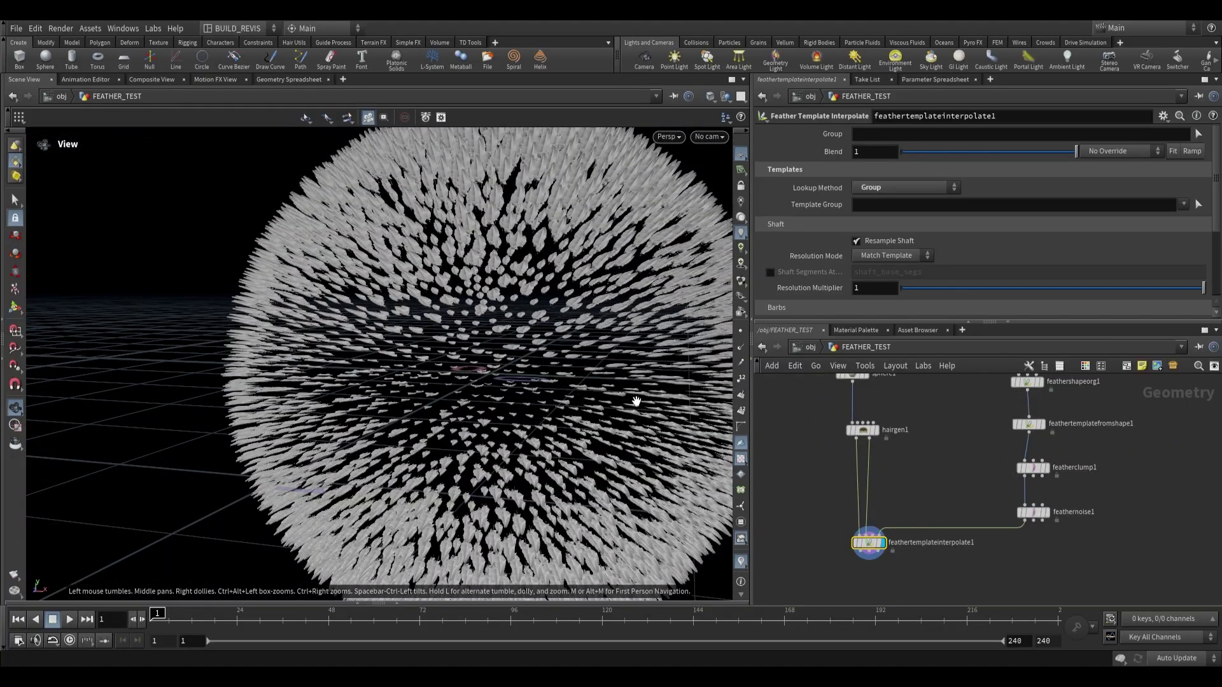
Add a Guide Tangent Space node with hairgen1's two outputs wired into its inputs
scroll(893, 501, "up", 1)
key("Tab")
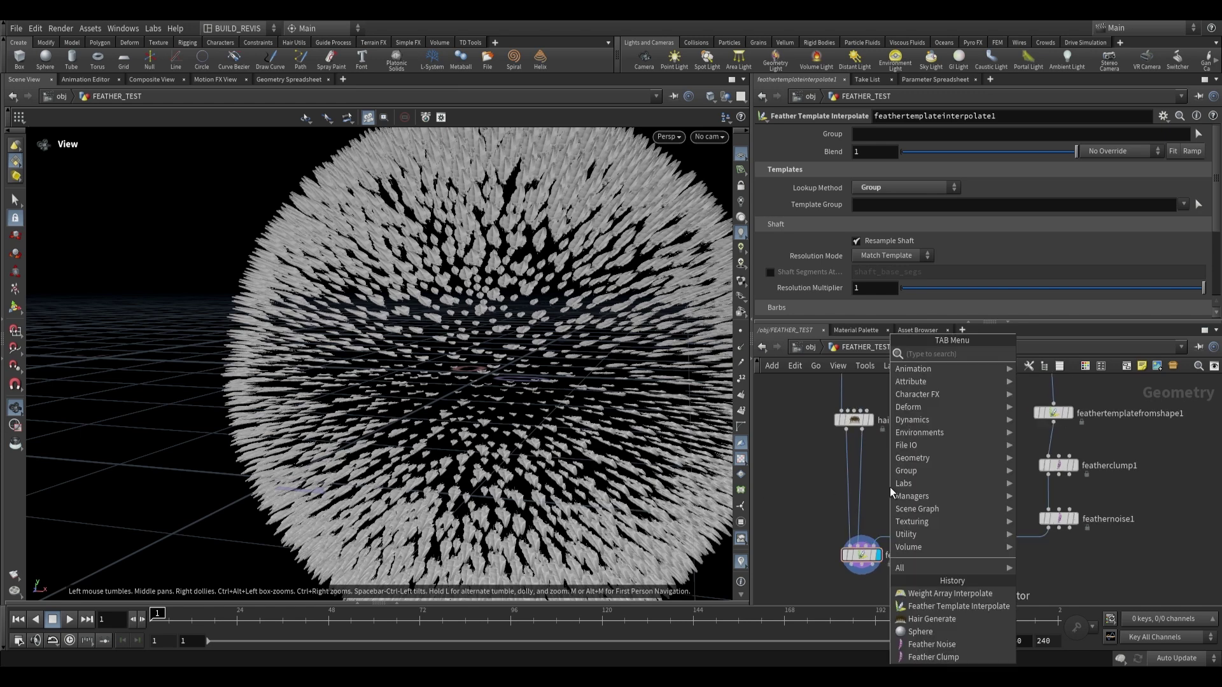
type("guide tan")
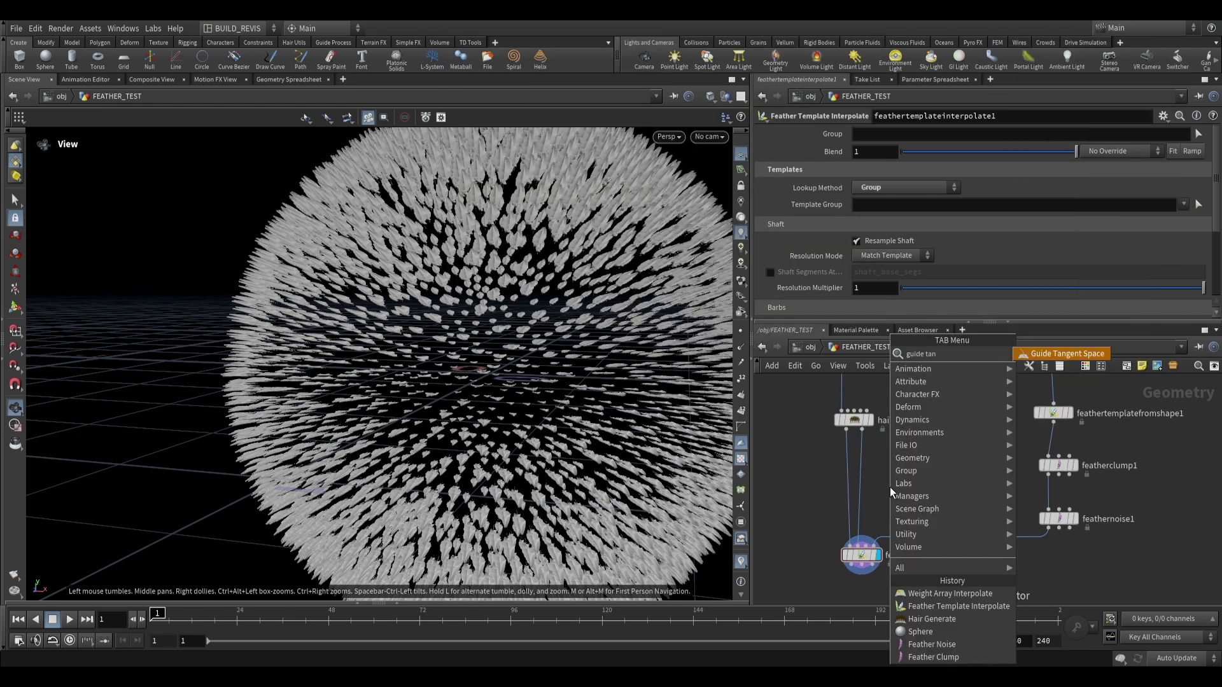
key("Return")
left_click(867, 492)
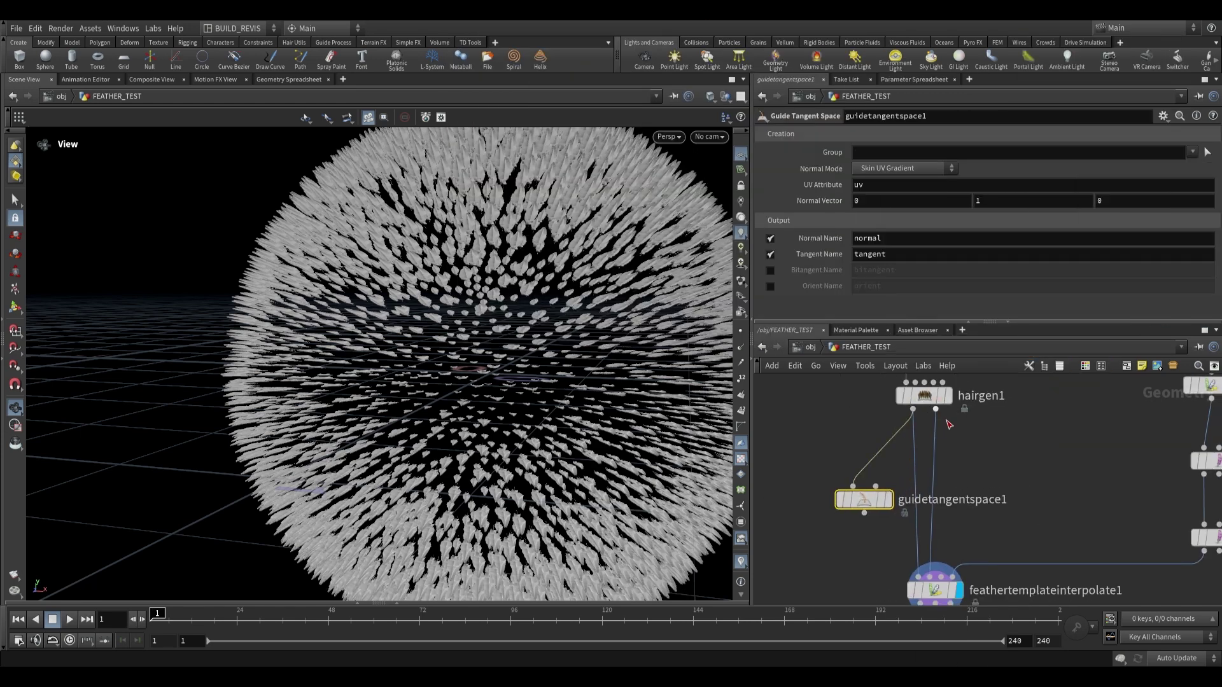
left_click(889, 502)
Wire guidetangentspace1 into the first input of feathertemplateinterpolate1, replacing the direct hairgen1 guide connection
left_click(864, 512)
middle_click_drag(902, 538, 887, 487)
left_click(901, 524)
left_click(942, 537)
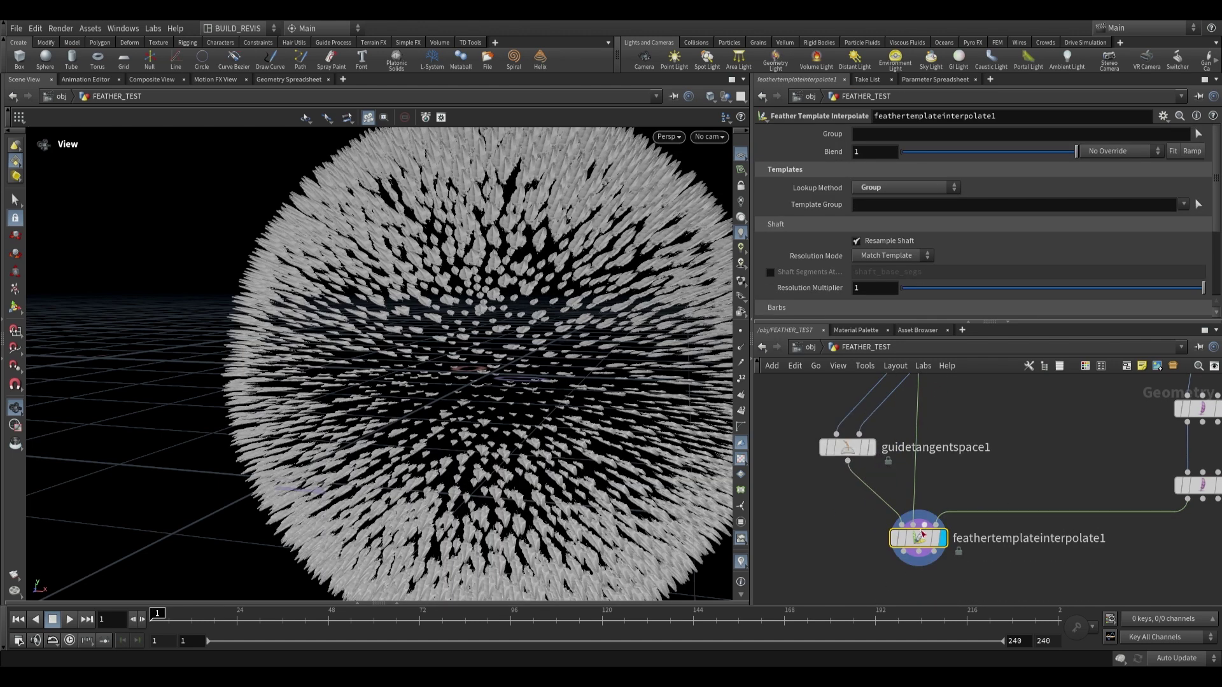
Turn off the normal and tangent outputs of guidetangentspace1 and enable its orient output
left_click(862, 448)
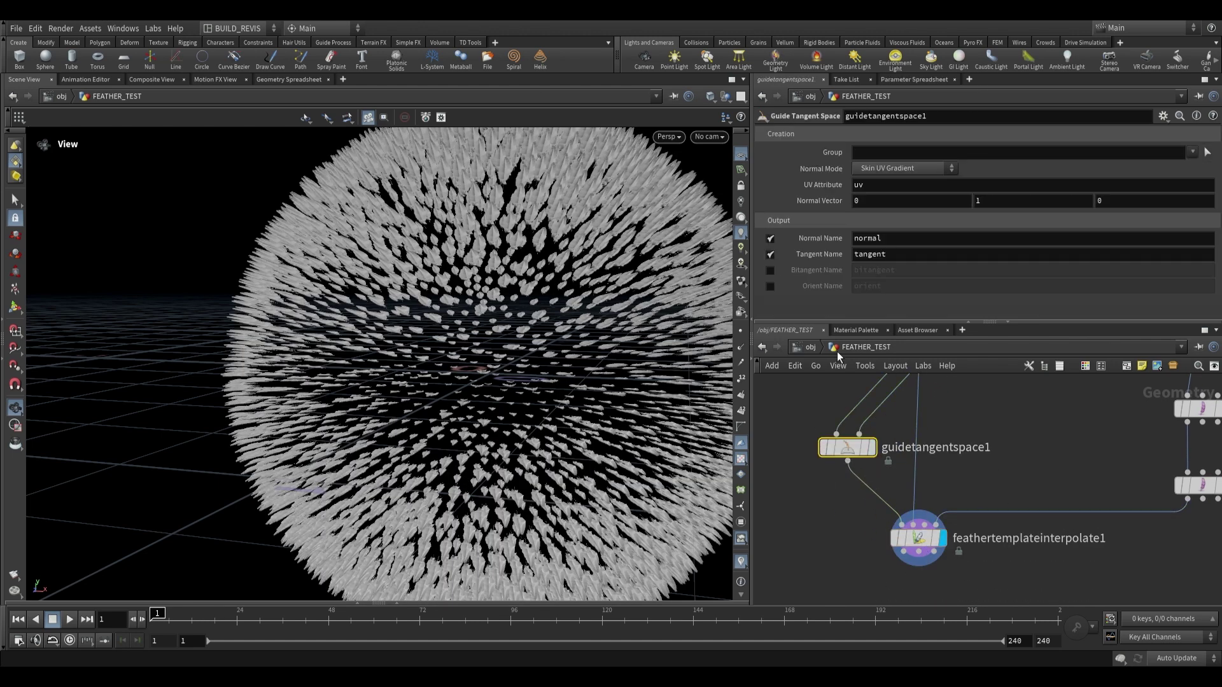
left_click(770, 238)
left_click(770, 254)
left_click(770, 287)
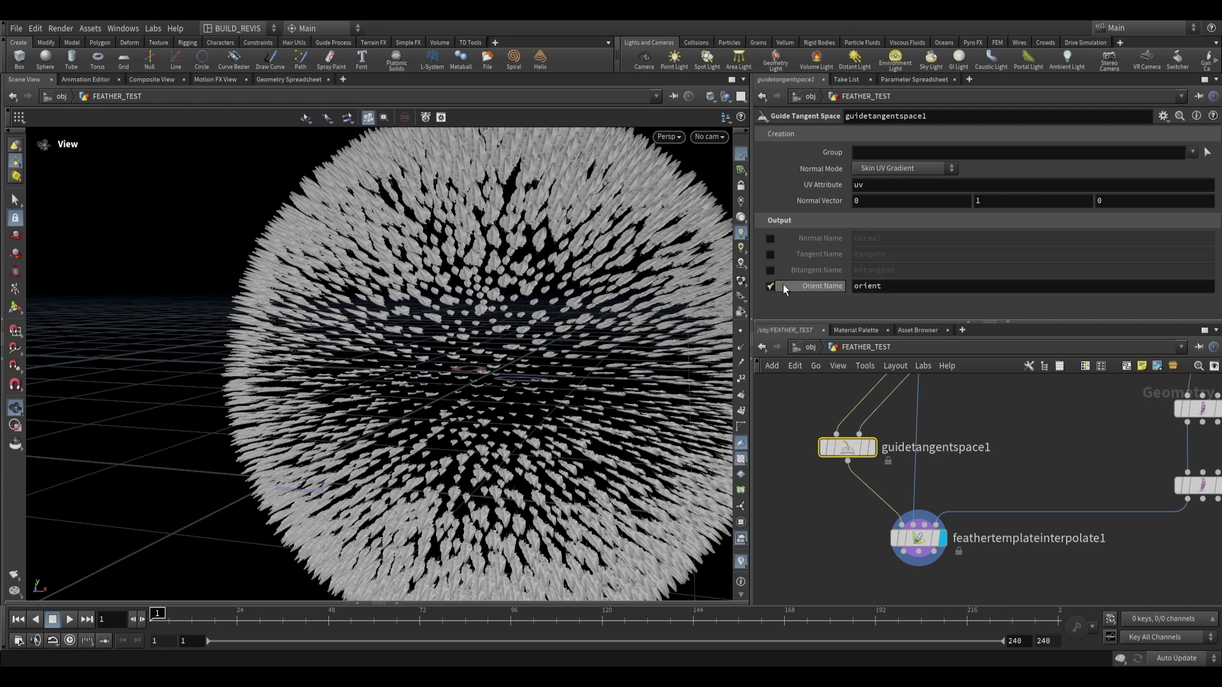
Set guidetangentspace1's Orient Name to barborient
middle_click_drag(1199, 487, 1026, 497)
scroll(1026, 497, "down", 2)
middle_click(1028, 496)
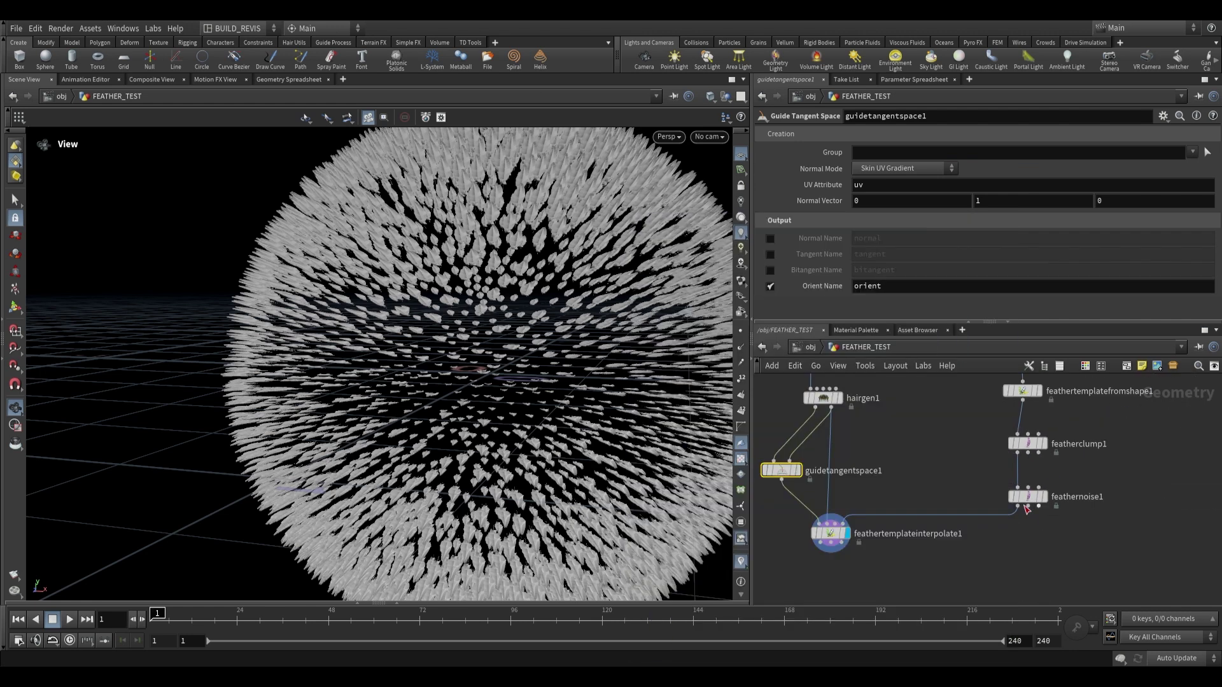
middle_click_drag(975, 494, 1035, 482)
middle_click_drag(873, 488, 875, 517)
scroll(875, 517, "down", 1)
middle_click_drag(903, 414, 919, 438)
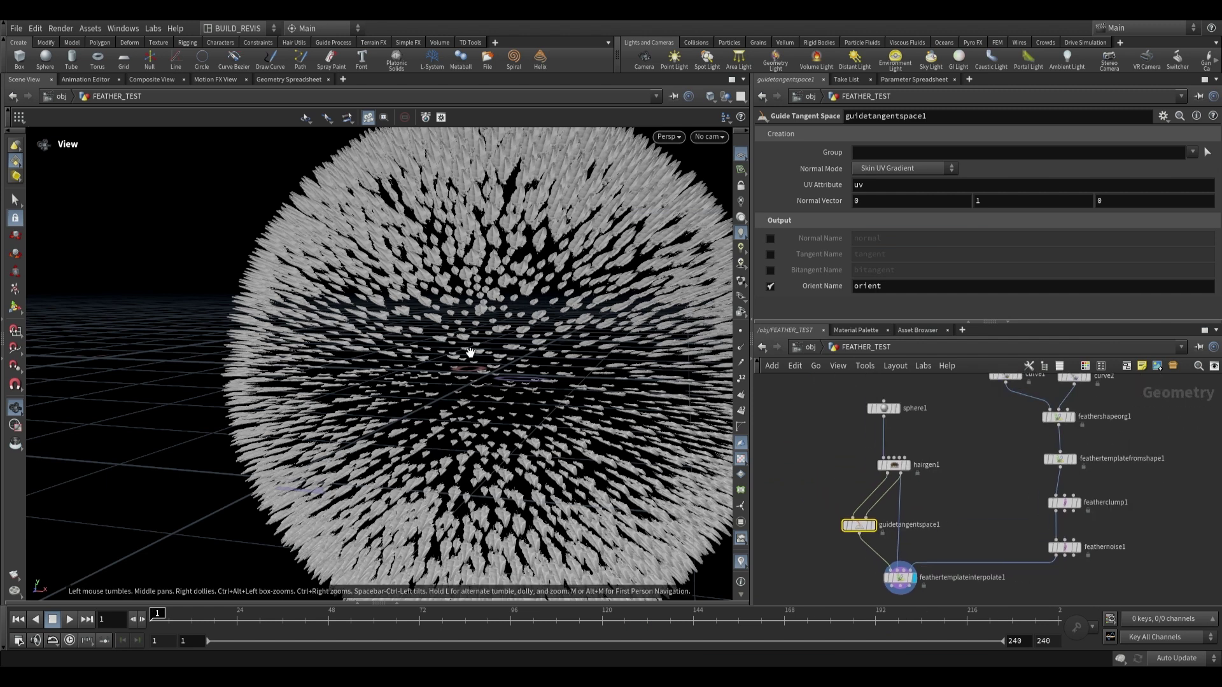
scroll(964, 527, "down", 1)
middle_click_drag(964, 527, 962, 494)
scroll(931, 545, "up", 2)
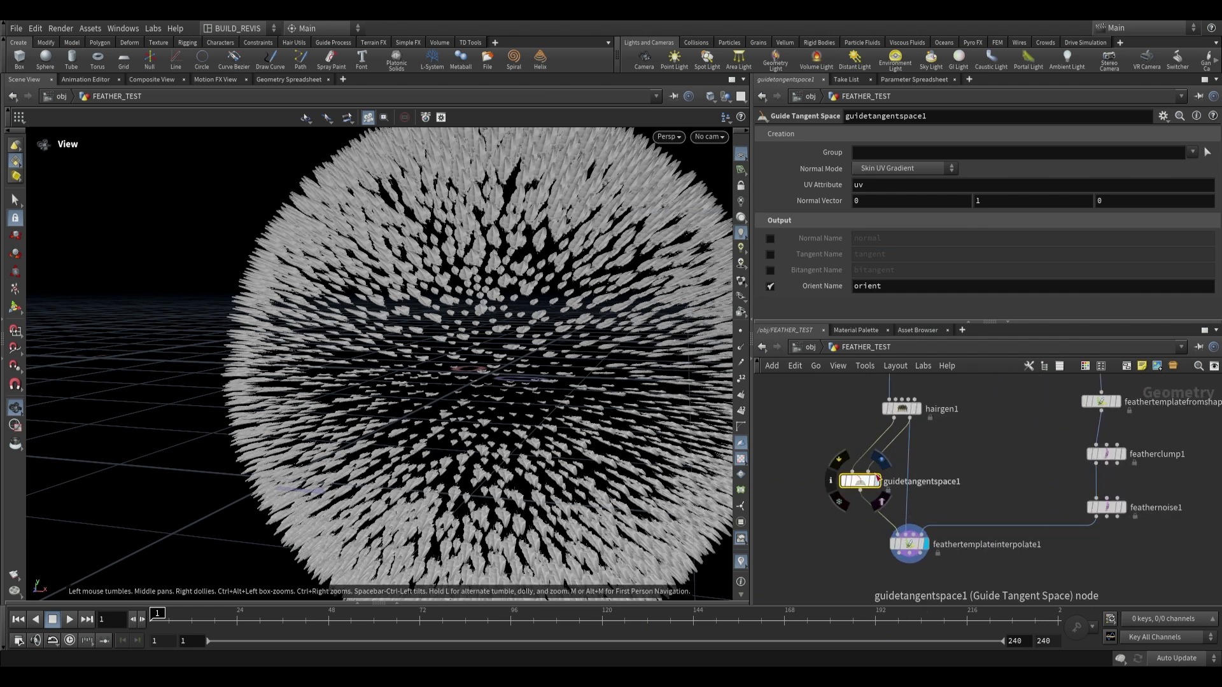
left_click(856, 286)
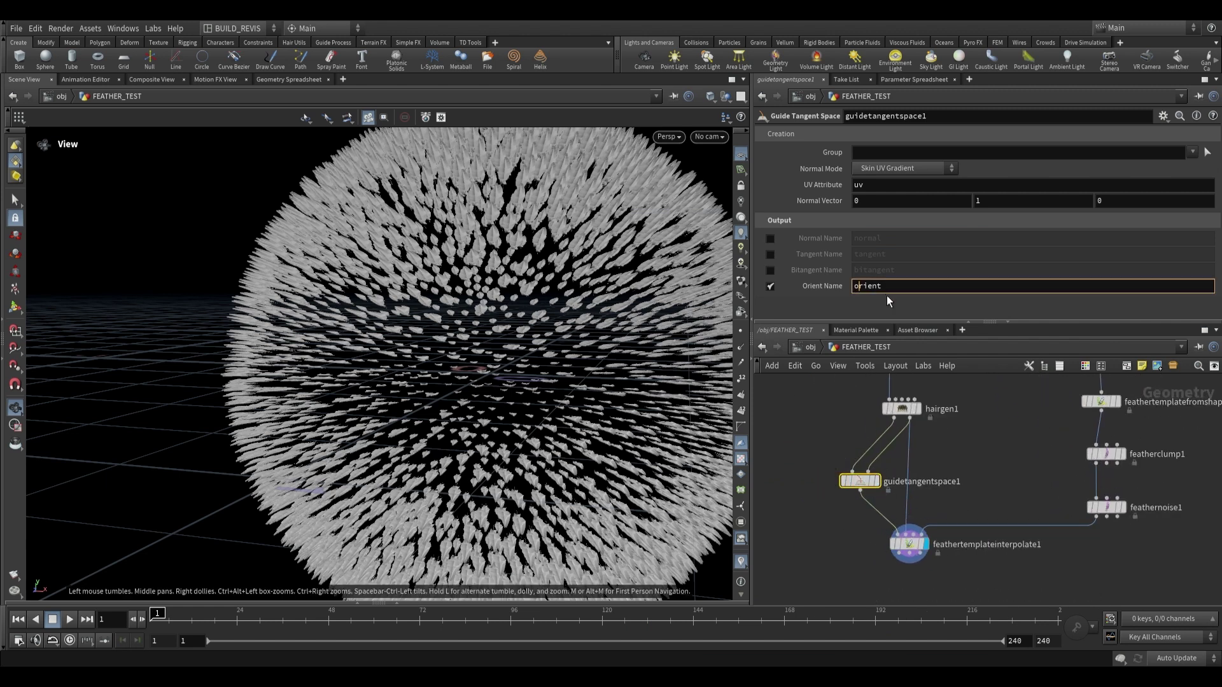
type("barb")
key("Return")
Set hairgen1's unguided hair Length to 0.153 and inspect the feathers on the sphere
left_click_drag(466, 349, 496, 309)
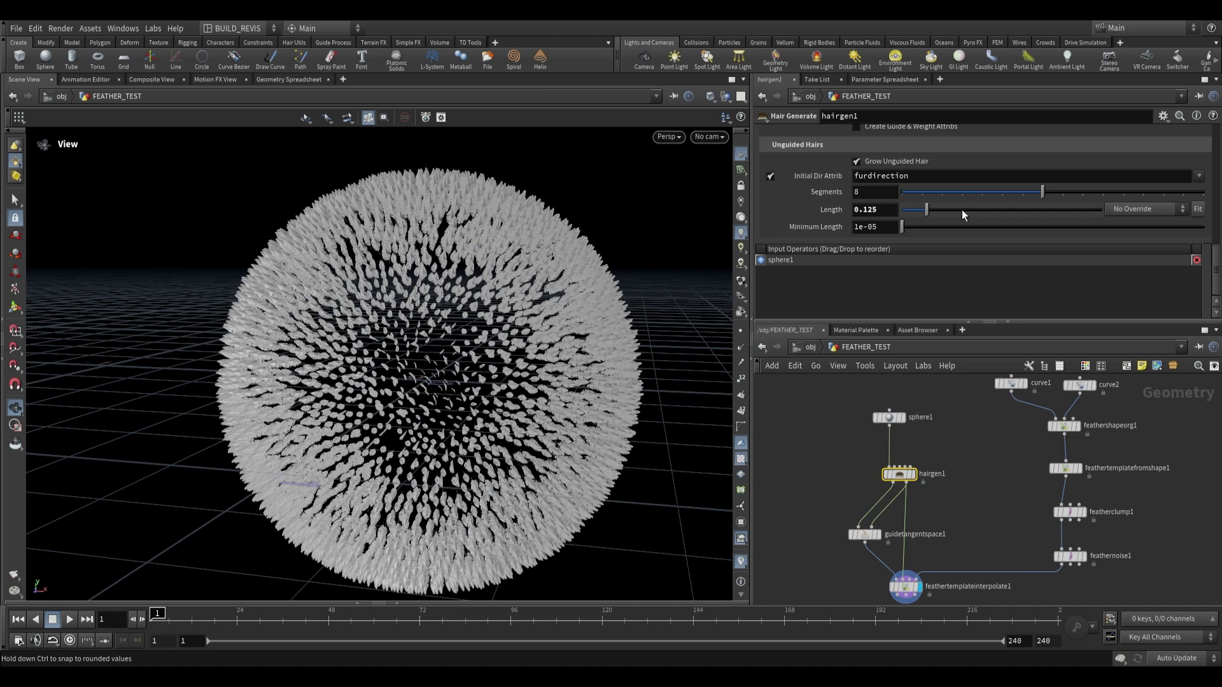
left_click_drag(960, 209, 932, 214)
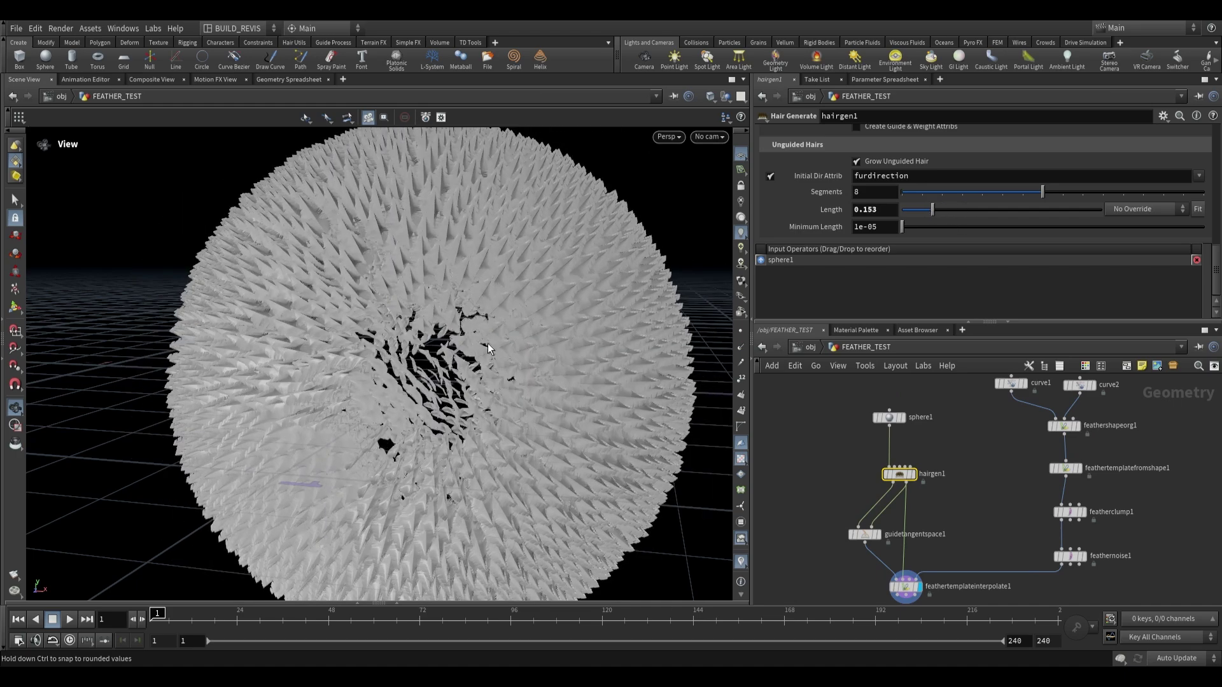
scroll(444, 291, "up", 5)
scroll(444, 291, "down", 8)
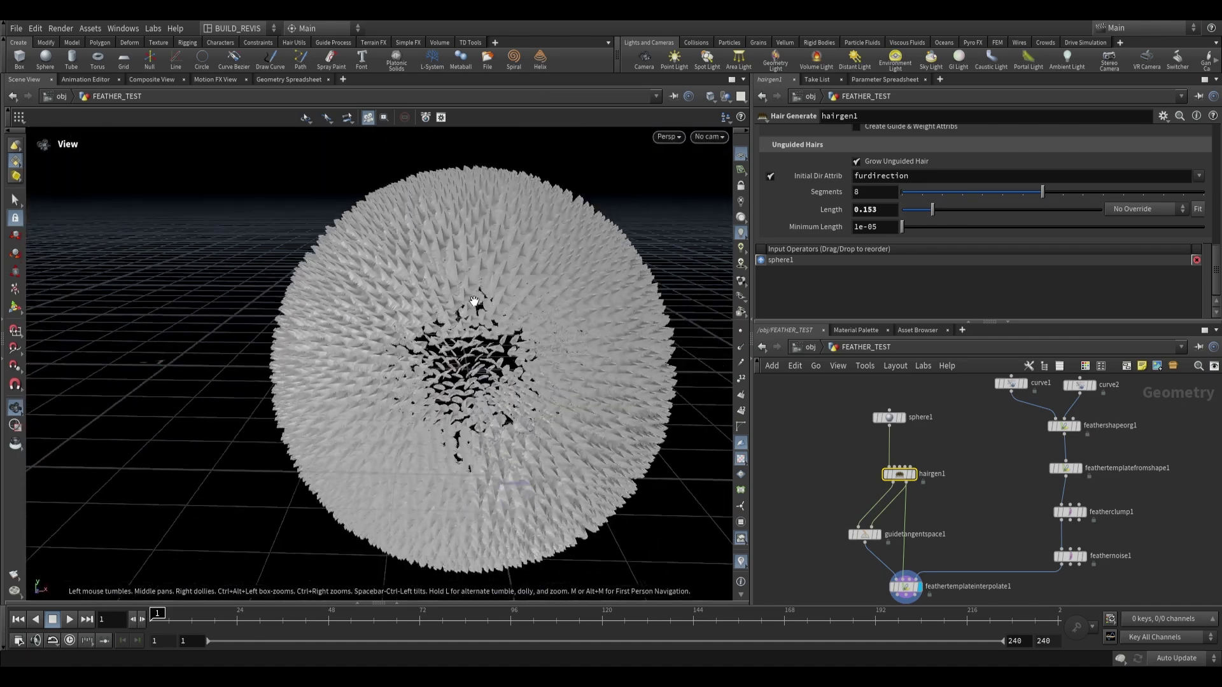
Display hairgen1 and insert a Guide Process node between guidetangentspace1 and feathertemplateinterpolate1
middle_click_drag(937, 530, 933, 504)
left_click(907, 454)
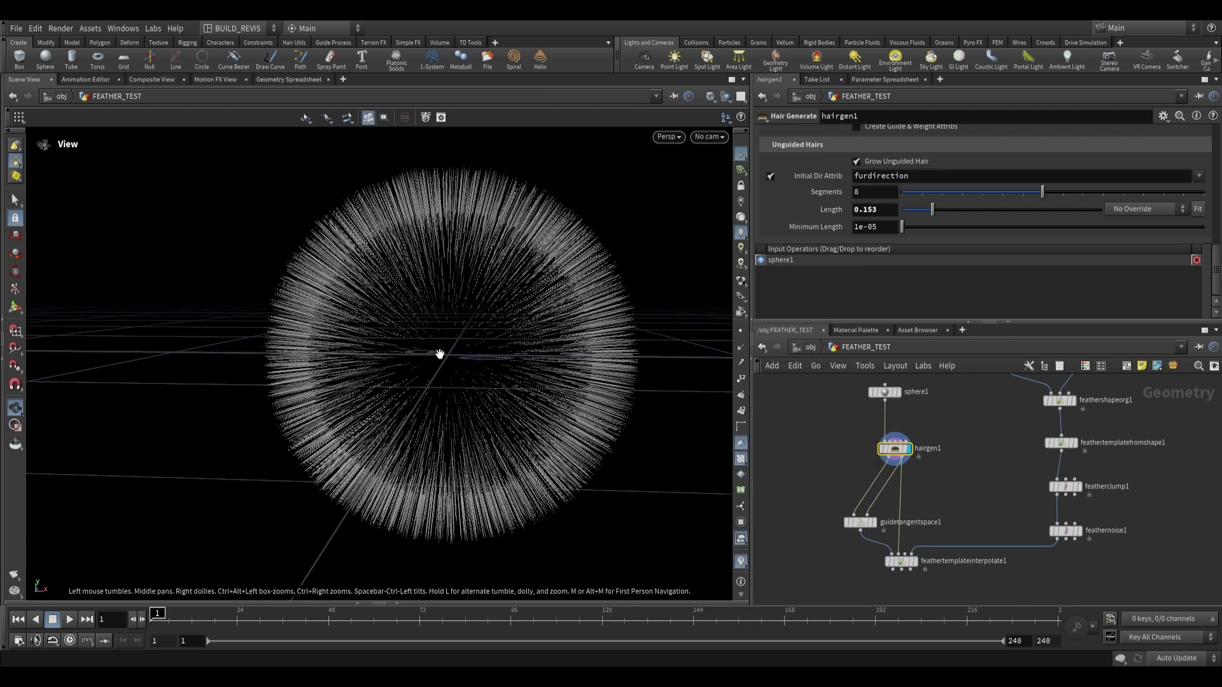
key("Tab")
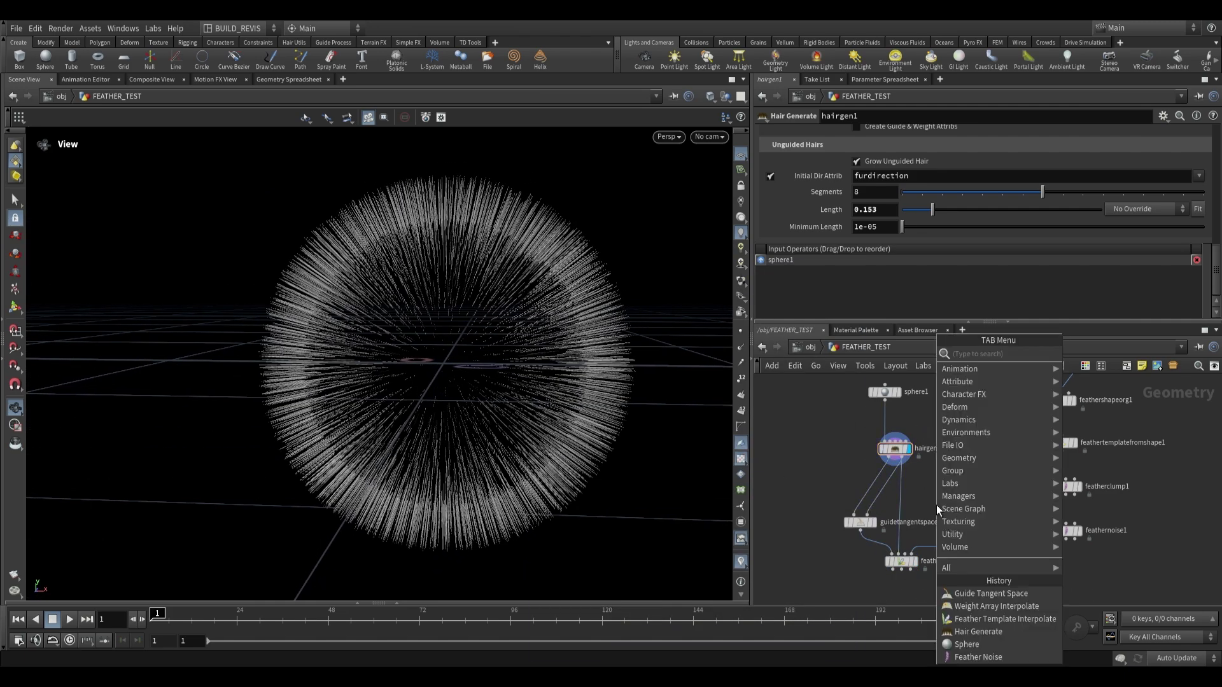
type("cub")
key("BackSpace")
key("BackSpace")
key("BackSpace")
type("proces")
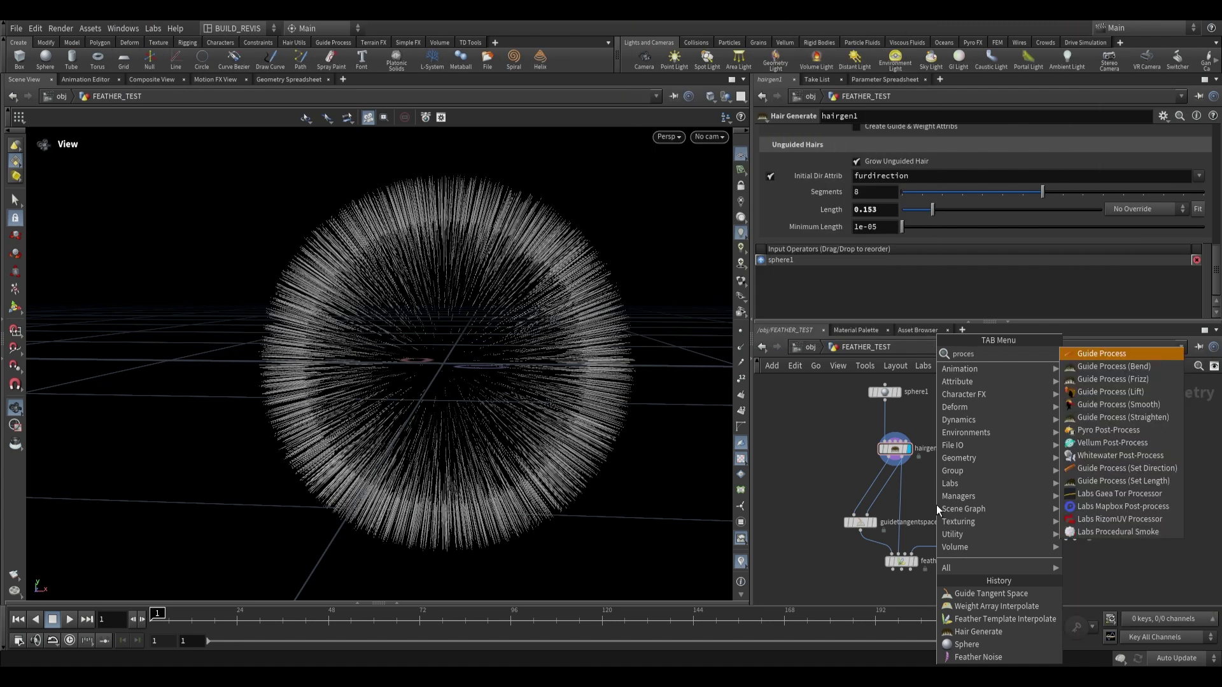
key("Return")
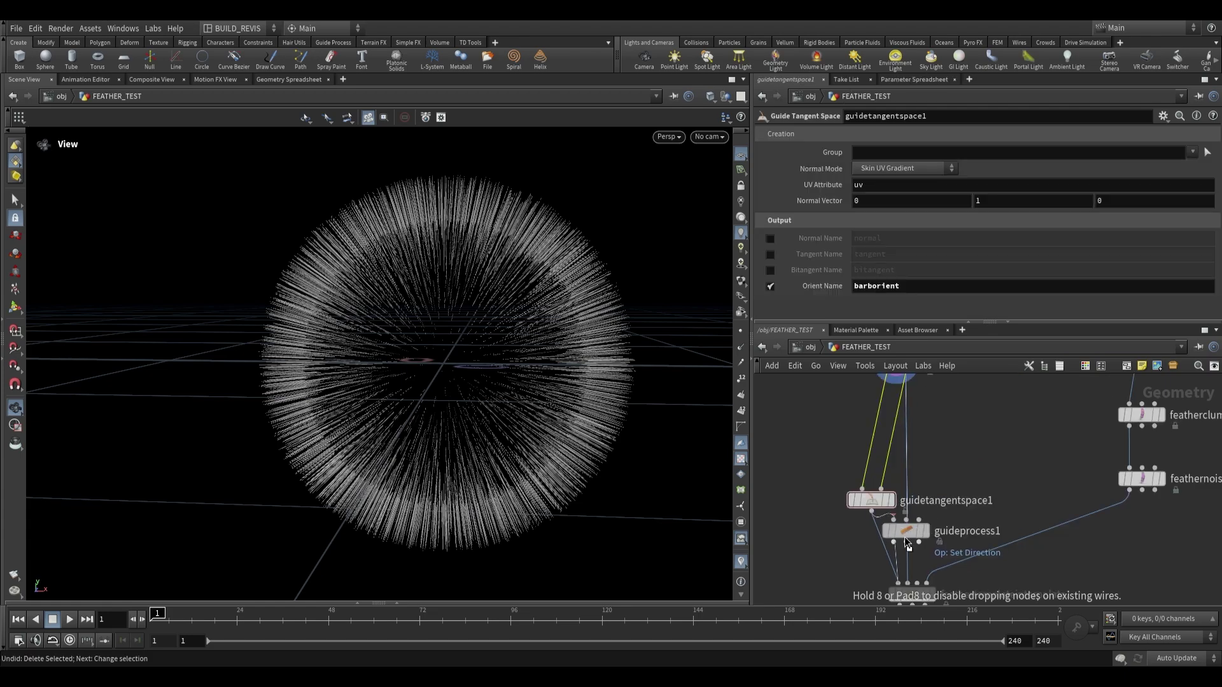
left_click_drag(911, 539, 893, 541)
left_click(892, 540)
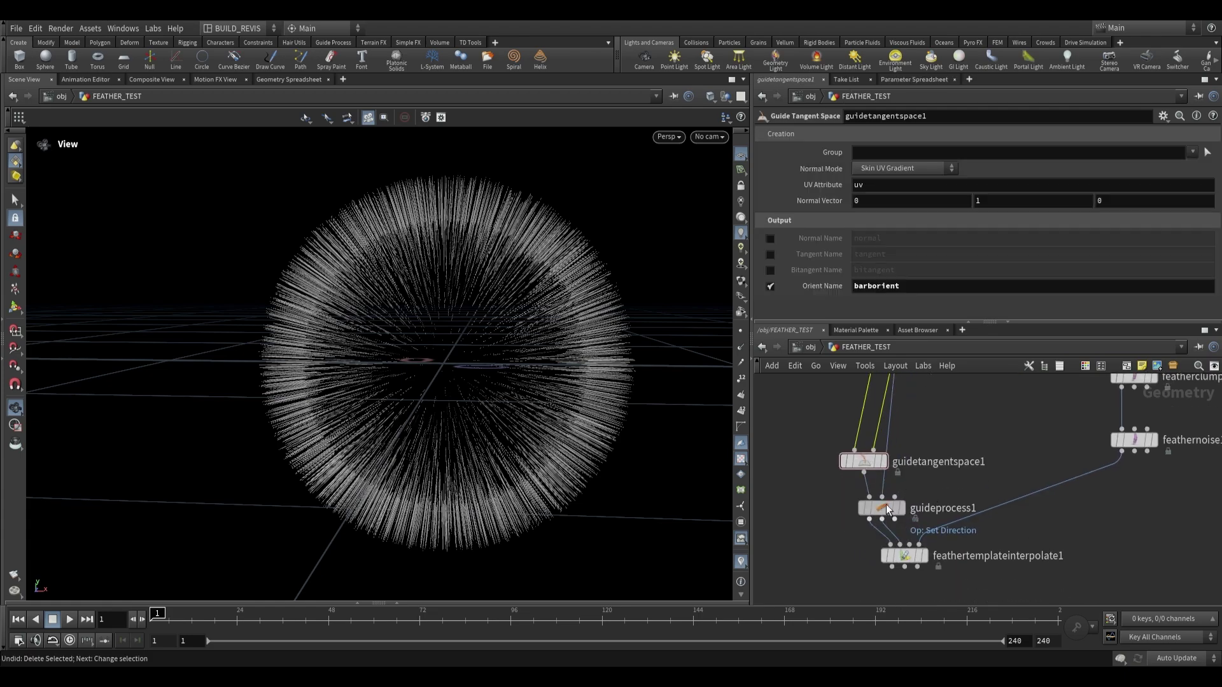
Display guideprocess1 and set its Direction Amount to 0.833 and Lift Amount to 0.662 for the Set Direction operation
left_click(910, 479)
left_click_drag(382, 407, 459, 280)
scroll(835, 312, "down", 3)
left_click_drag(1067, 267, 1024, 286)
left_click_drag(560, 363, 458, 299)
Insert a Hair Clump node below guideprocess1, display it and set its Blend to 0.172
key("Tab")
type("hair cl")
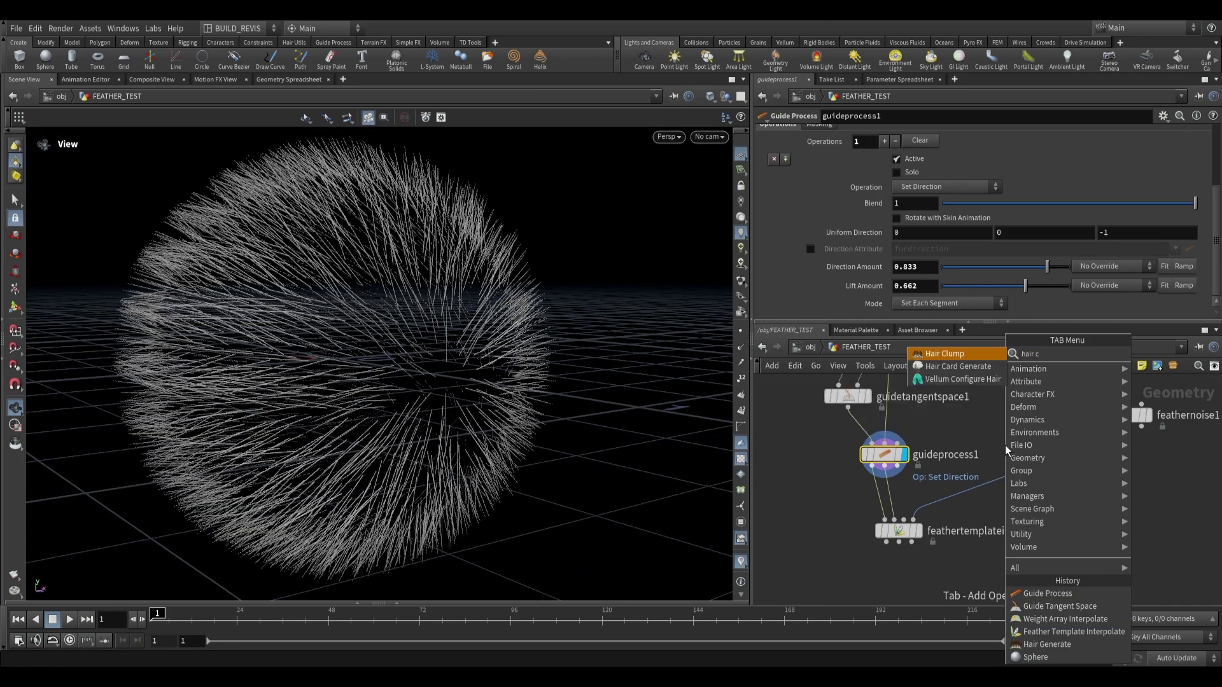
key("Return")
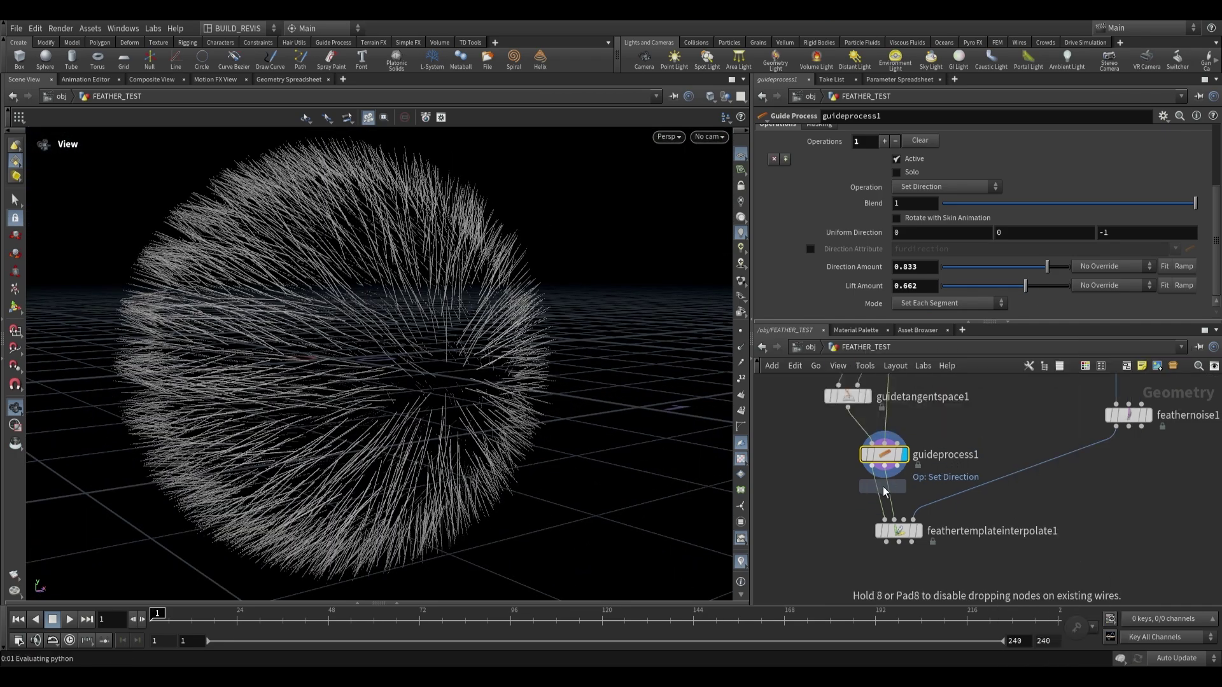
left_click(885, 449)
Insert a Guide Process (Frizz) node below hairclump1 and display feathertemplateinterpolate1 to inspect the feathers
key("Tab")
type("fri")
key("Return")
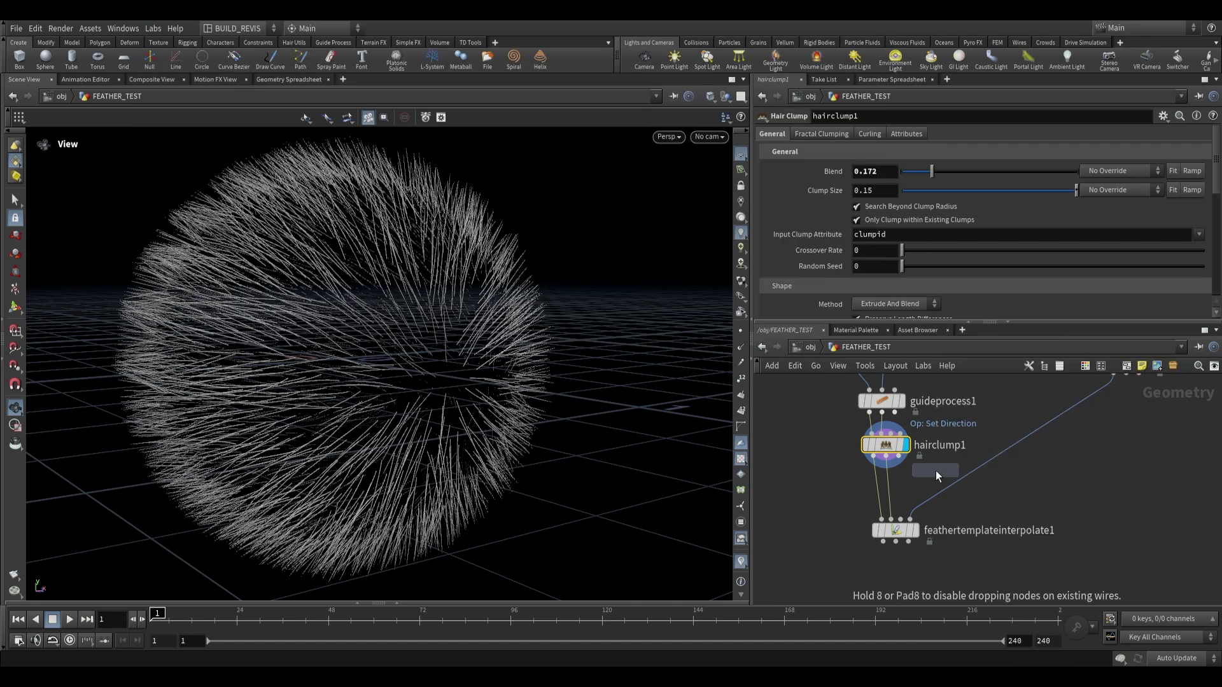
left_click(887, 478)
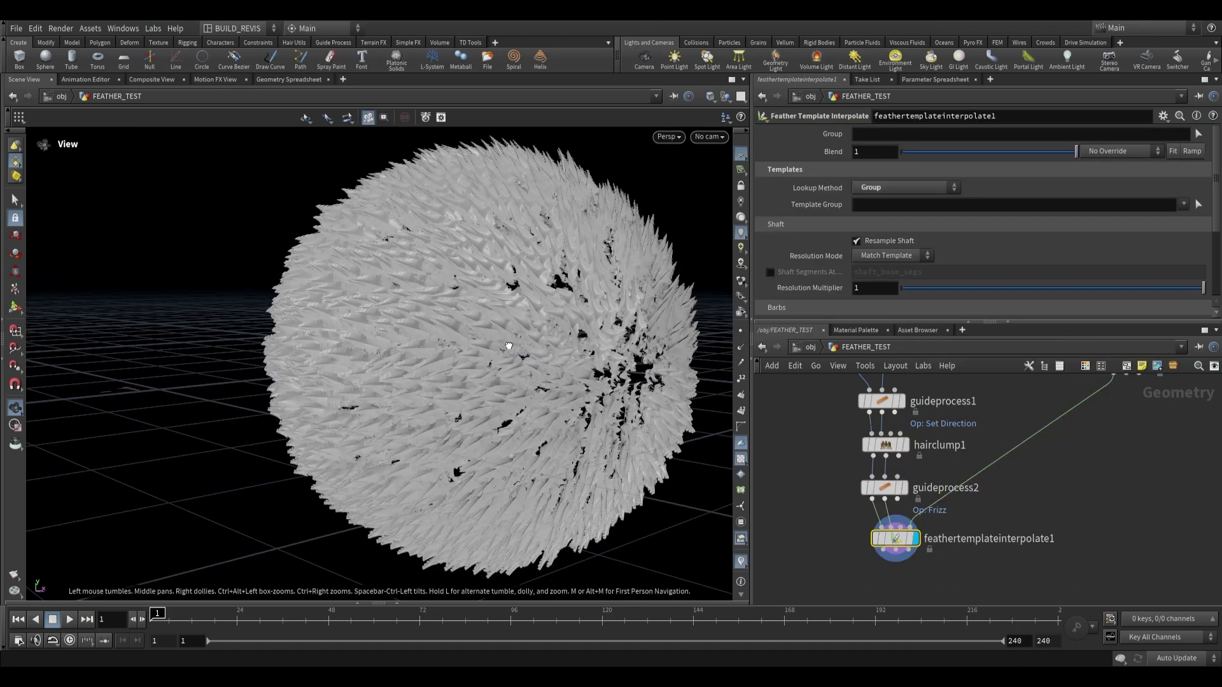
left_click_drag(509, 347, 494, 446)
Move feathertemplateinterpolate1 down and insert a Guide Groom node between guideprocess2 and it
left_click_drag(895, 538, 891, 575)
key("Tab")
type("guid")
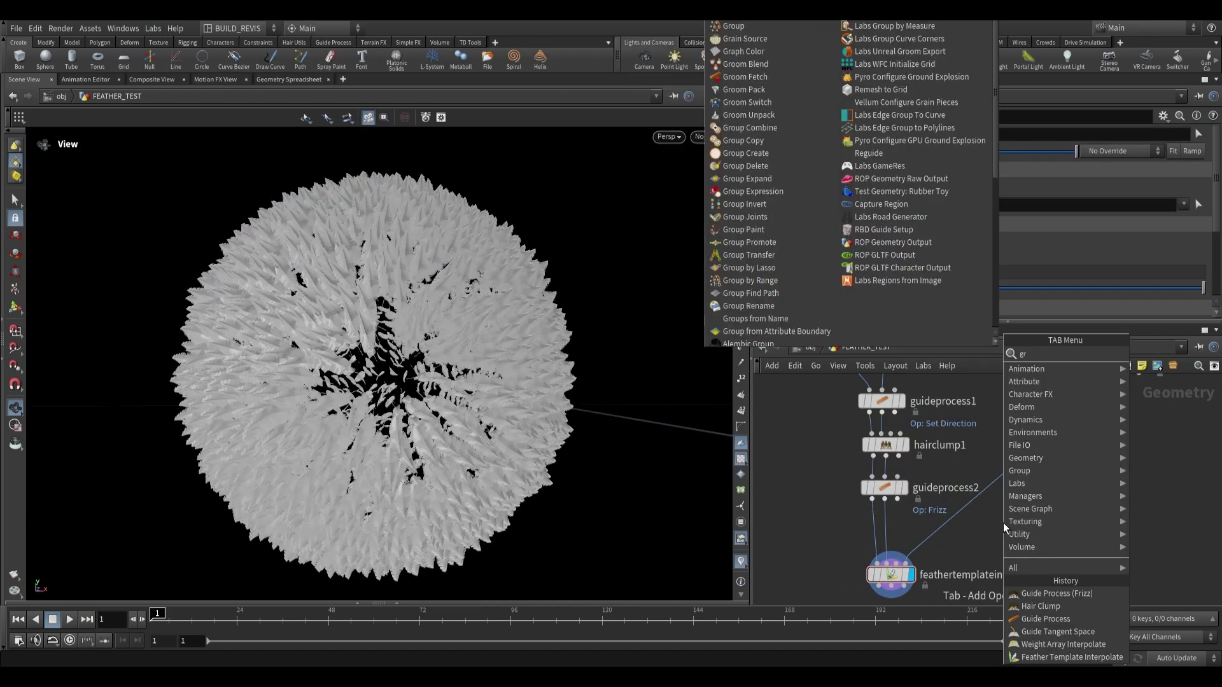
key("Return")
middle_click_drag(1003, 522, 1007, 503)
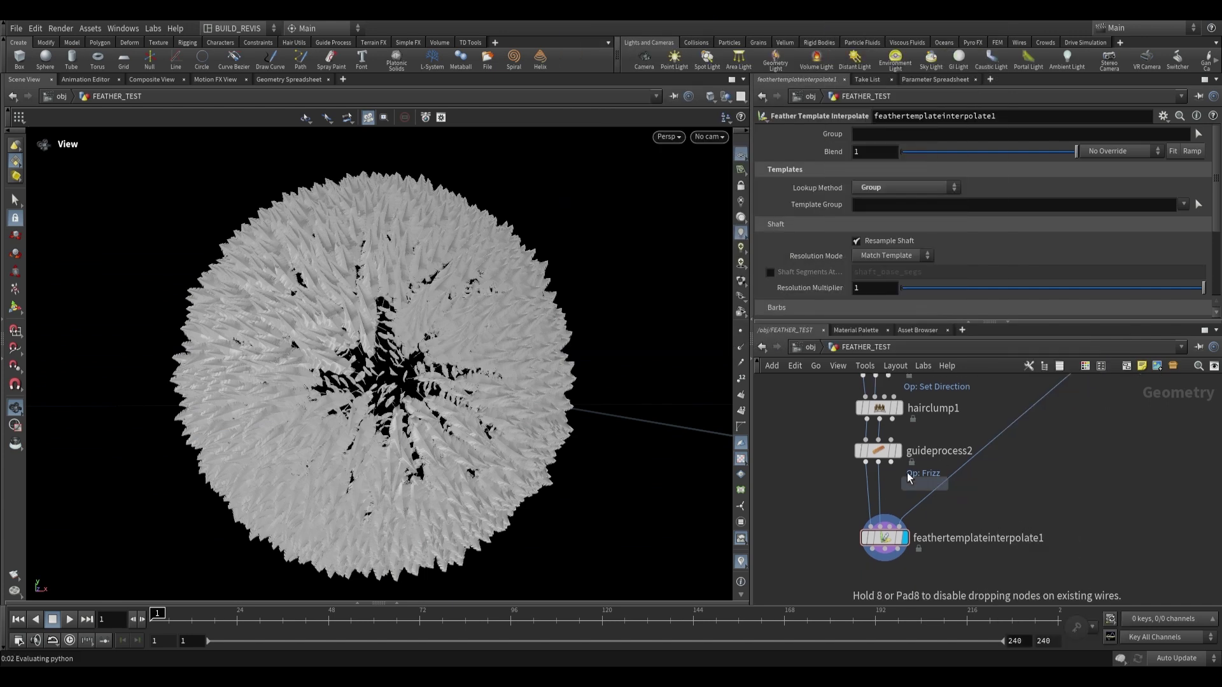
left_click(876, 481)
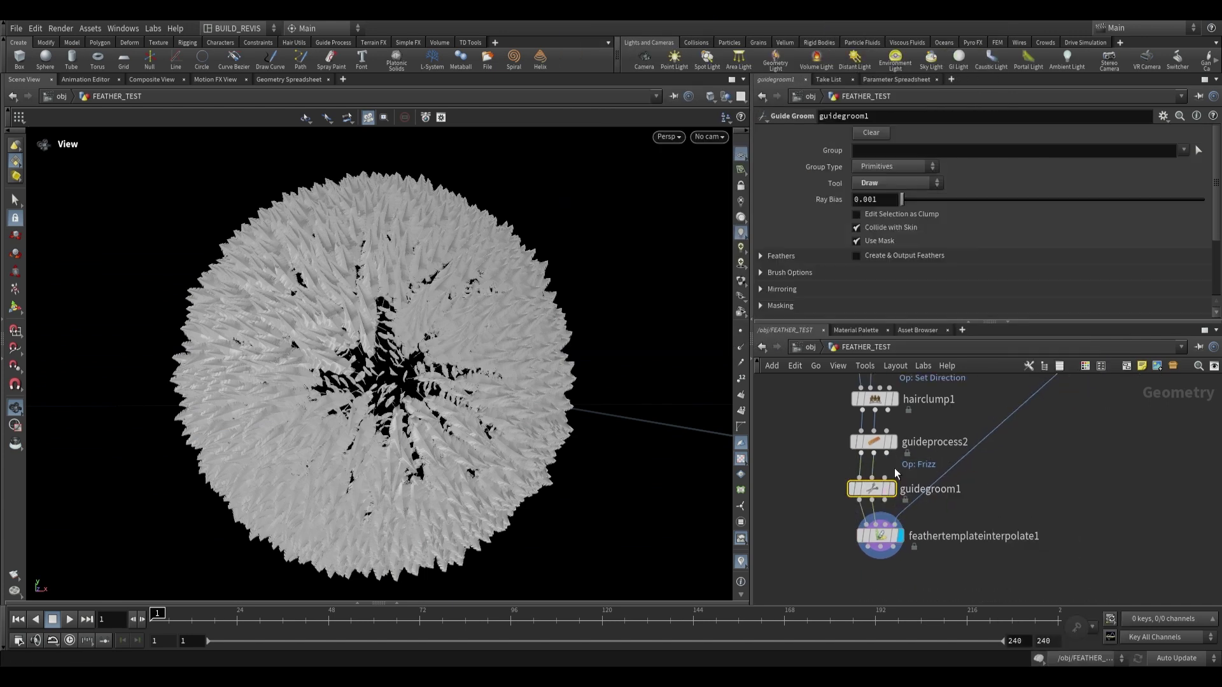
Display guidegroom1 and set its Tool to Brush
scroll(919, 506, "down", 1)
middle_click_drag(901, 524, 892, 528)
scroll(868, 550, "up", 1)
middle_click_drag(992, 483, 876, 576)
scroll(877, 582, "down", 1)
middle_click_drag(1010, 412, 1076, 321)
scroll(850, 513, "up", 1)
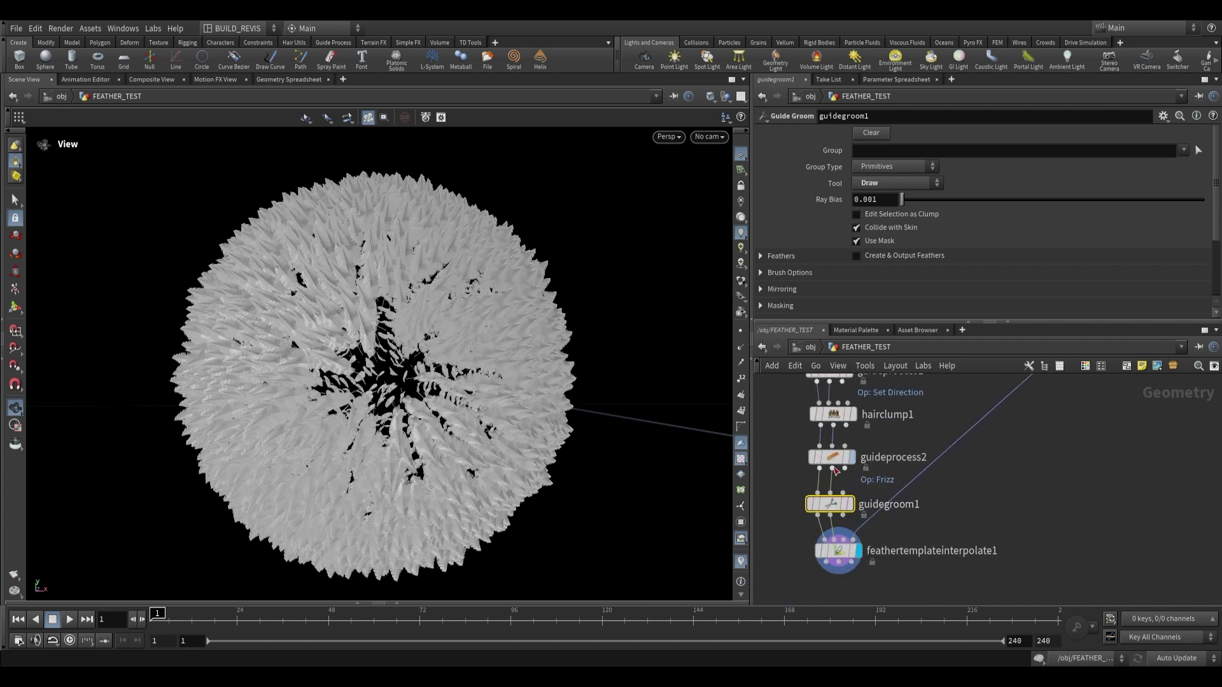
mouse_move(856, 507)
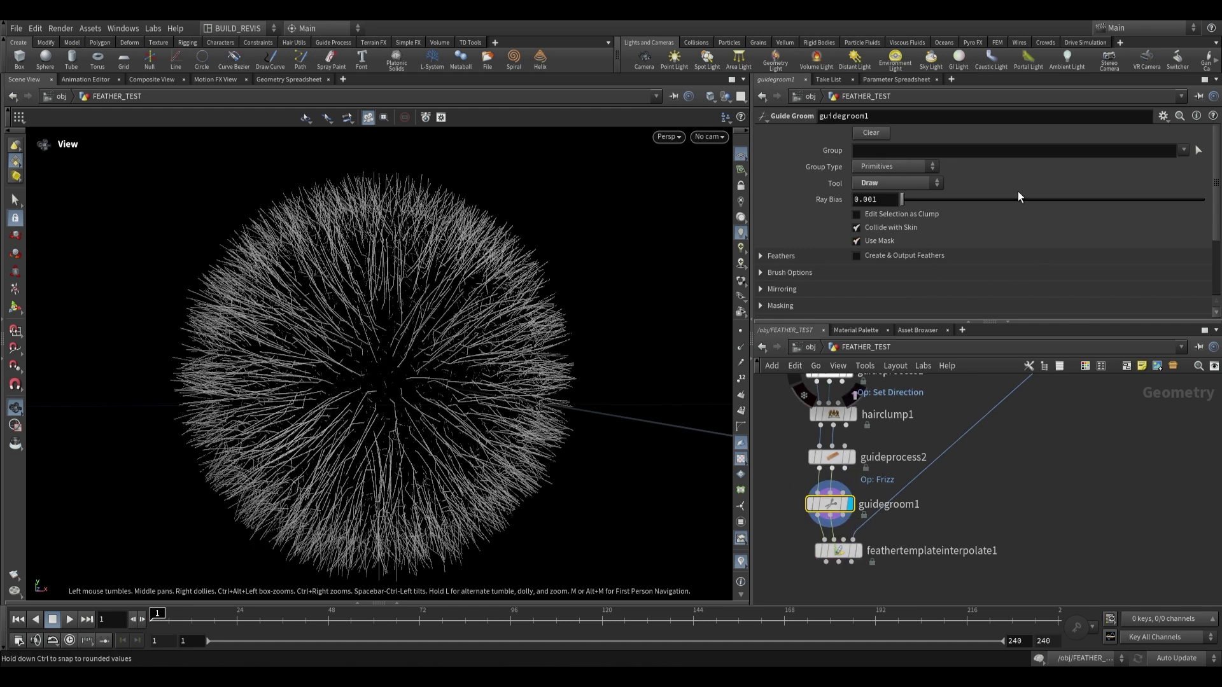
left_click(880, 183)
left_click(885, 258)
left_click_drag(404, 366, 460, 392)
middle_click_drag(887, 576, 887, 558)
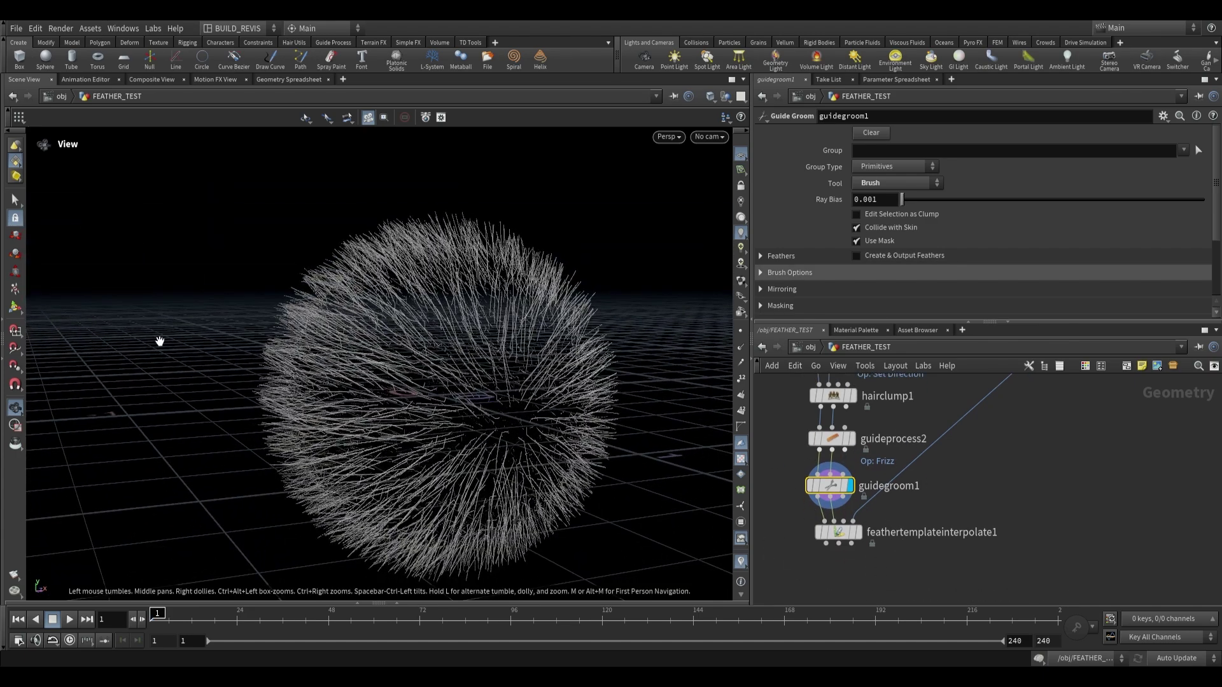
Brush the hairs on the sphere with guidegroom1's Brush tool, and display feathertemplateinterpolate1 to inspect the groomed feathers
left_click(16, 307)
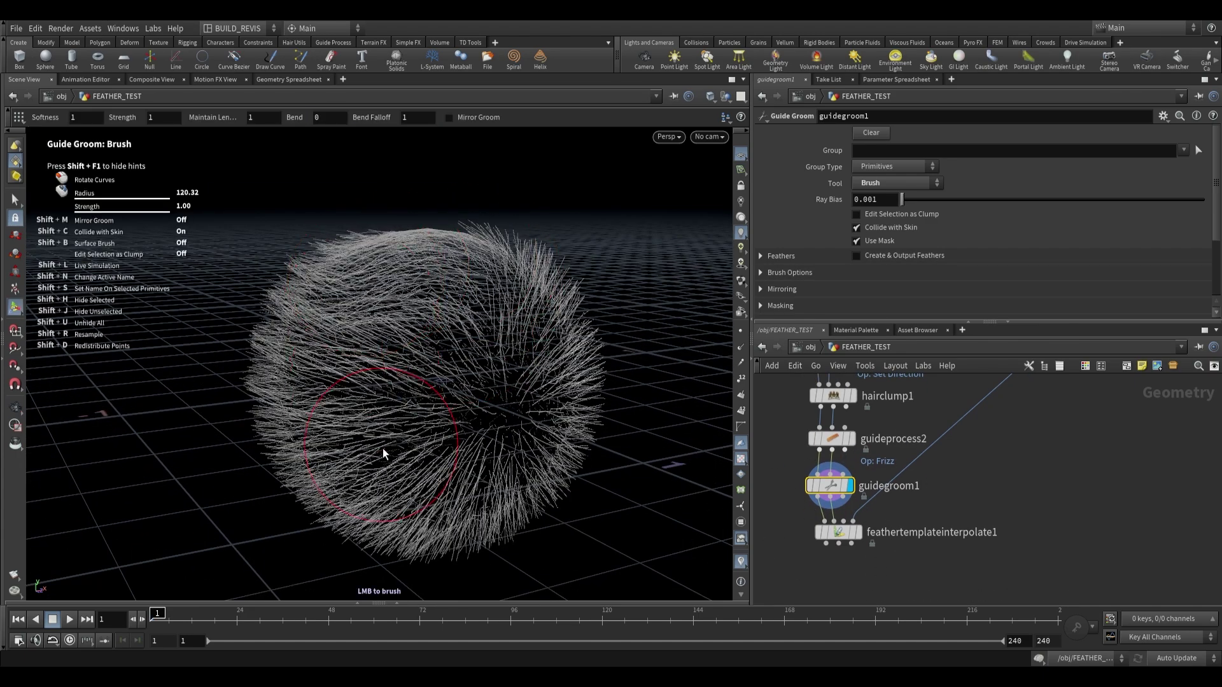
left_click_drag(450, 391, 357, 463)
left_click_drag(407, 331, 457, 348)
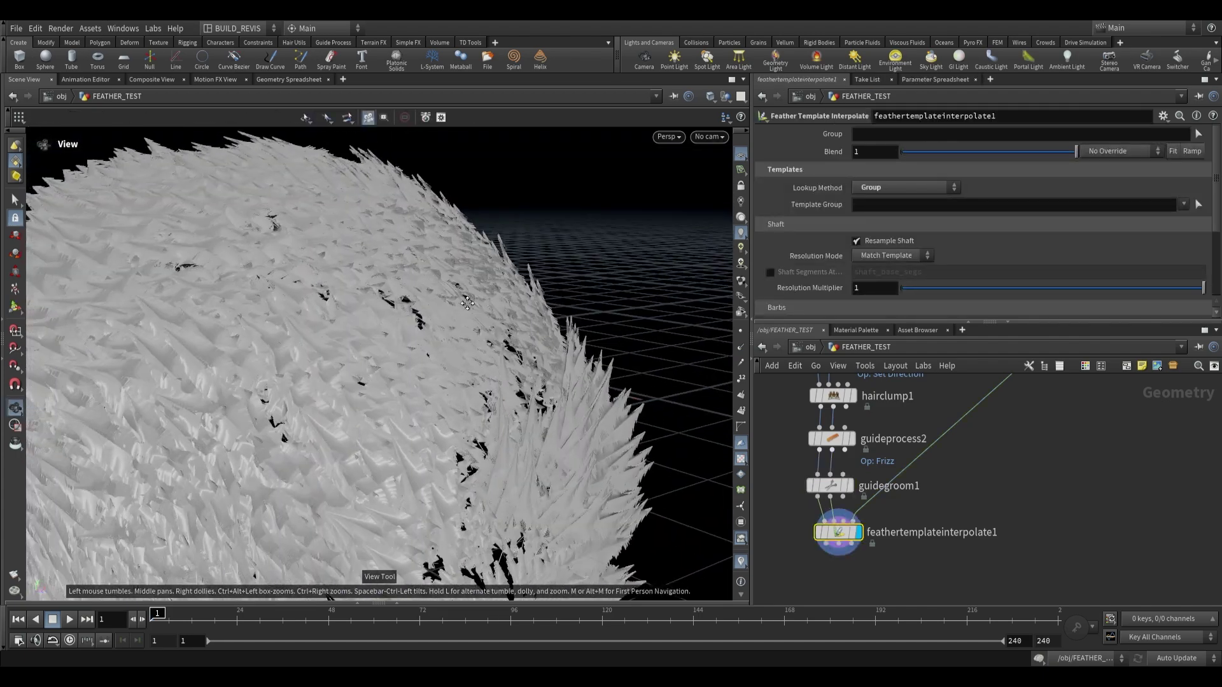
scroll(457, 348, "down", 3)
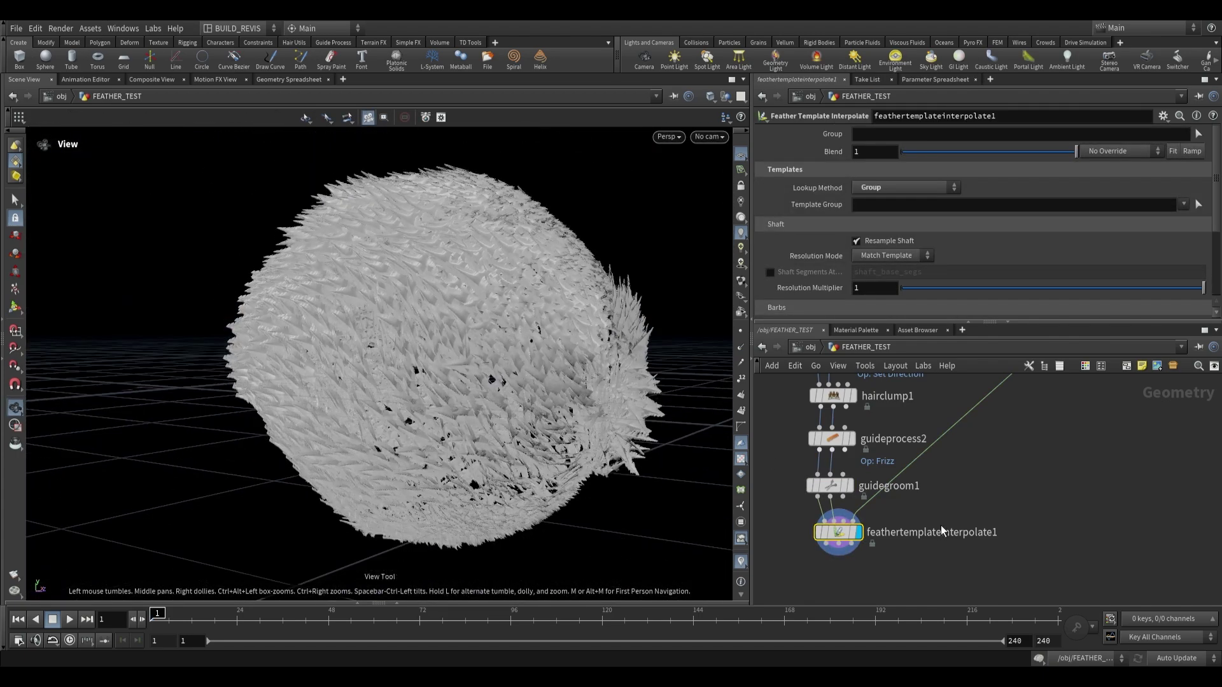
Wire a Guide Process (Lift) node below feathertemplateinterpolate1, display it and set its Blend to 0.241 with Randomize on
middle_click_drag(897, 464, 905, 408)
middle_click_drag(851, 582, 868, 552)
left_click(869, 556)
key("Tab")
key("Return")
left_click(860, 518)
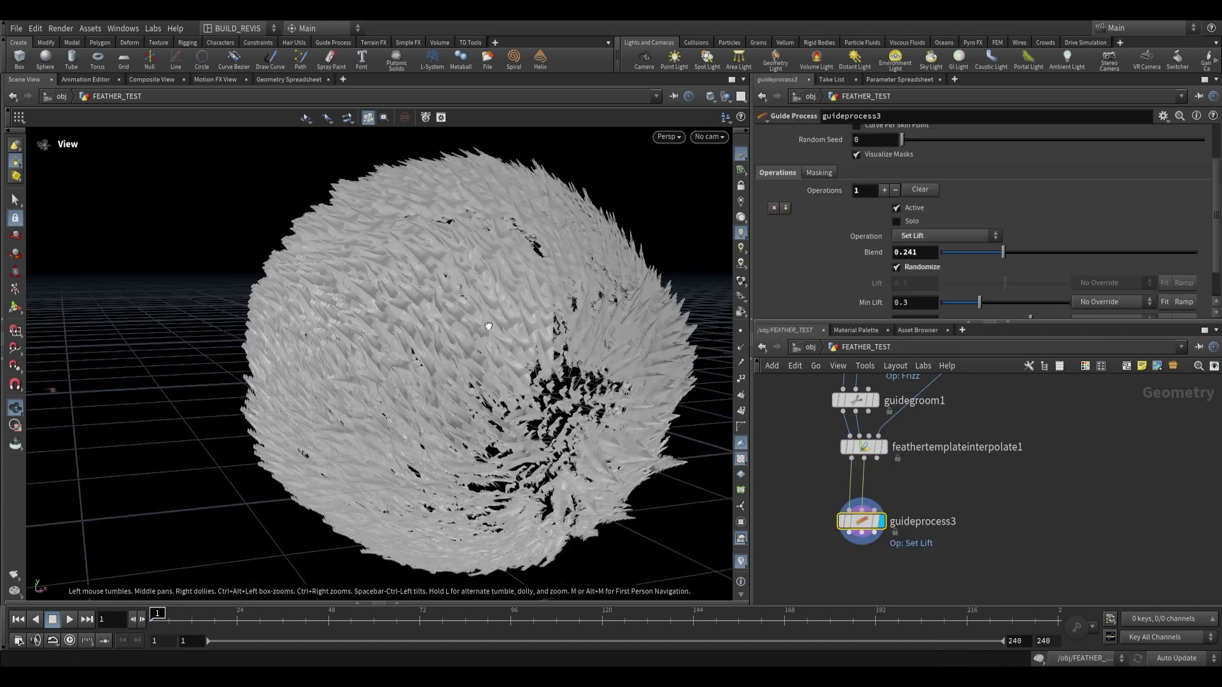
left_click_drag(457, 296, 550, 366)
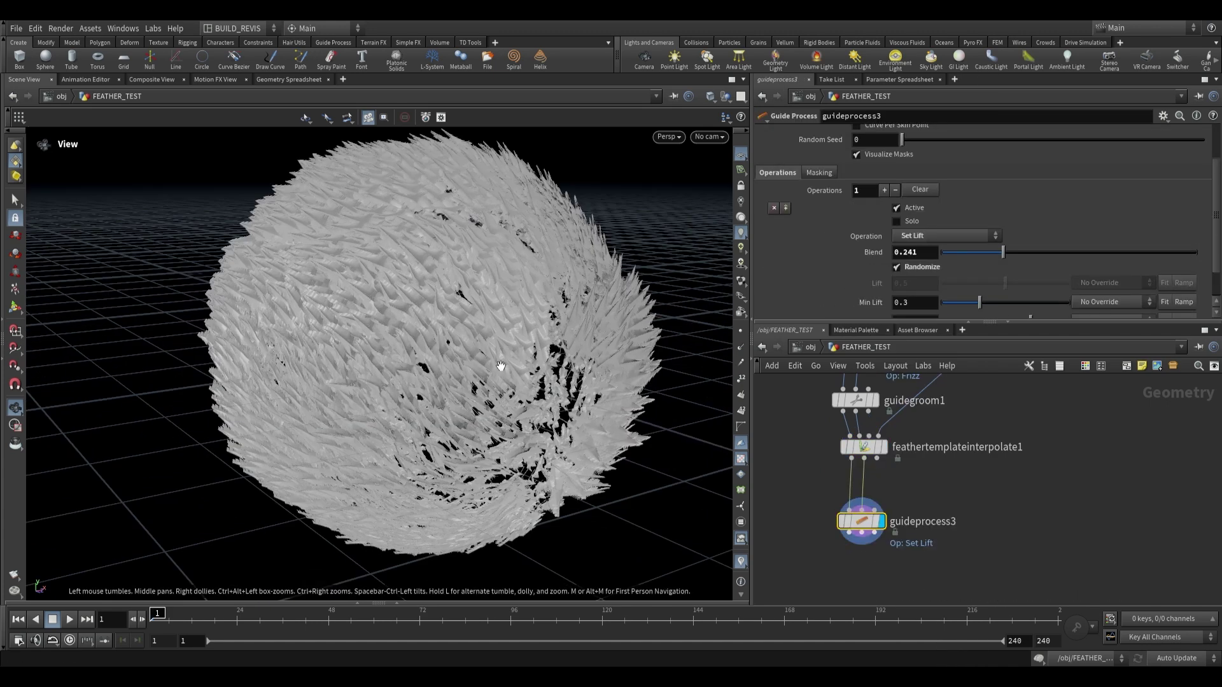
Insert a Feather Resample node between feathernoise1 and feathertemplateinterpolate1
middle_click_drag(981, 436, 929, 491)
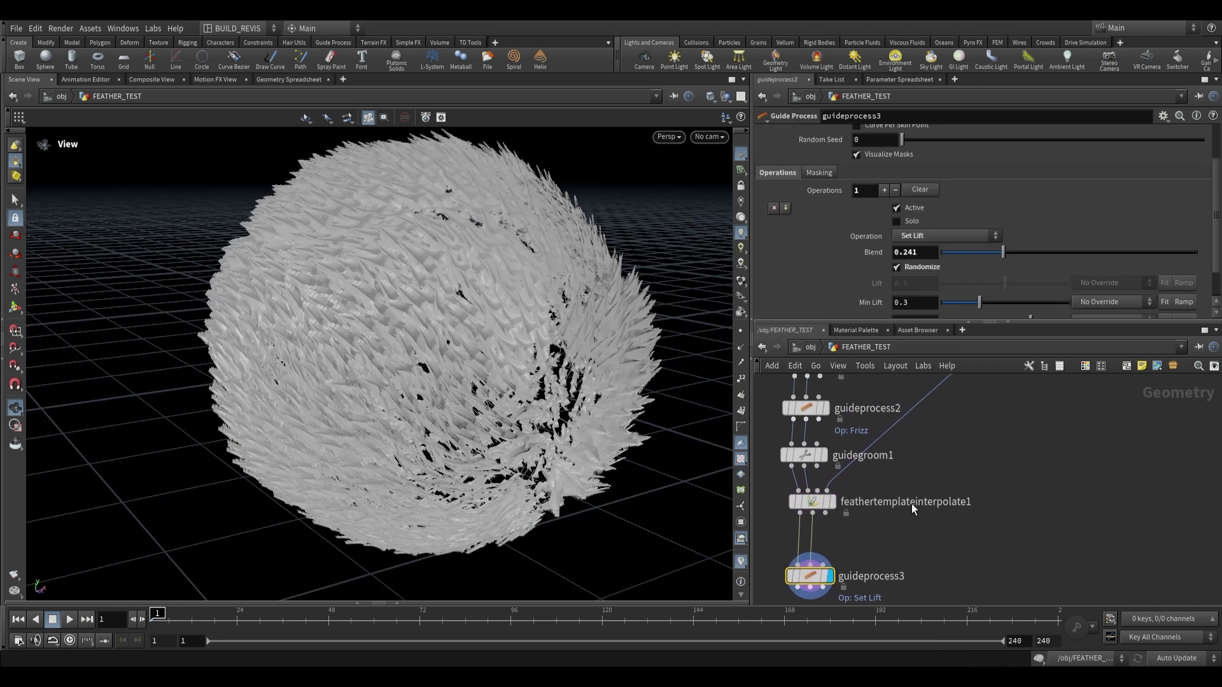
middle_click_drag(937, 434, 891, 514)
middle_click_drag(966, 448, 953, 486)
scroll(959, 485, "down", 2)
key("Tab")
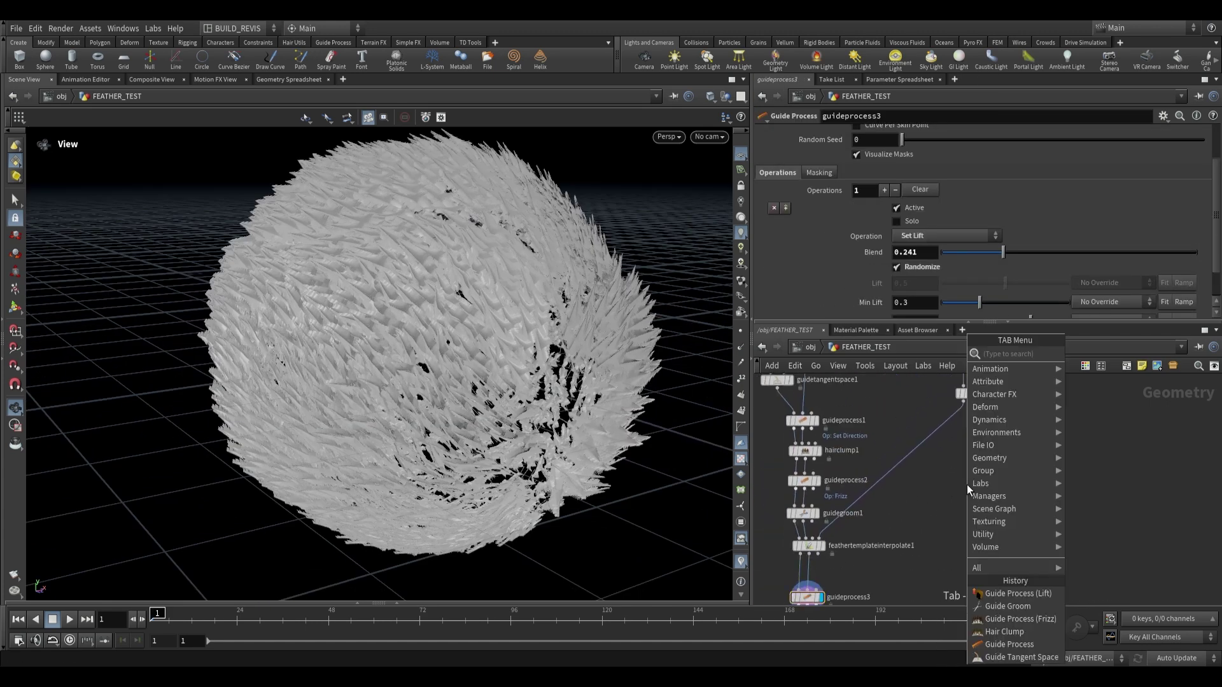
type("featherres")
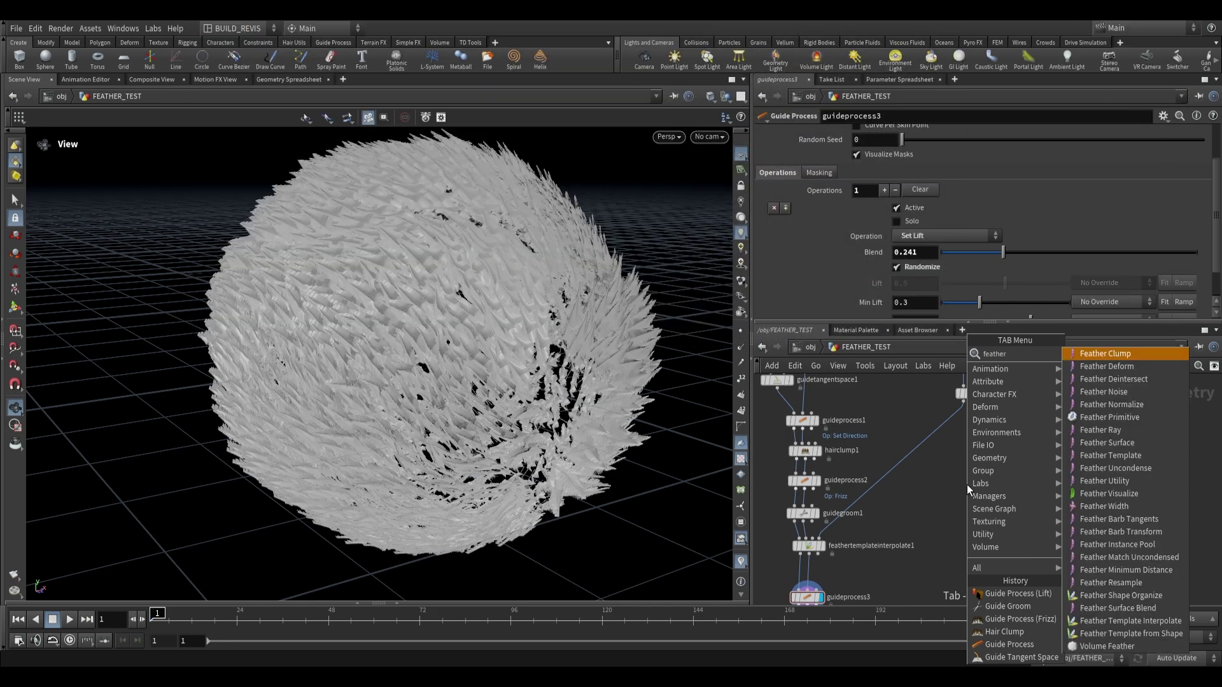
key("Return")
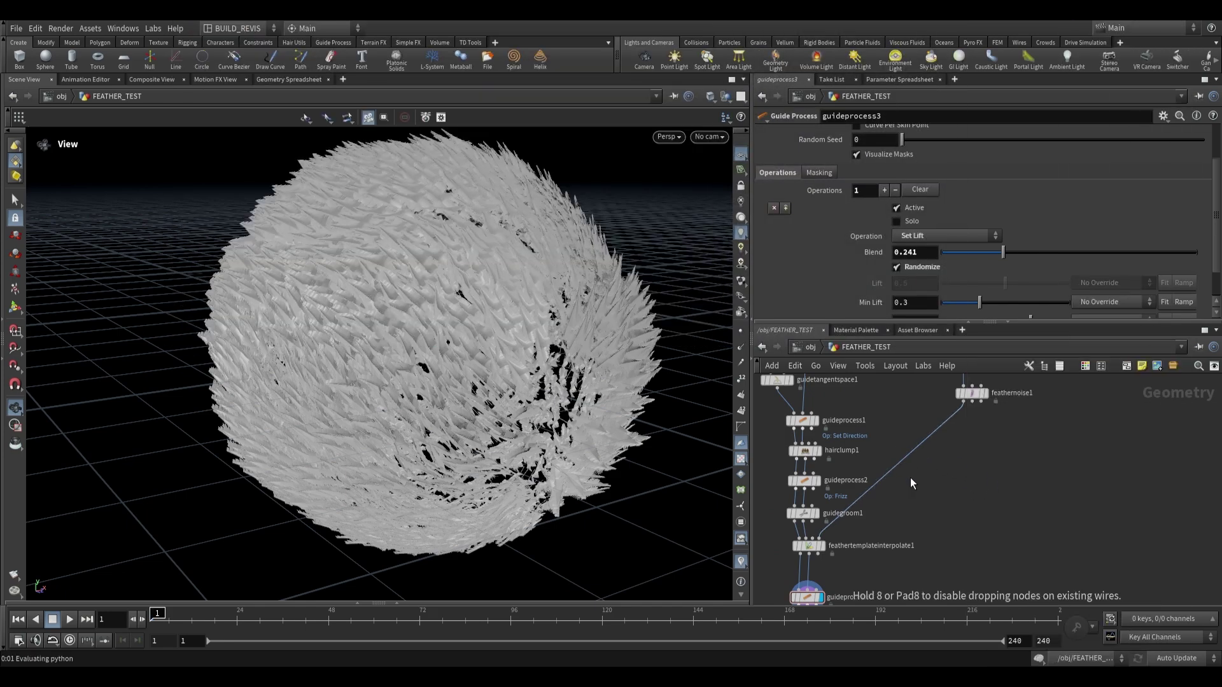
left_click(966, 468)
Enable Resample Shaft on featherresample1 and inspect the feathers on the sphere up close
left_click(856, 249)
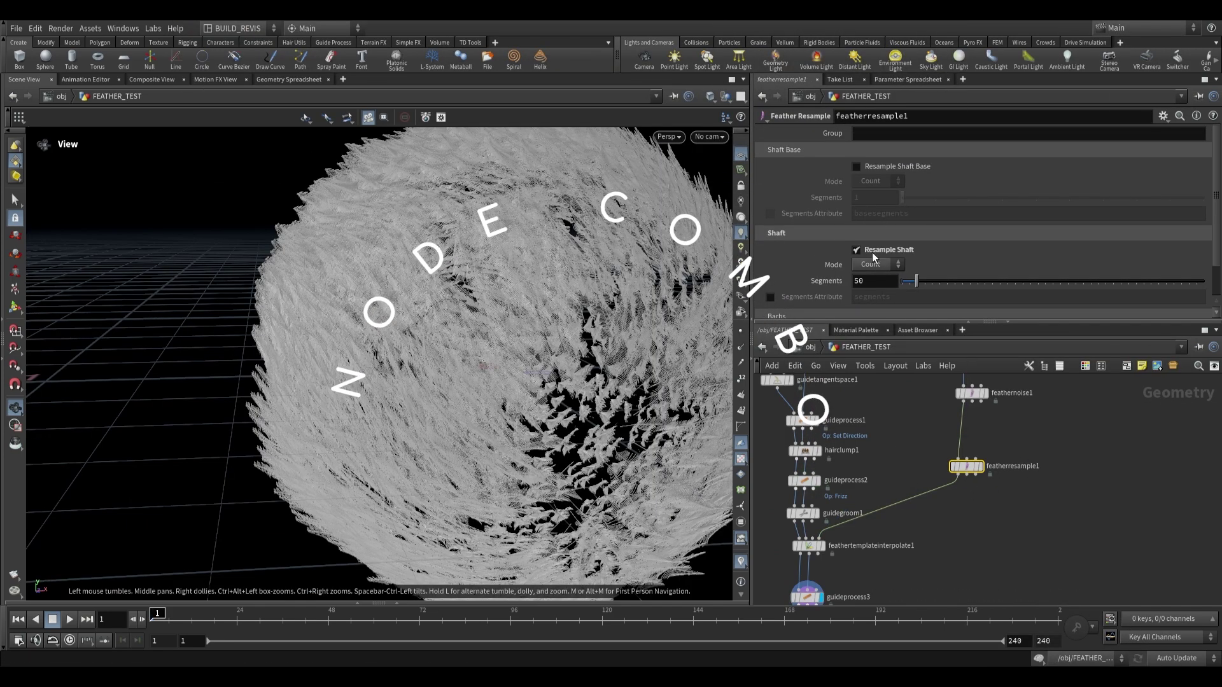
right_click_drag(450, 360, 499, 275)
left_click_drag(499, 276, 570, 293)
scroll(570, 293, "down", 10)
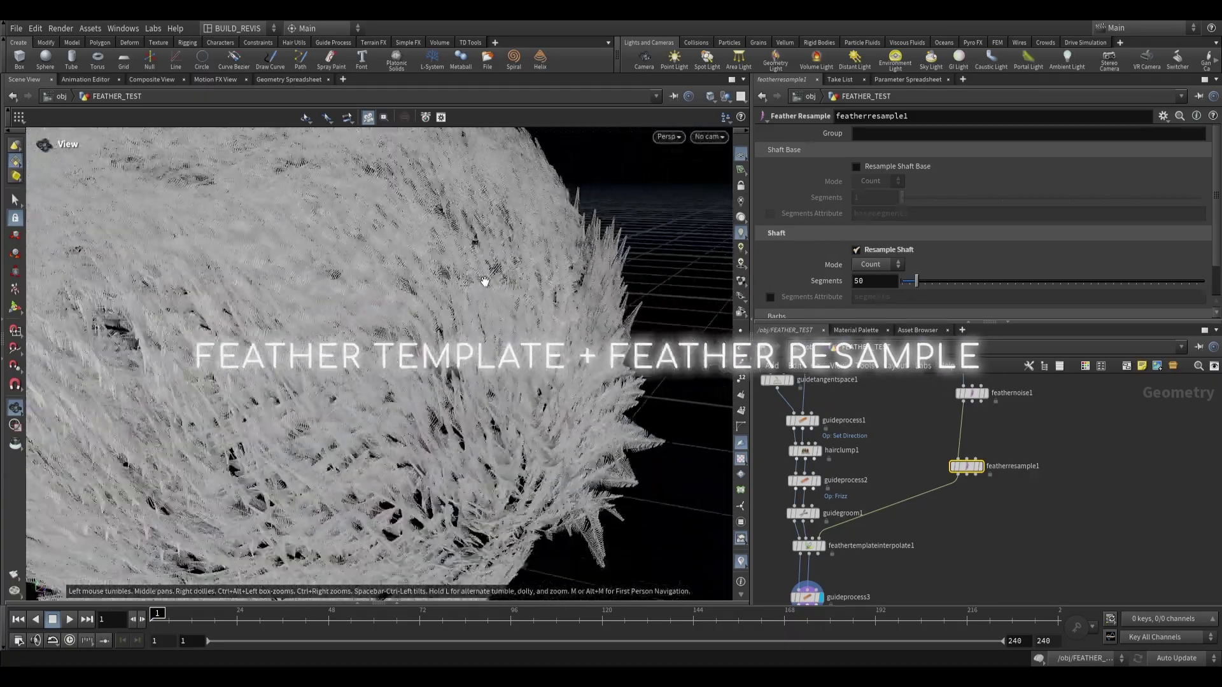
Display feathertemplateinterpolate1 and review its template and shaft resolution parameters
scroll(865, 490, "up", 3)
left_click(865, 490)
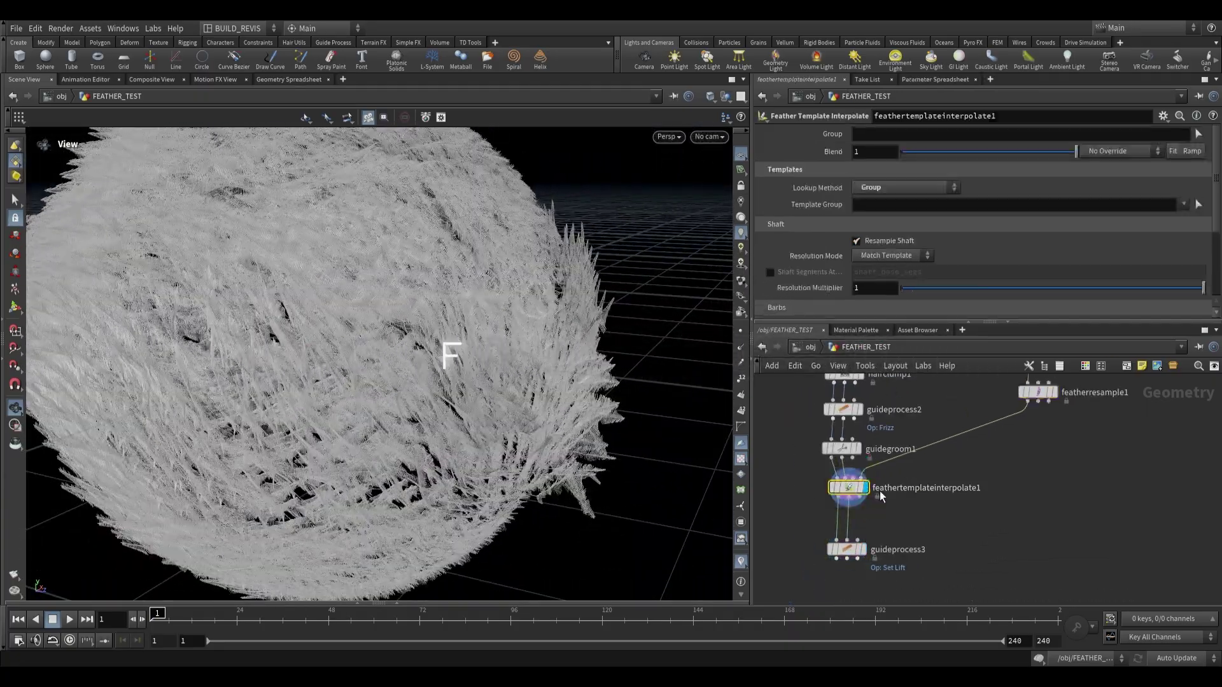
scroll(815, 159, "down", 3)
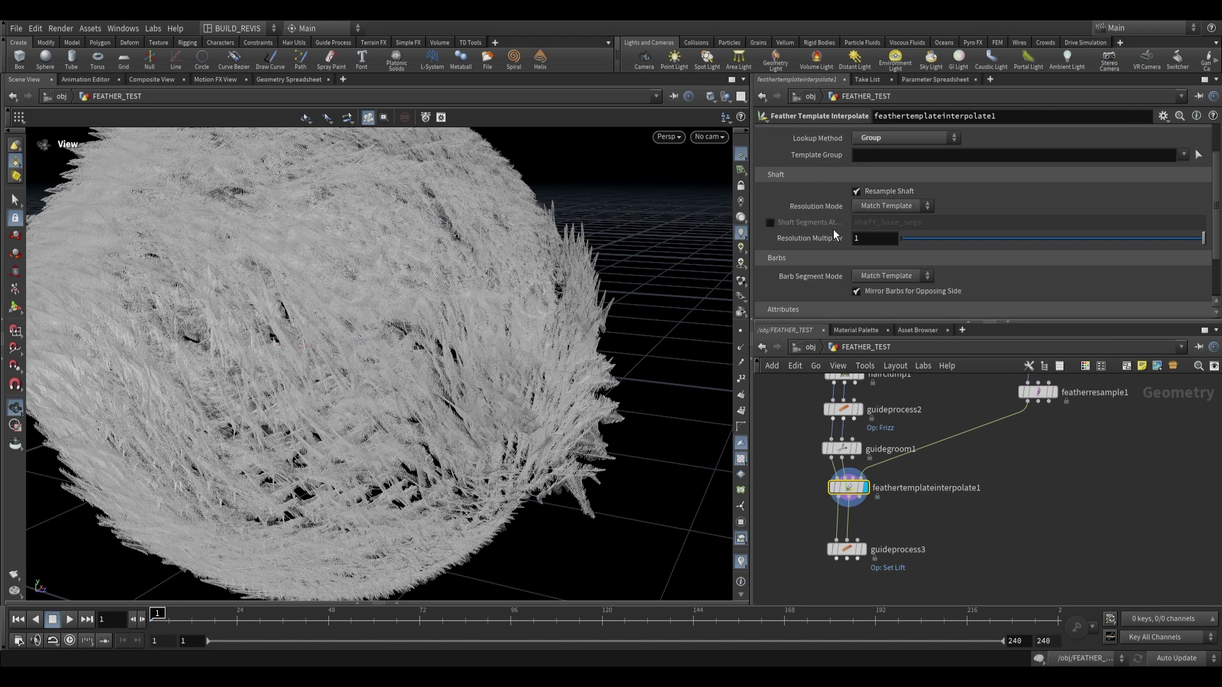
Try another shaft Resolution Multiplier on feathertemplateinterpolate1, check the feathers on the sphere, and set it back to 1
left_click(986, 212)
left_click_drag(1109, 238, 1203, 246)
key("Return")
left_click_drag(482, 301, 375, 293)
key("BackSpace")
type("1")
key("Return")
left_click_drag(534, 284, 668, 261)
scroll(808, 223, "up", 2)
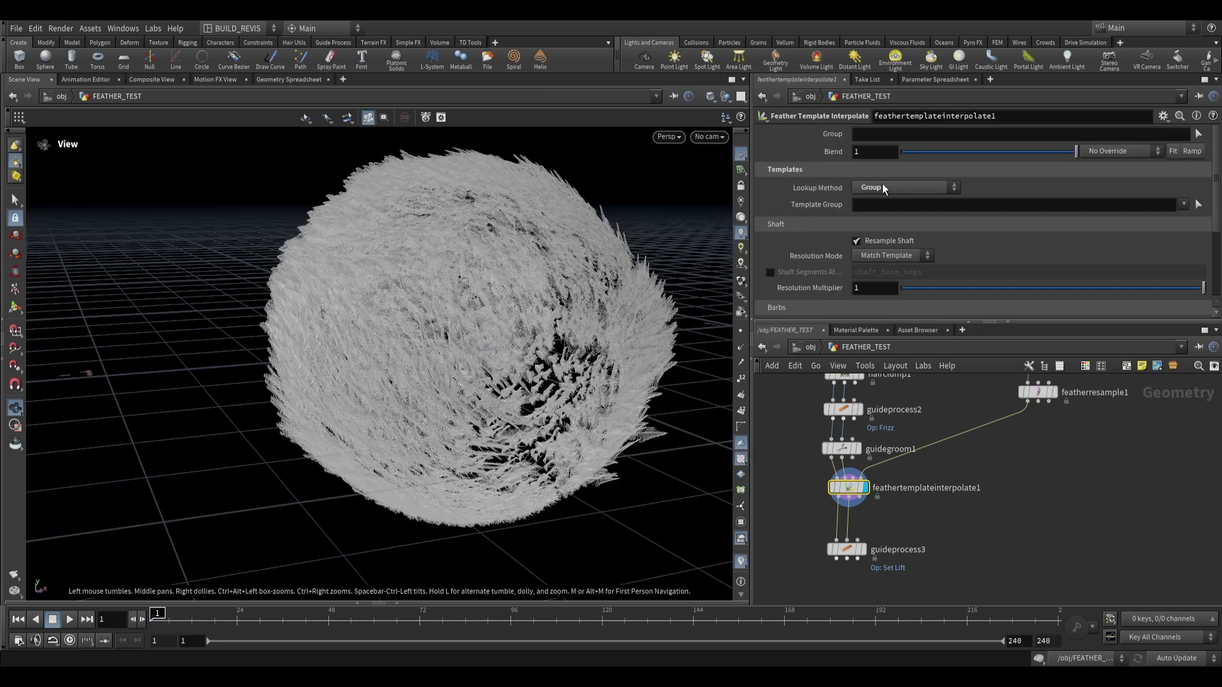
Duplicate the whole feather template branch, from the two curves down to featherresample1, beside the original
middle_click_drag(1017, 433, 1056, 490)
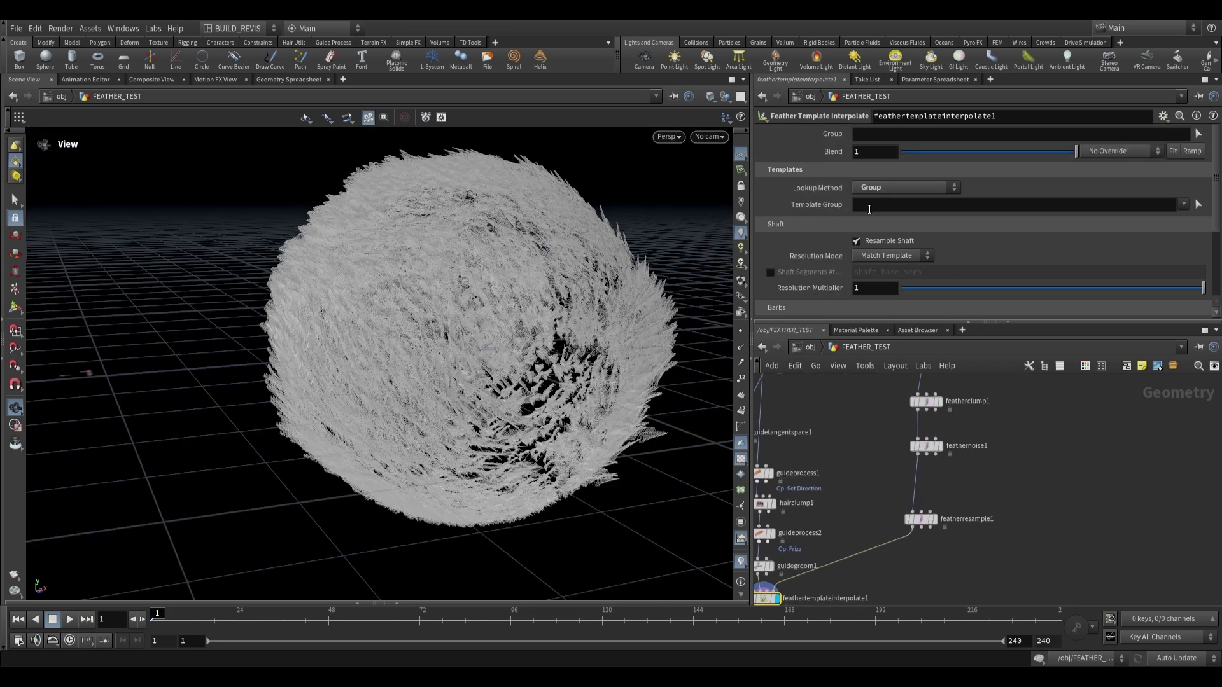
middle_click_drag(1002, 433, 938, 491)
scroll(938, 491, "down", 4)
left_click_drag(978, 562, 869, 404)
scroll(925, 464, "up", 2)
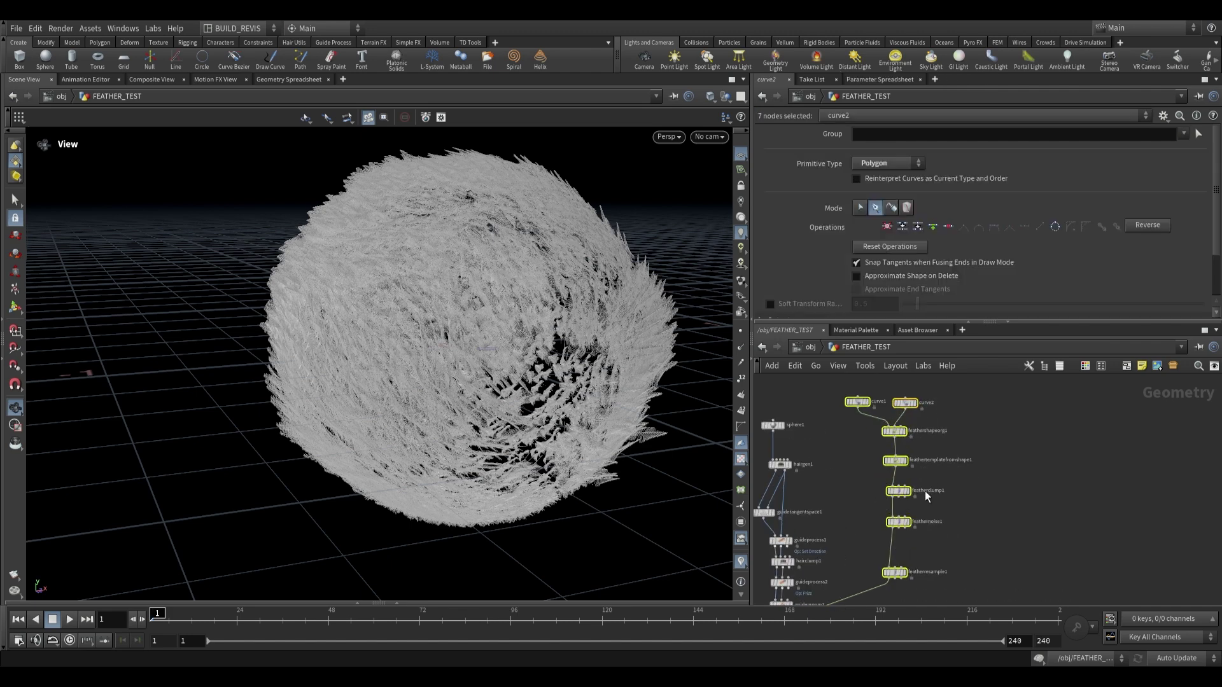
left_click_drag(965, 490, 1056, 519, "alt")
Display curve4 in the duplicated branch and activate its viewport handles for reshaping the second feather
left_click(846, 536)
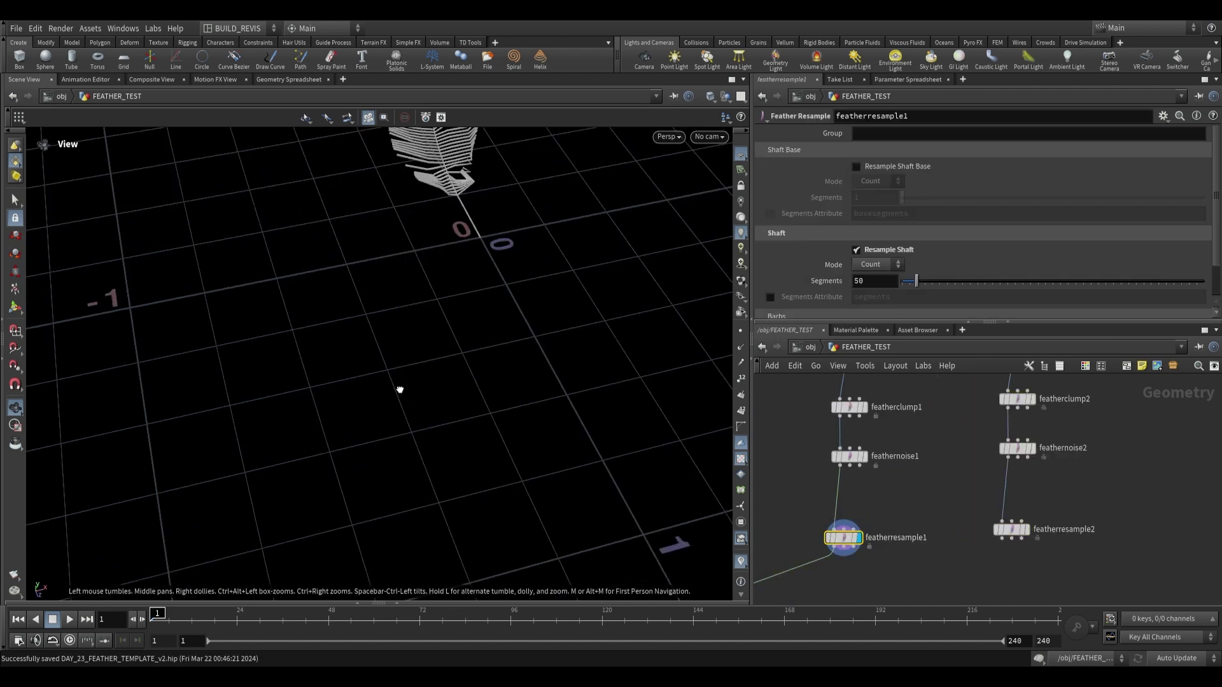
left_click_drag(400, 389, 453, 259)
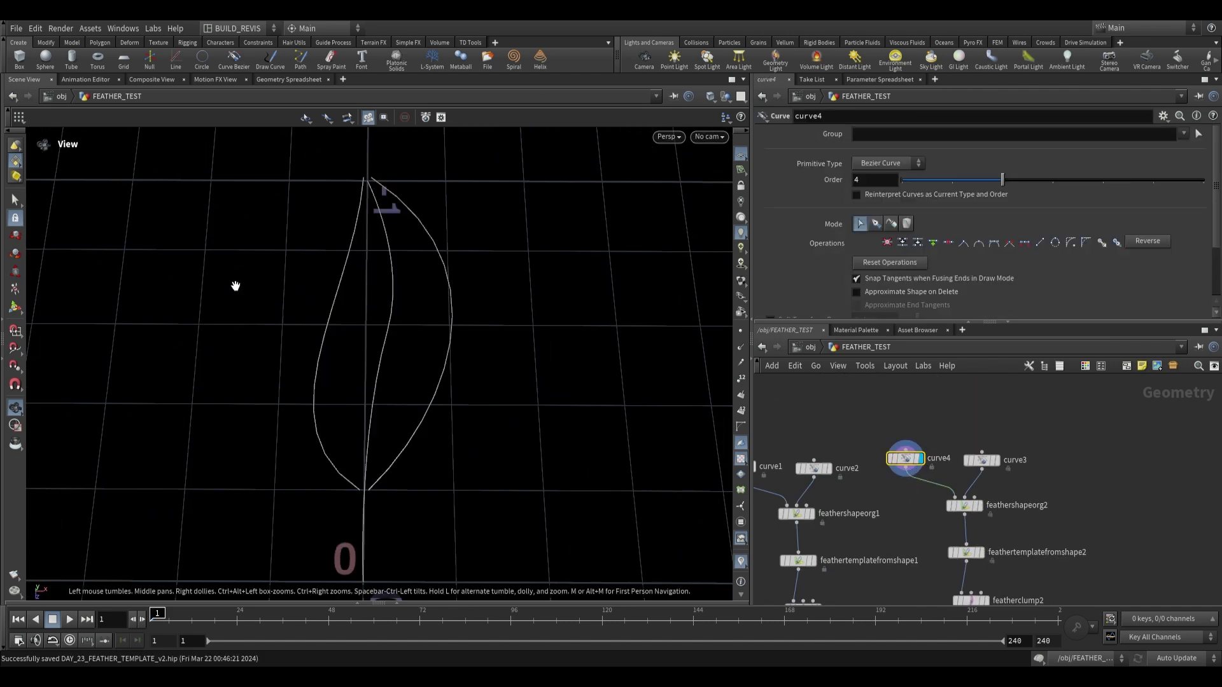
left_click(18, 313)
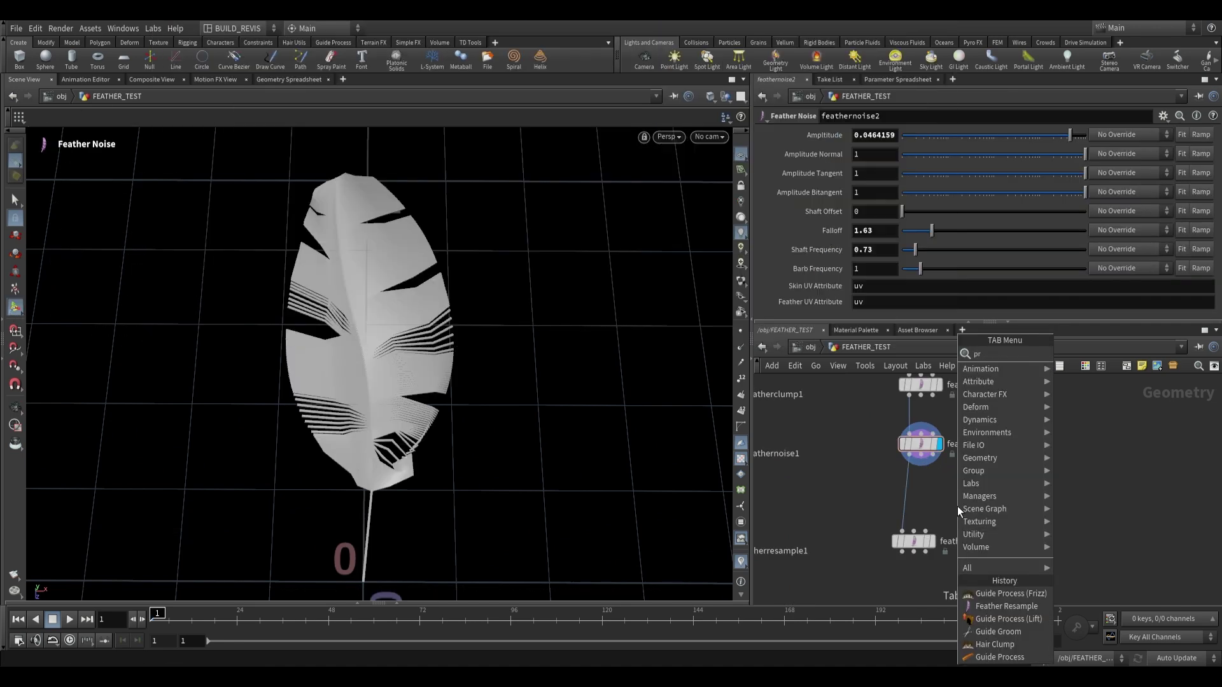
Insert a Guide Process node with the Frizz operation between feathernoise2 and featherresample2
type("proces")
key("Return")
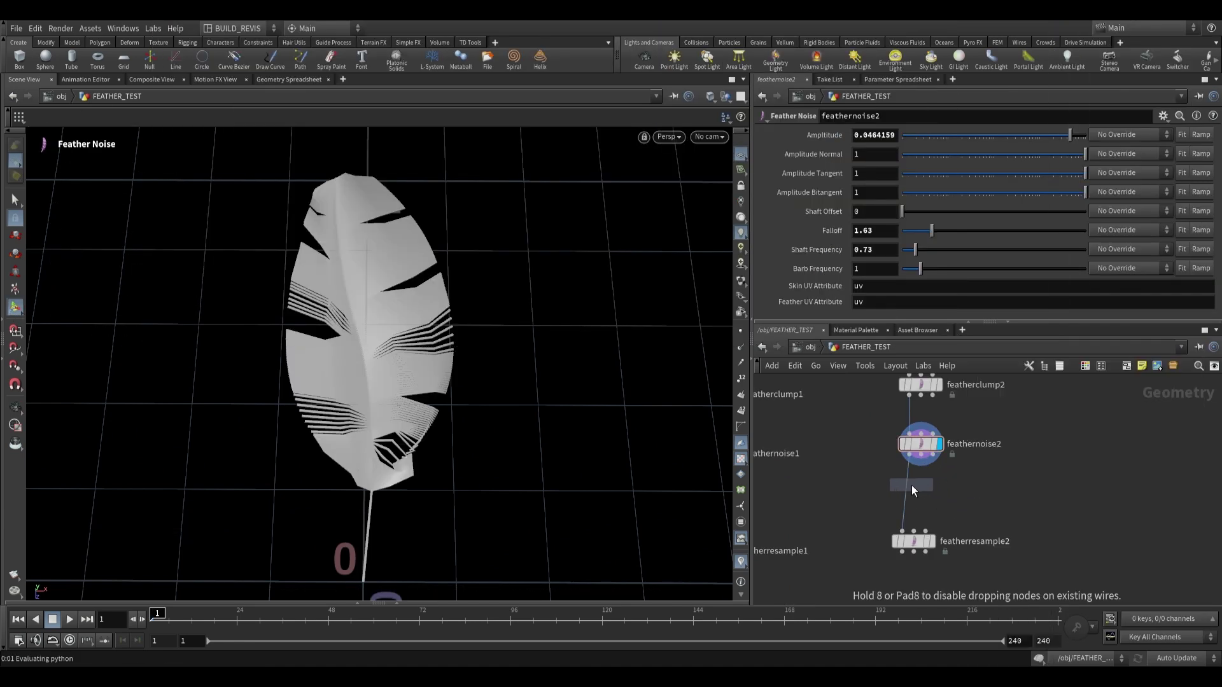
left_click(911, 485)
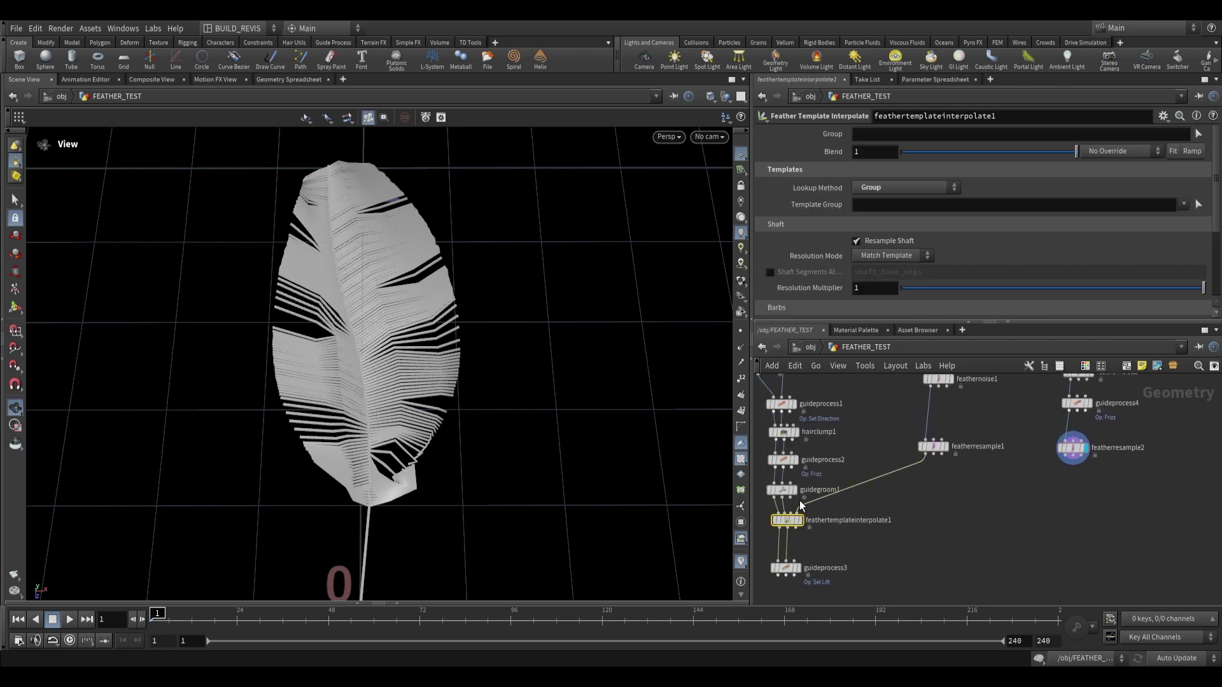
Compare the name attribute of featherresample1 and featherresample2 in the Geometry Spreadsheet, and return to the Scene View
middle_click_drag(931, 518, 910, 517)
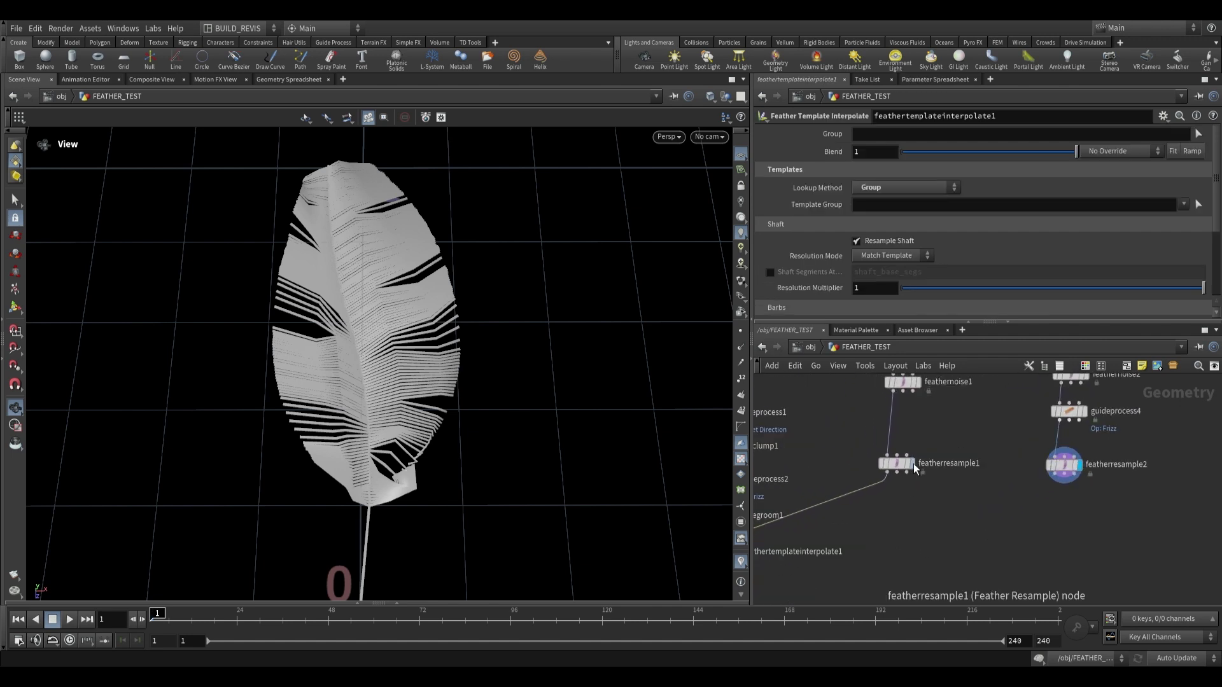
left_click(914, 467)
scroll(960, 429, "down", 2)
middle_click(888, 528)
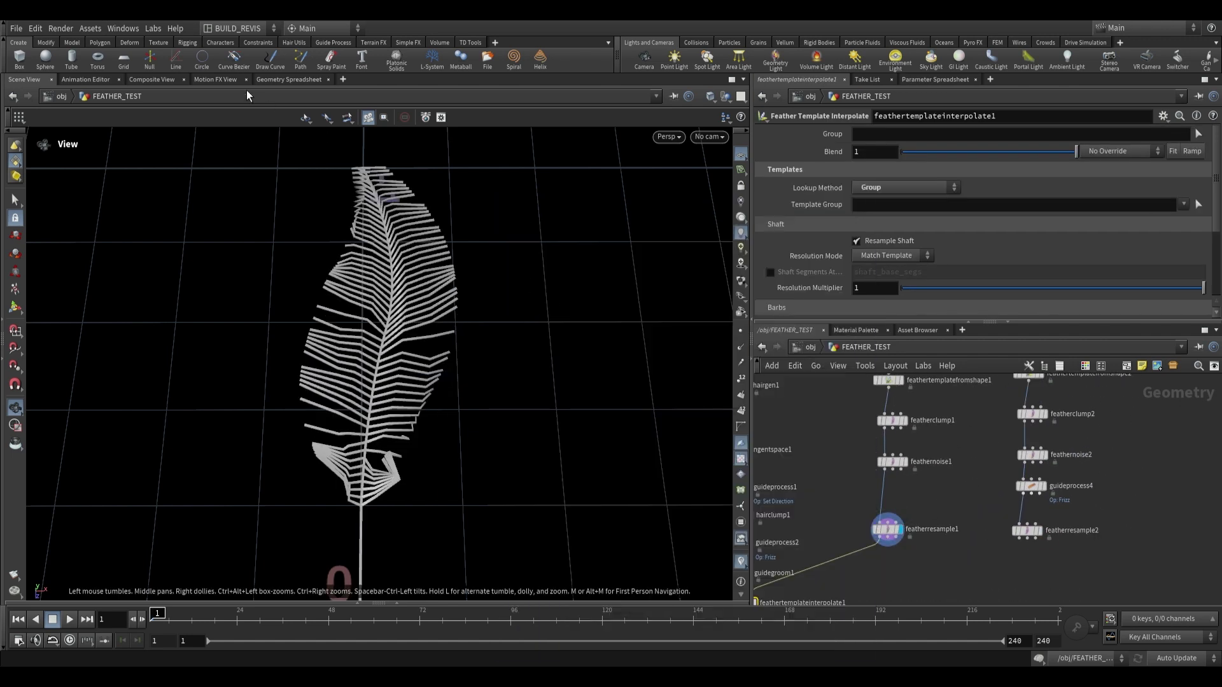
left_click(288, 79)
left_click(222, 115)
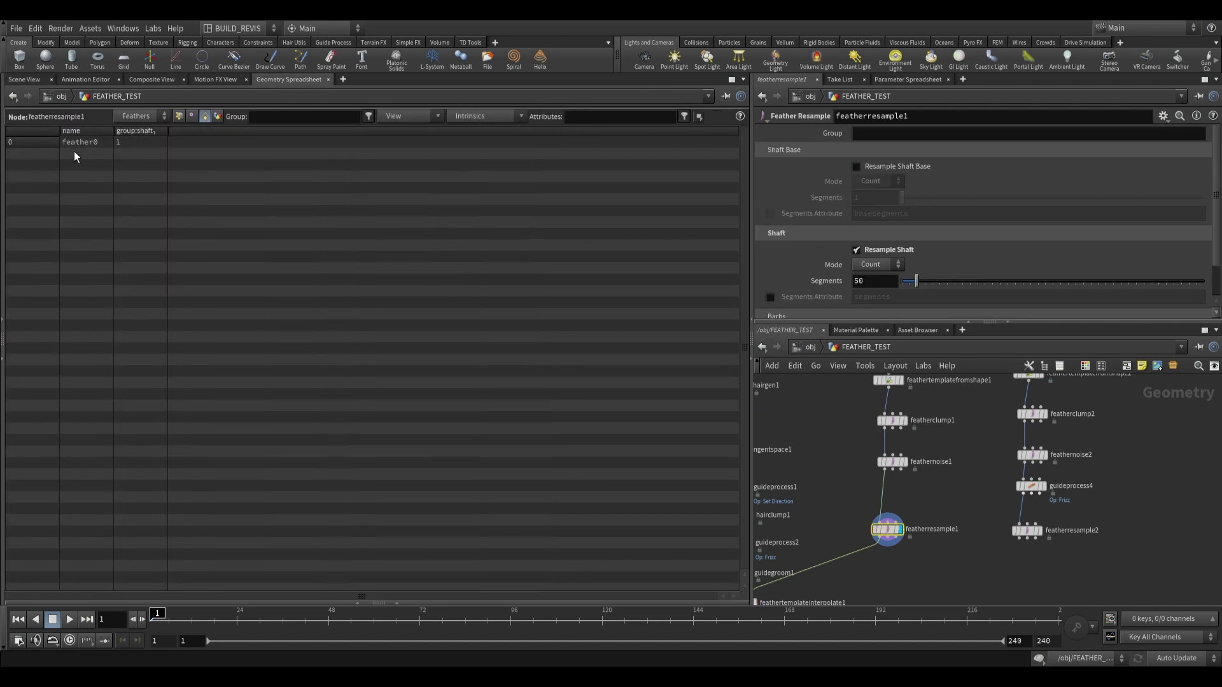
left_click(1036, 531)
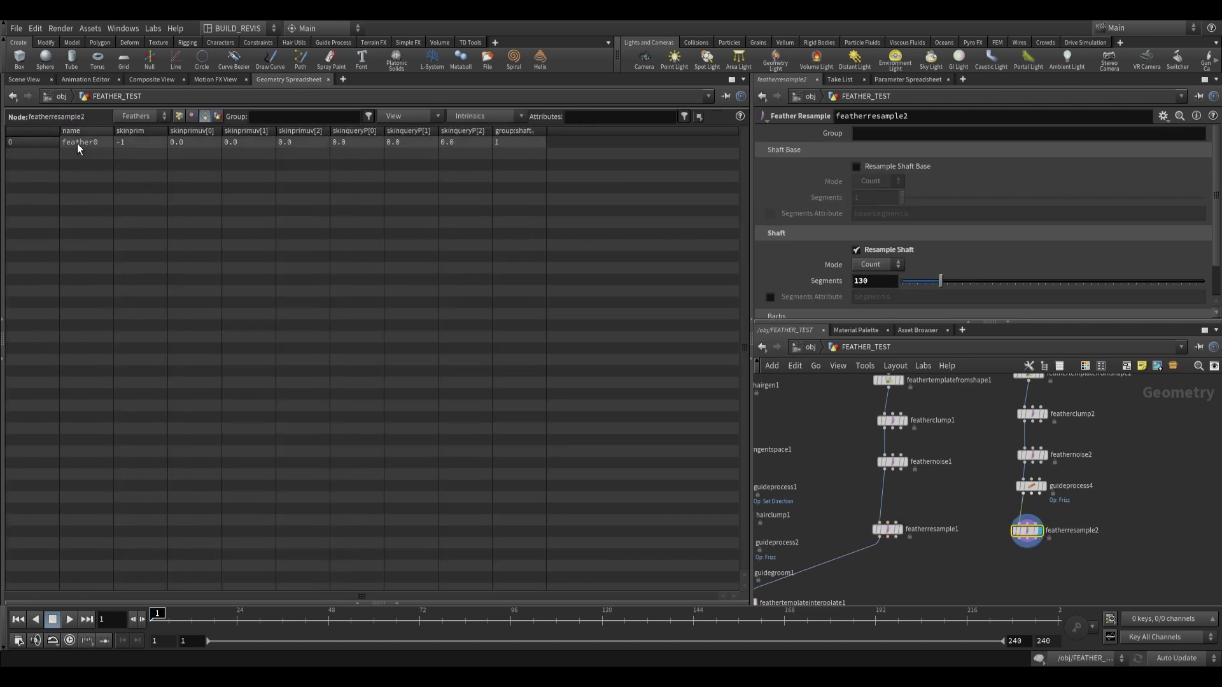
left_click(24, 79)
Wire a Name node below featherresample1, display it and set its Name to feather0
scroll(1090, 425, "down", 2)
middle_click_drag(1089, 425, 1022, 495)
scroll(905, 420, "up", 3)
left_click(866, 450)
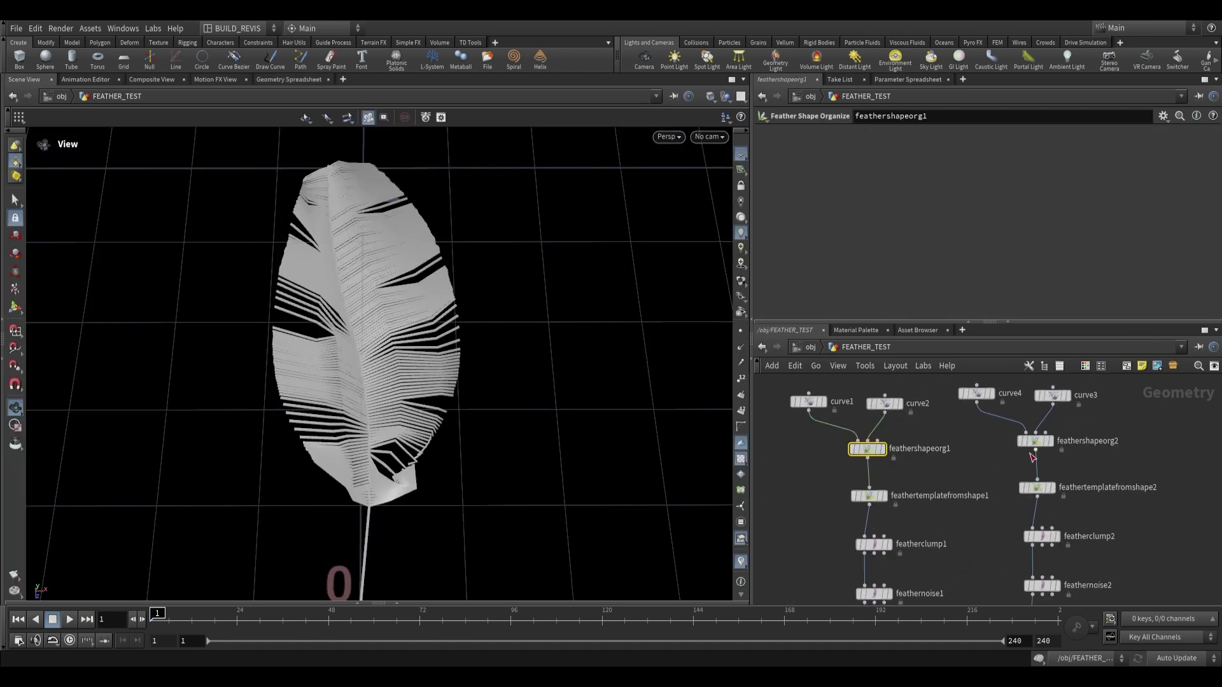
scroll(980, 465, "down", 3)
scroll(935, 490, "up", 3)
key("Tab")
type("name")
key("Return")
left_click(887, 502)
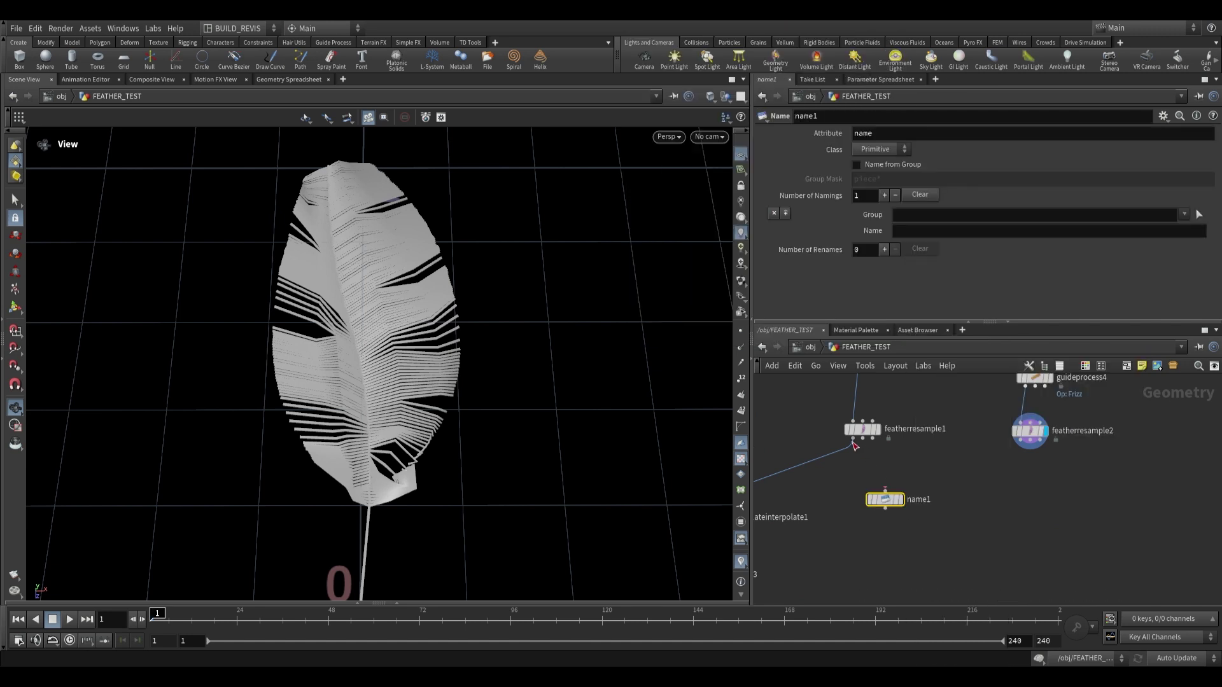
left_click_drag(853, 440, 867, 496)
left_click(902, 511)
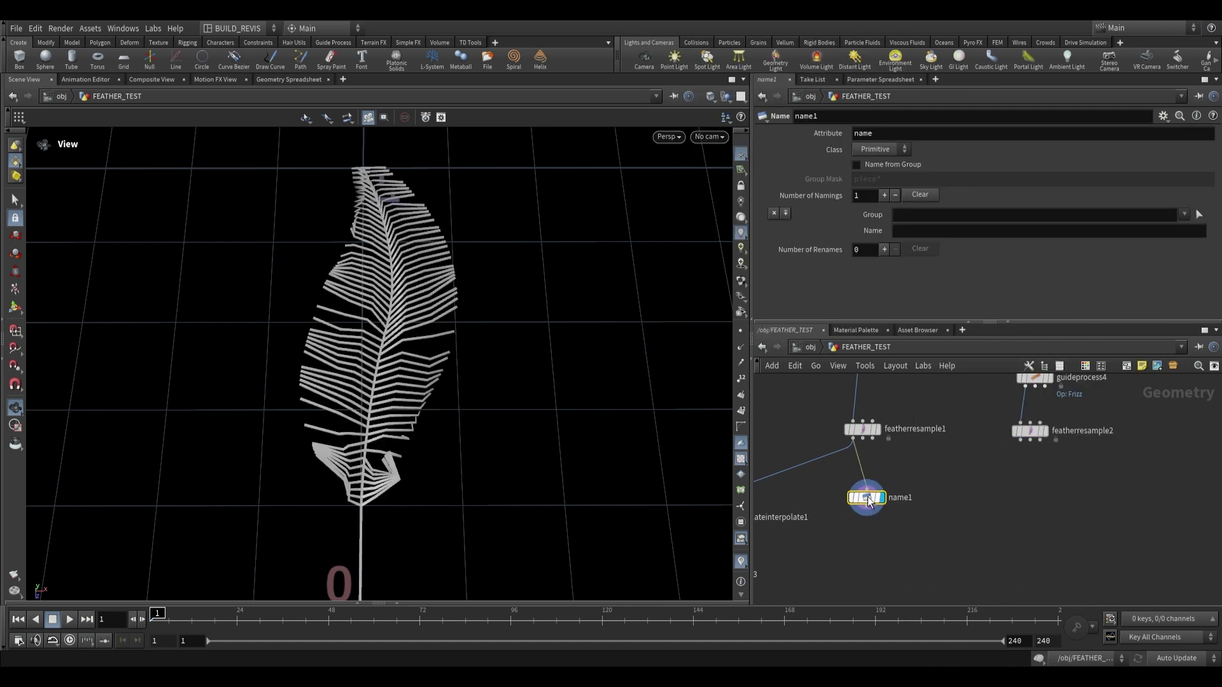
left_click(928, 233)
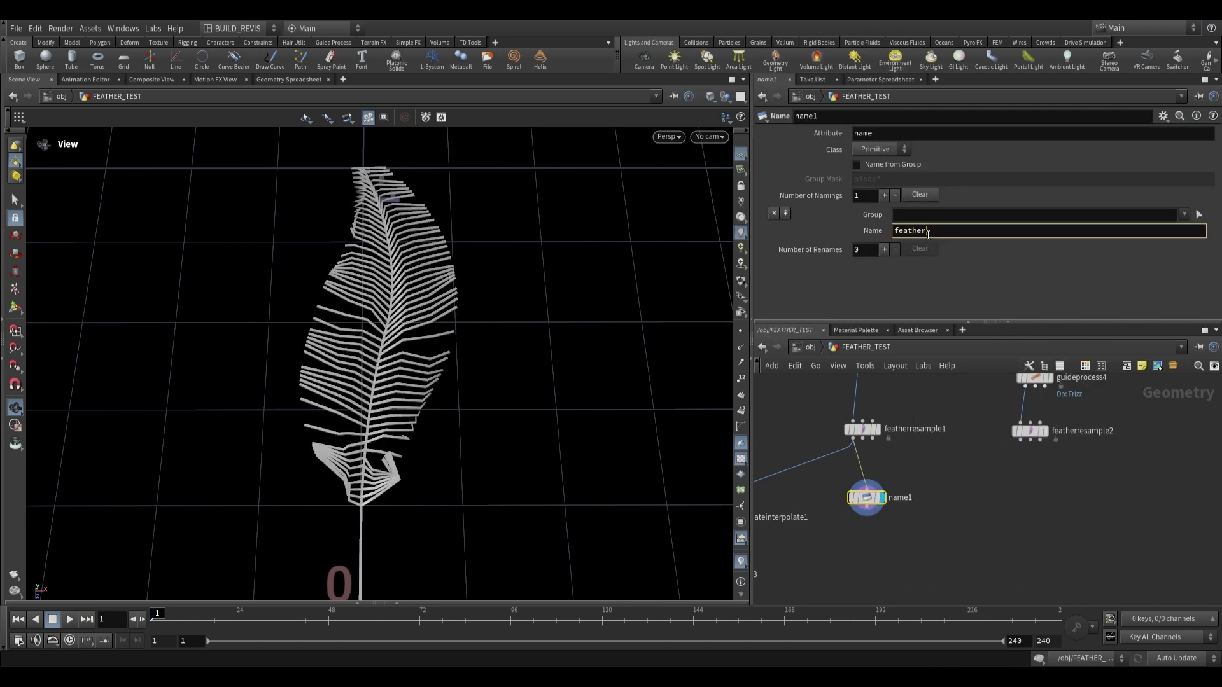
Duplicate the Name node, wire the copy below featherresample2, display it and set its Name to feather1
left_click_drag(866, 497, 1041, 509, "alt")
left_click(1030, 439)
left_click(1041, 501)
left_click(1056, 509)
type("1")
Merge name1 and name2, and connect the merge to the template input of feathertemplateinterpolate1
key("Tab")
type("merge")
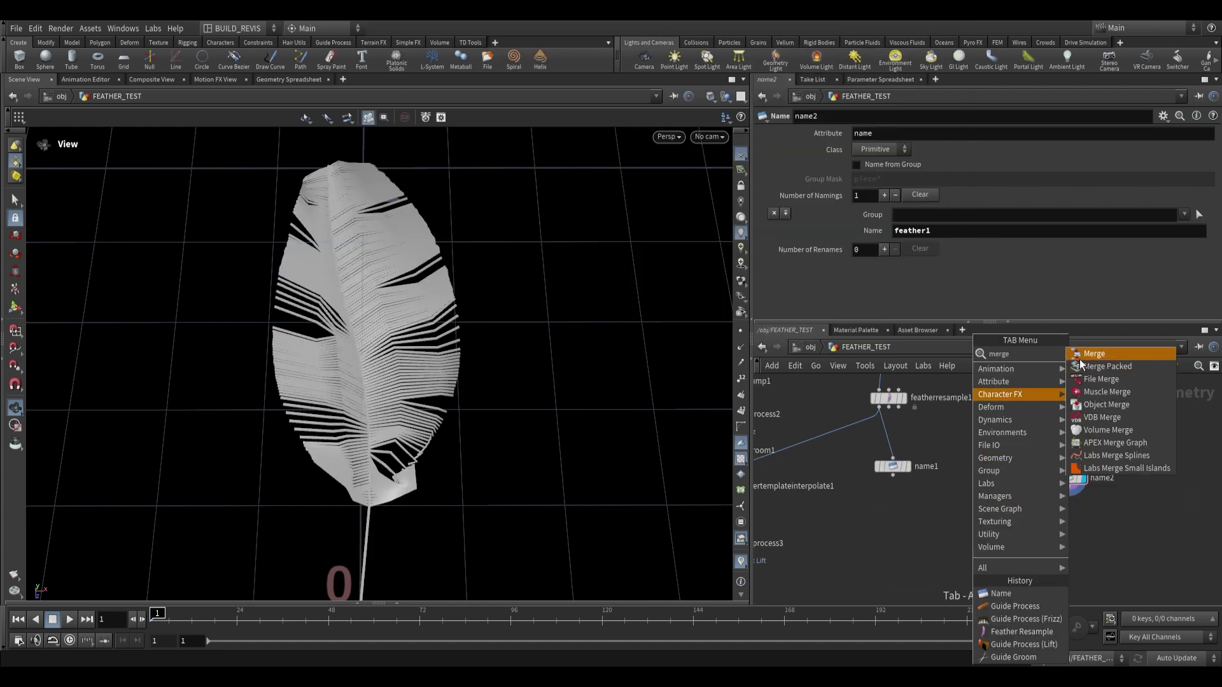
left_click(1092, 353)
left_click(1006, 539)
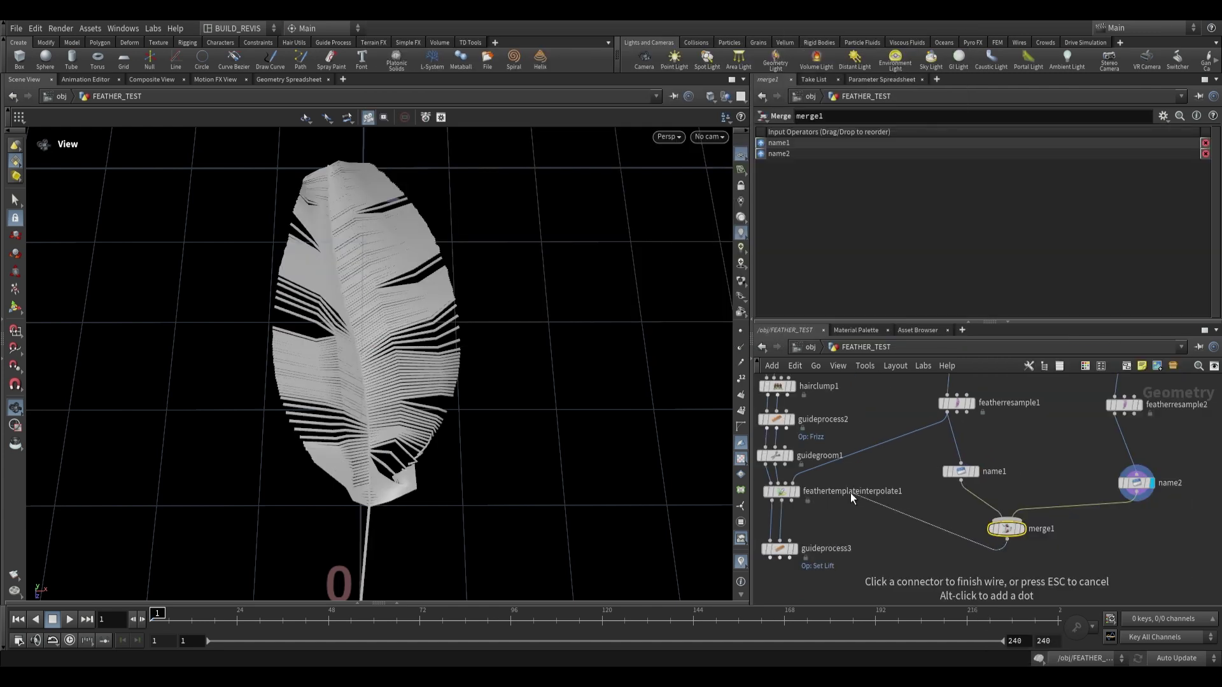
left_click(793, 485)
left_click(795, 491)
Display feathertemplateinterpolate1 and set its Lookup Method to Match by Name Attribute
middle_click_drag(853, 526, 969, 462)
left_click(968, 427)
left_click_drag(860, 532, 888, 508)
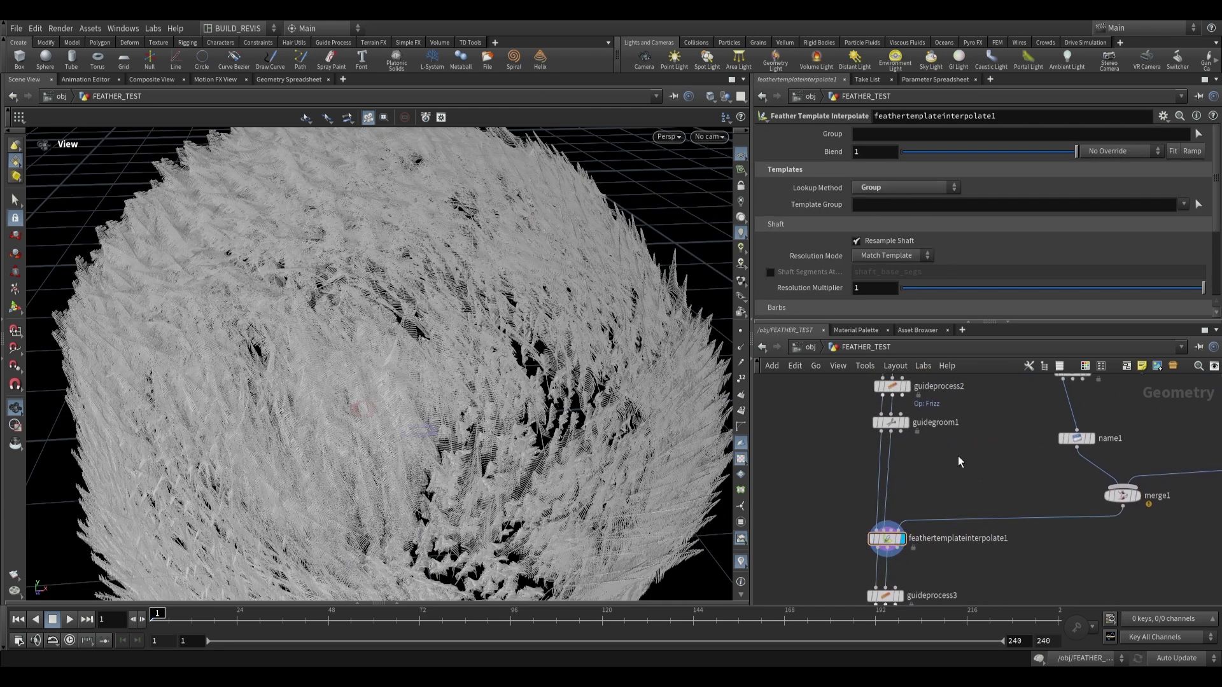
key("Tab")
key("Escape")
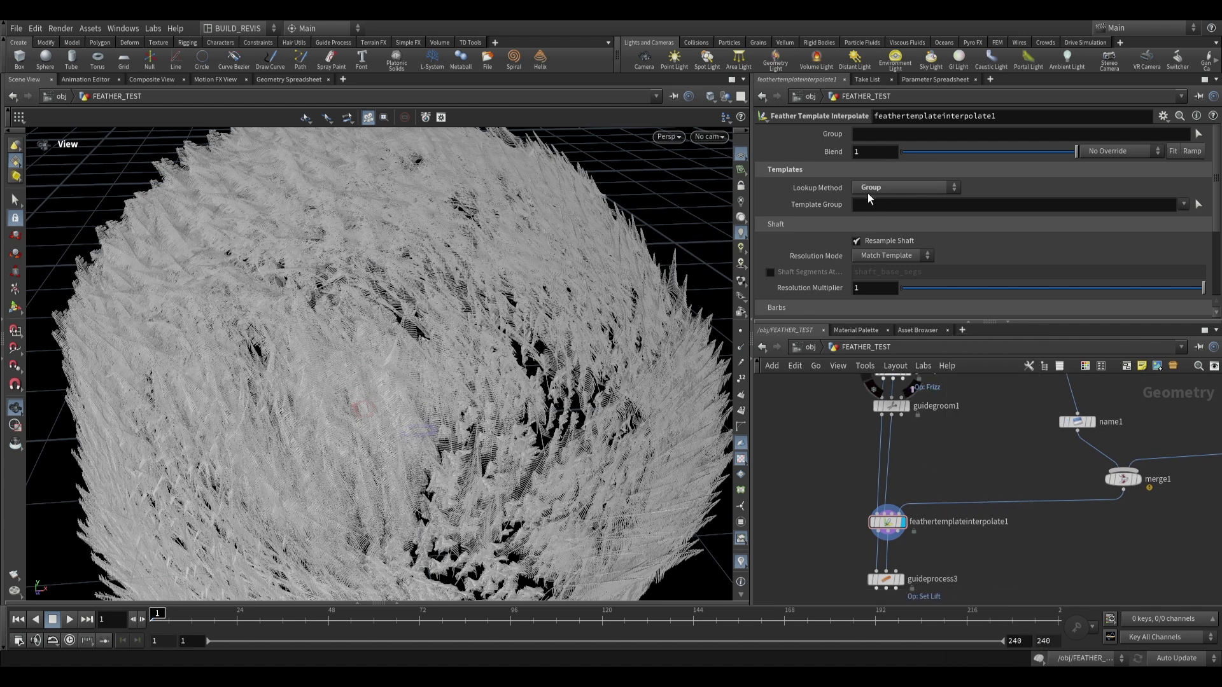
left_click(881, 188)
left_click(880, 214)
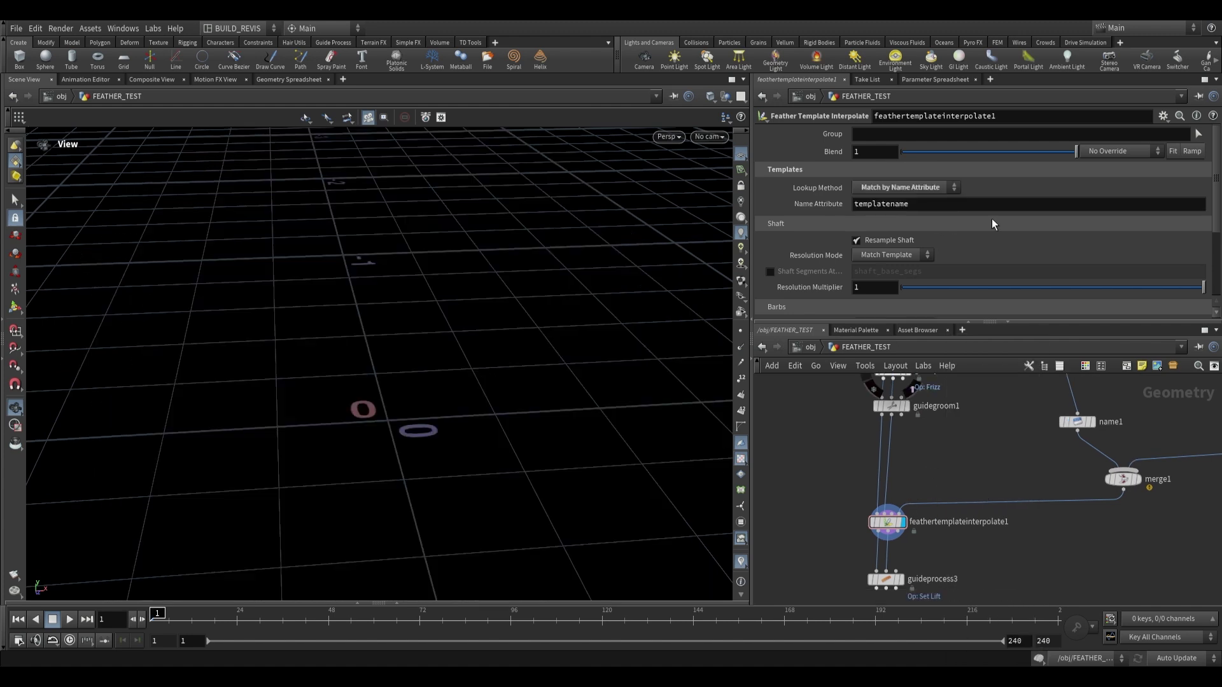
Check name1's name value and insert an Attribute Wrangle between guidegroom1 and the first input of feathertemplateinterpolate1
double_click(939, 204)
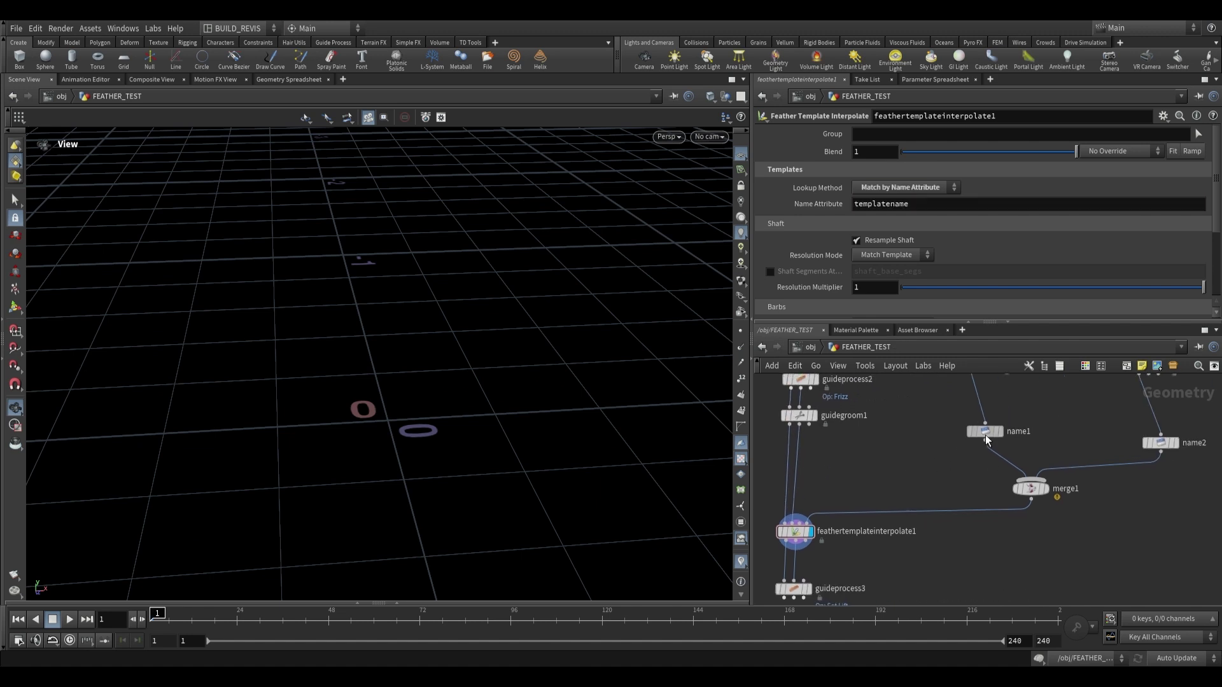
left_click(985, 434)
middle_click_drag(994, 433, 1167, 383)
scroll(949, 471, "up", 2)
key("Tab")
type("aw")
left_click(1067, 357)
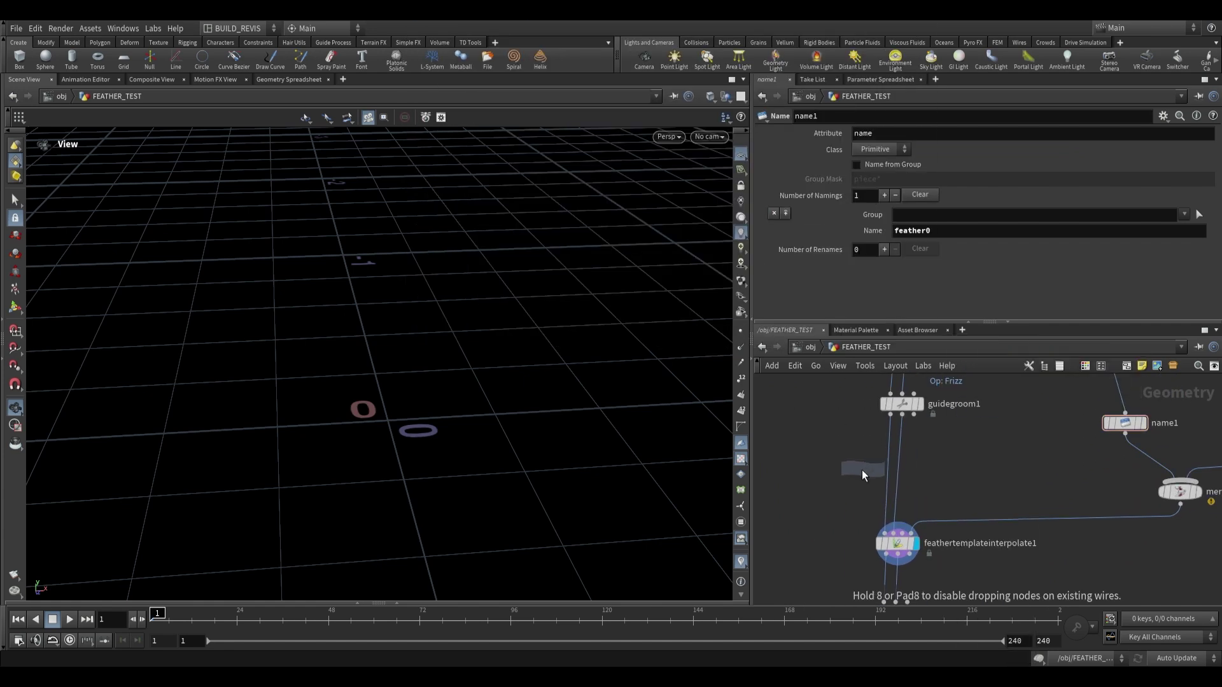
left_click(884, 474)
Write s@templatename = "feather1"; in the wrangle running over Primitives, and inspect the feathers on the sphere
left_click(860, 241)
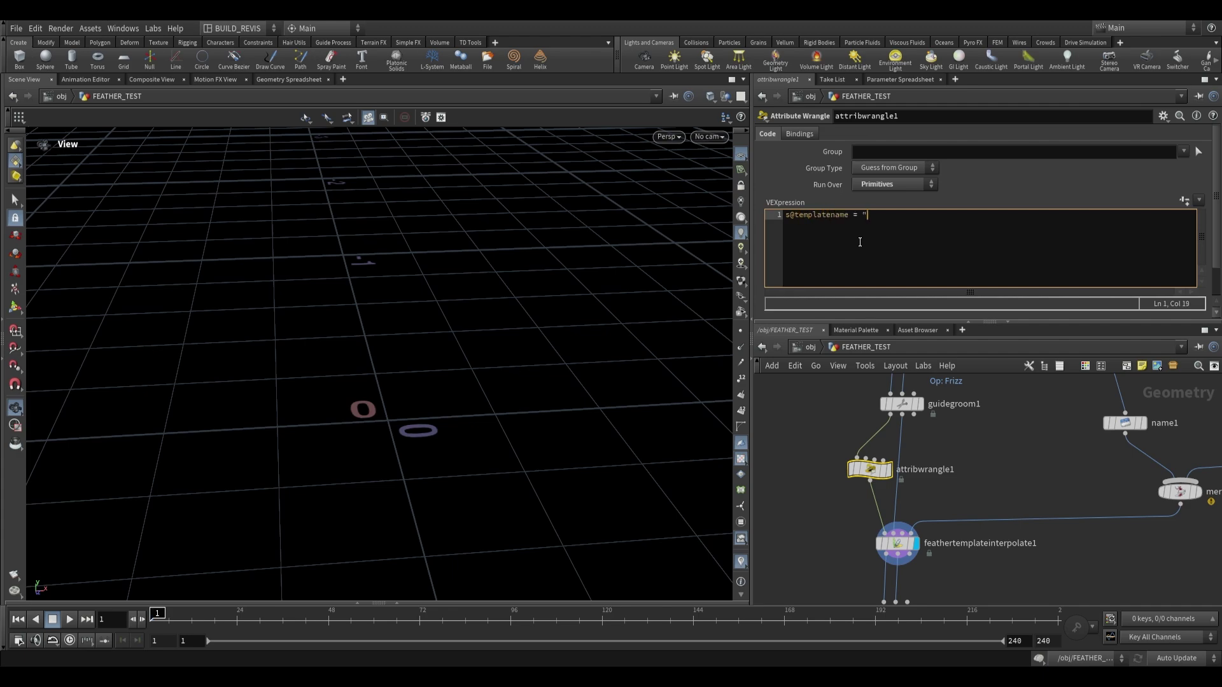
type("\";")
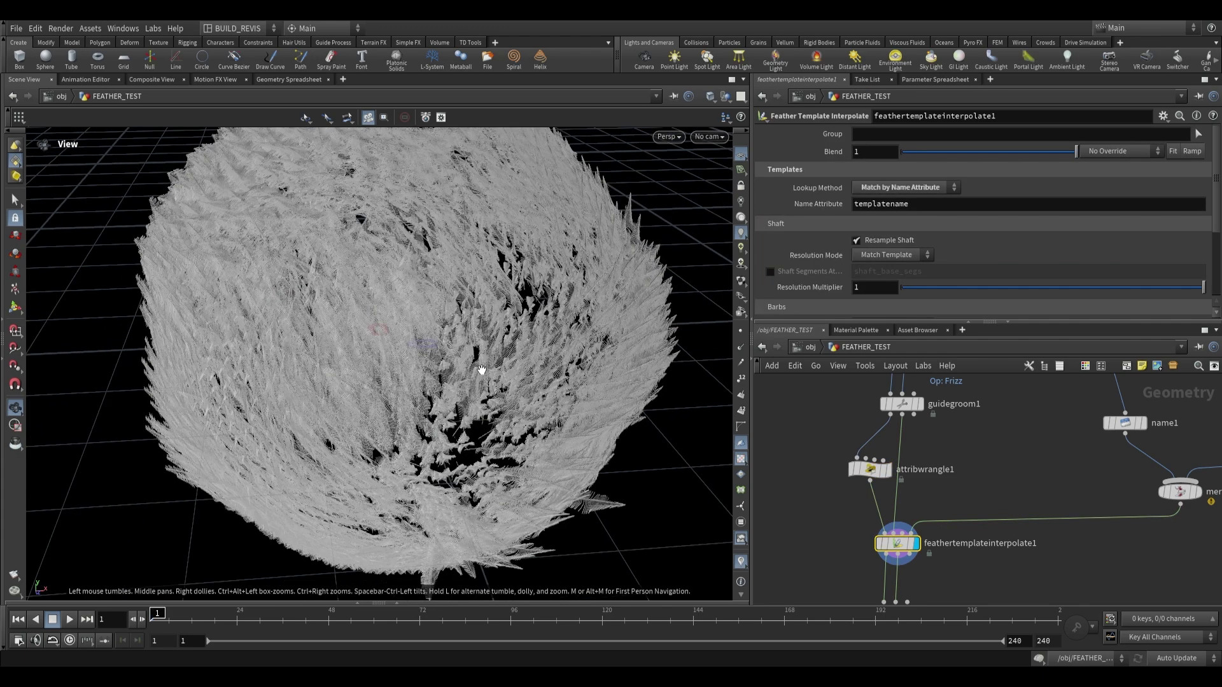
left_click(900, 217)
left_click(983, 190)
left_click_drag(481, 339, 439, 326)
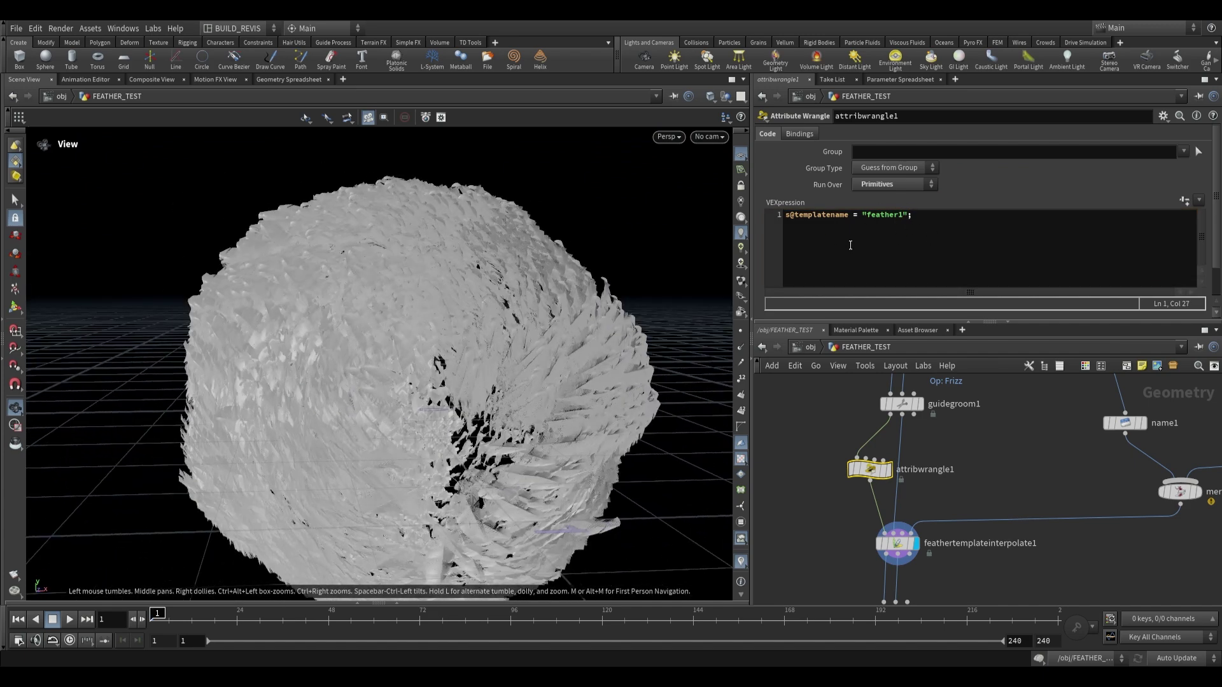
left_click(784, 213)
key("Return")
key("Up")
type("if(rand(@")
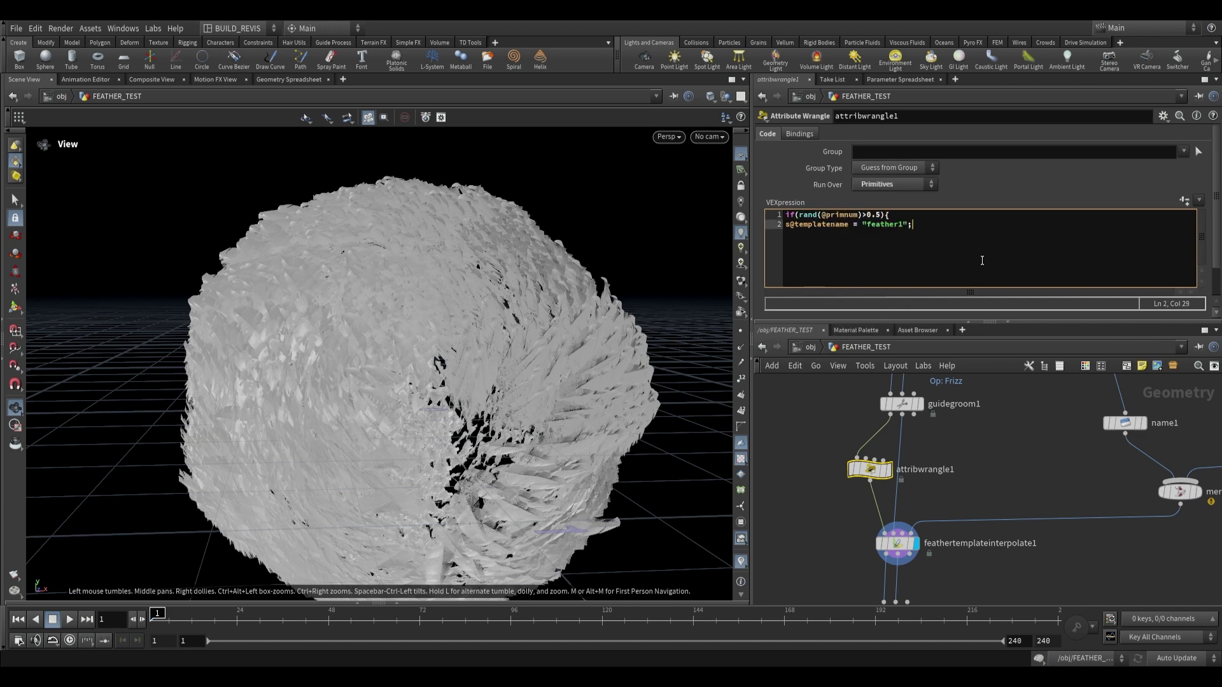
key("ctrl+v")
left_click(921, 244)
key("BackSpace")
type("0")
left_click(790, 234)
type("else")
Display guideprocess3 and inspect the mix of both feather types on the sphere
middle_click_drag(902, 492, 889, 466)
mouse_move(439, 452)
left_mouse_down()
mouse_move(389, 424)
mouse_move(384, 455)
mouse_move(486, 365)
mouse_move(573, 331)
mouse_move(457, 315)
mouse_move(439, 439)
left_mouse_up()
middle_click_drag(990, 543, 987, 464)
scroll(990, 464, "down", 1)
left_click(914, 502)
right_click_drag(567, 357, 448, 395)
left_click_drag(447, 395, 450, 401)
scroll(450, 401, "up", 2)
middle_click_drag(450, 401, 489, 323)
left_click_drag(488, 323, 471, 408)
middle_click_drag(916, 556, 914, 538)
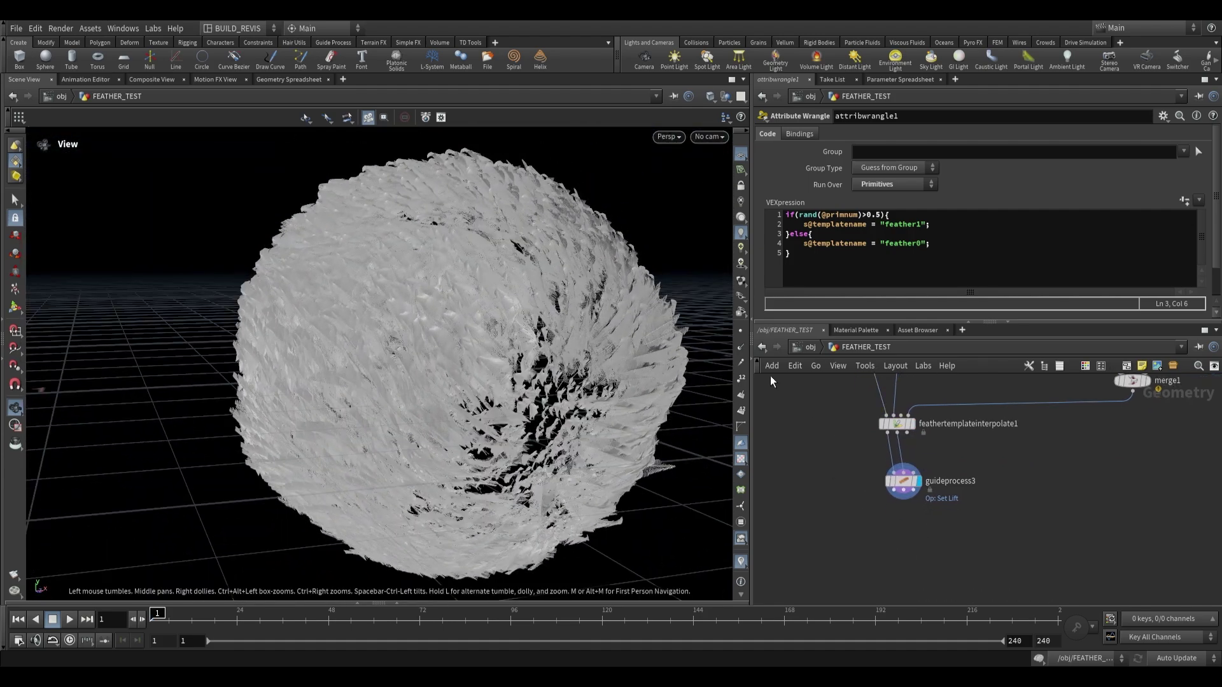
left_click(741, 330)
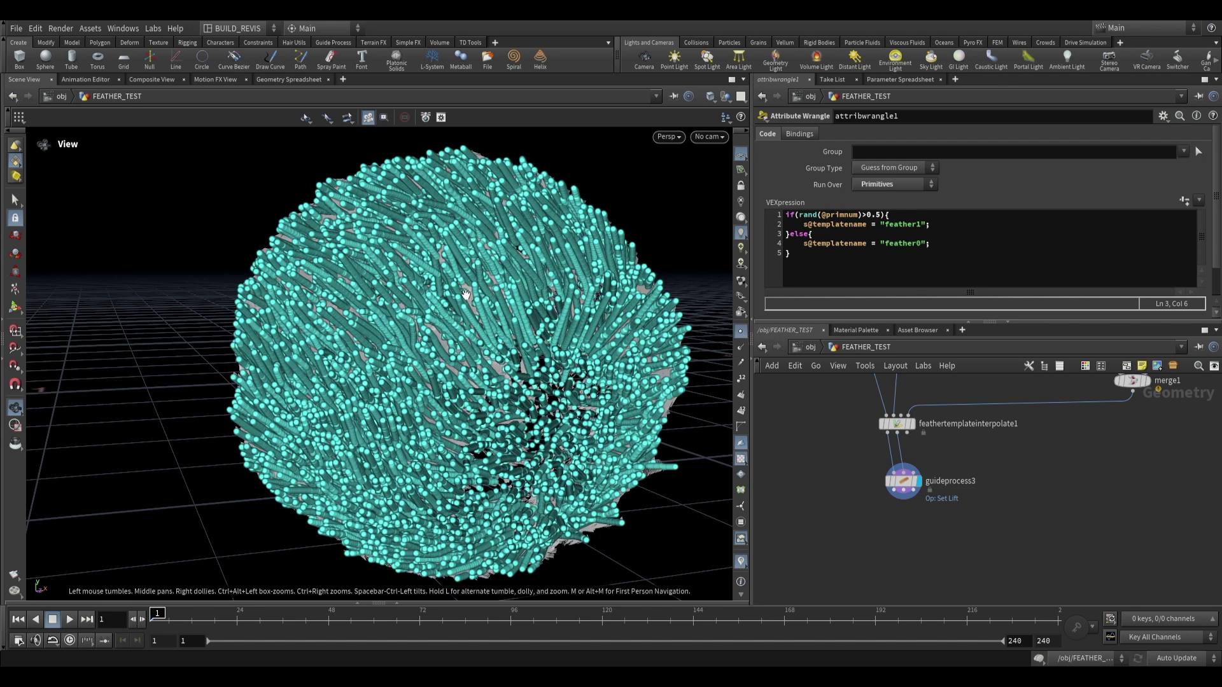
left_click(740, 330)
key("Tab")
type("feather un")
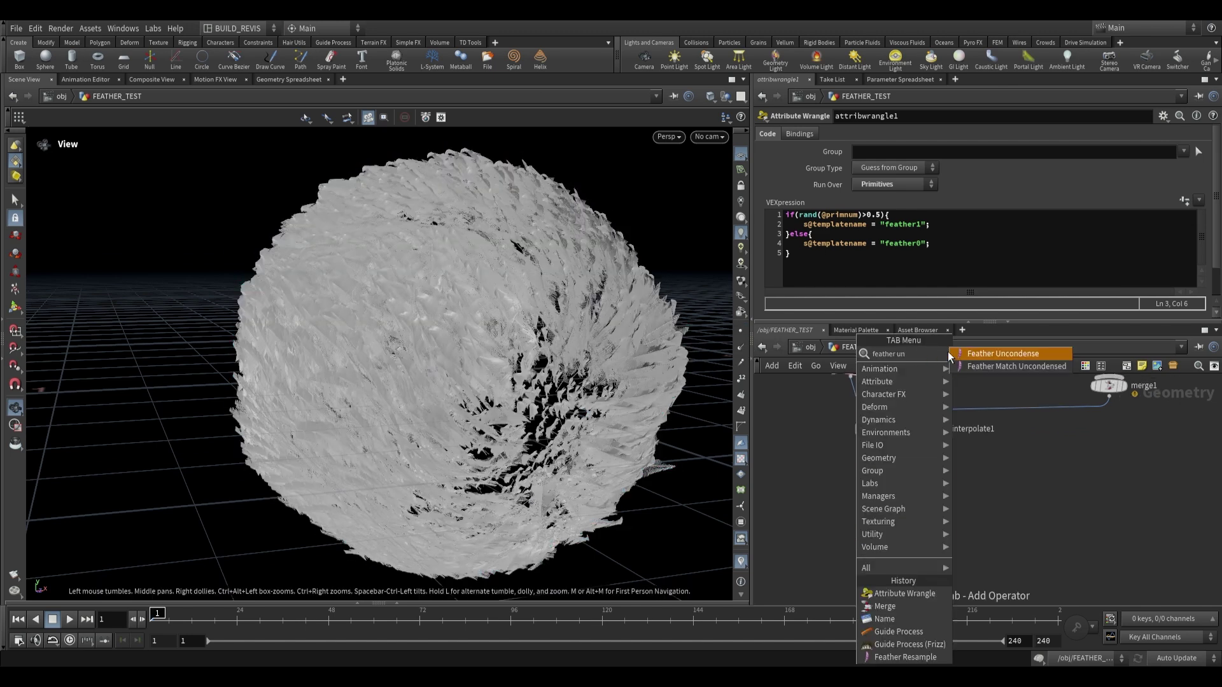
left_click(1046, 501)
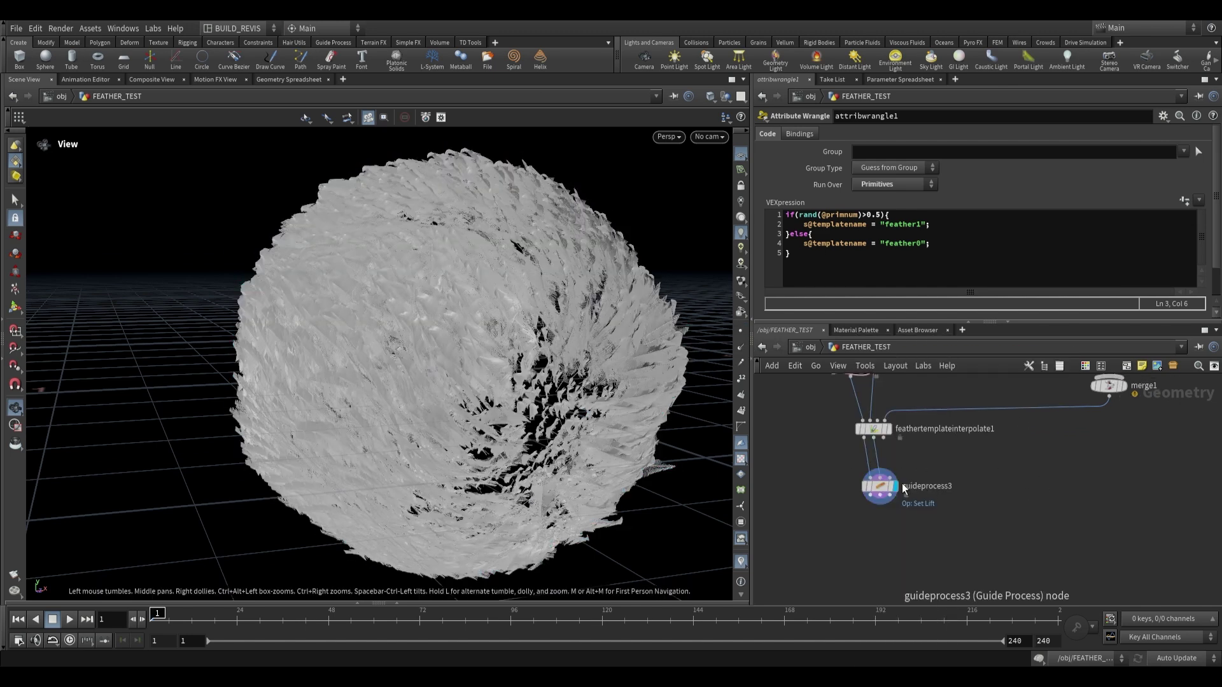
Align guideprocess3 below feathertemplateinterpolate1 and inspect the lifted feathers on the sphere up close
left_click_drag(890, 486, 882, 483)
right_click_drag(647, 333, 560, 344)
left_click_drag(560, 344, 471, 349)
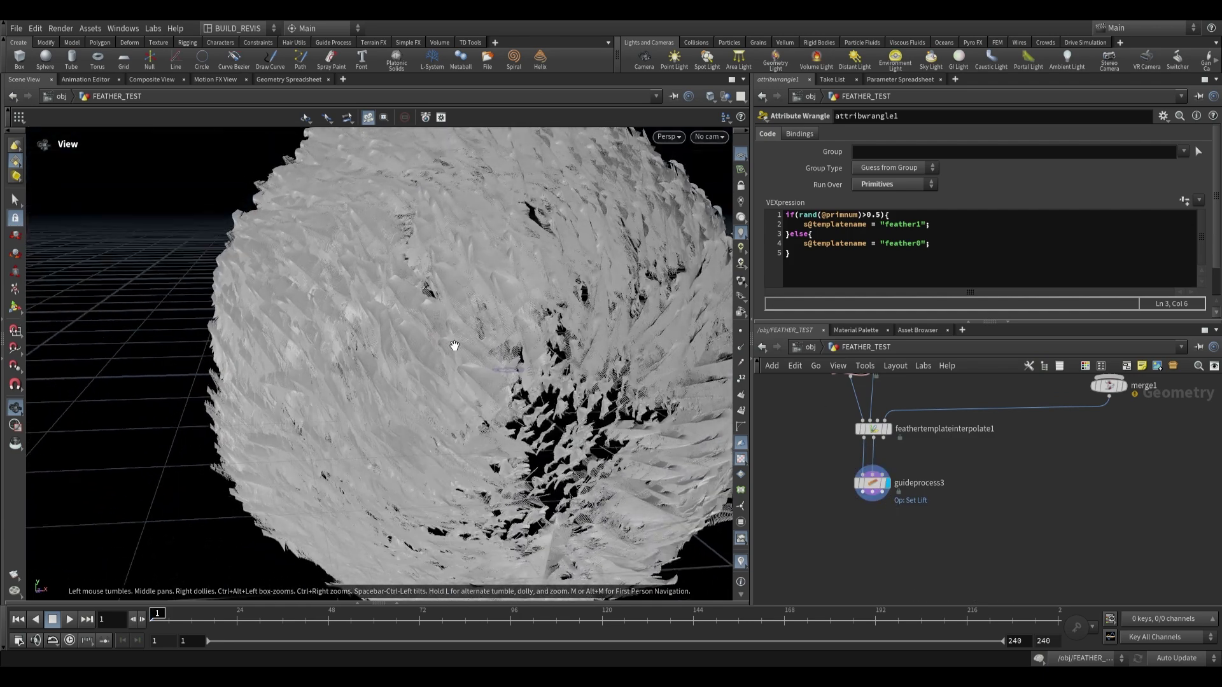
right_click_drag(425, 389, 458, 365)
left_click_drag(459, 365, 520, 380)
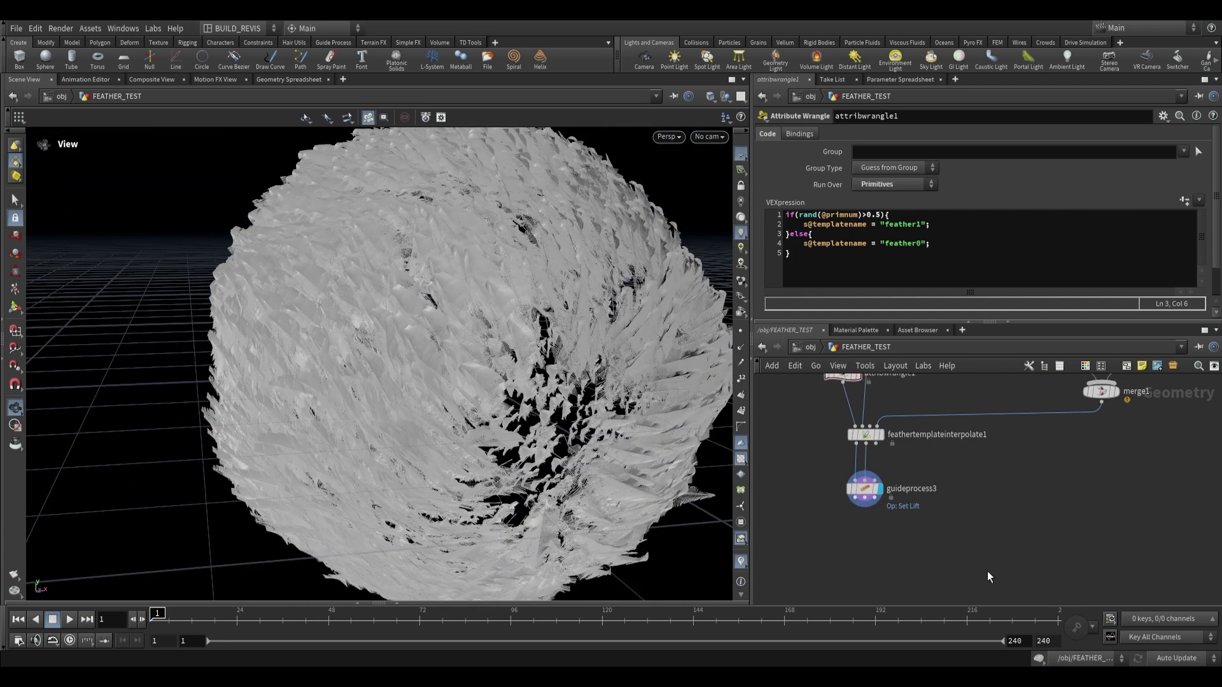
Add a Null node below guideprocess3, wire it to guideprocess3's first output, and name it FEATHERS_OUT
key("Tab")
type("nul")
left_click(1014, 354)
middle_click_drag(879, 508, 942, 442)
left_click(914, 518)
left_click_drag(915, 434, 923, 523)
left_click(964, 536)
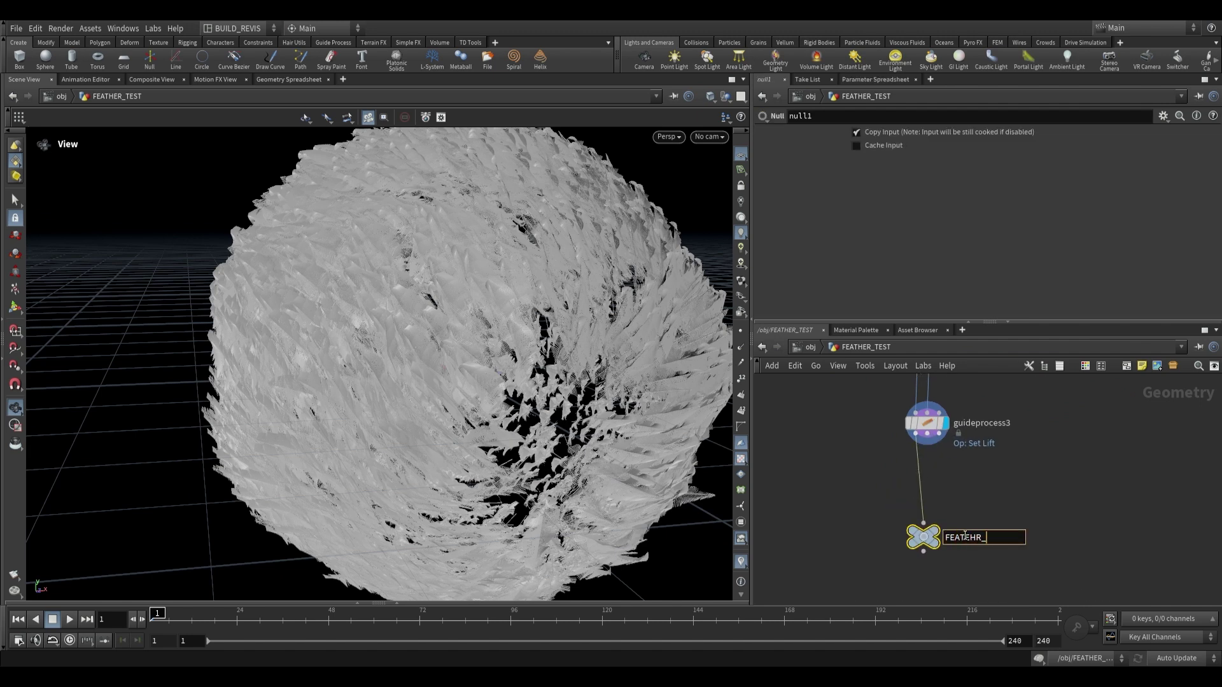
Insert a Name node between guideprocess3 and FEATHERS_OUT with the name GROOM_CURVES, and display FEATHERS_OUT
left_click(994, 488)
key("Tab")
type("name")
key("Return")
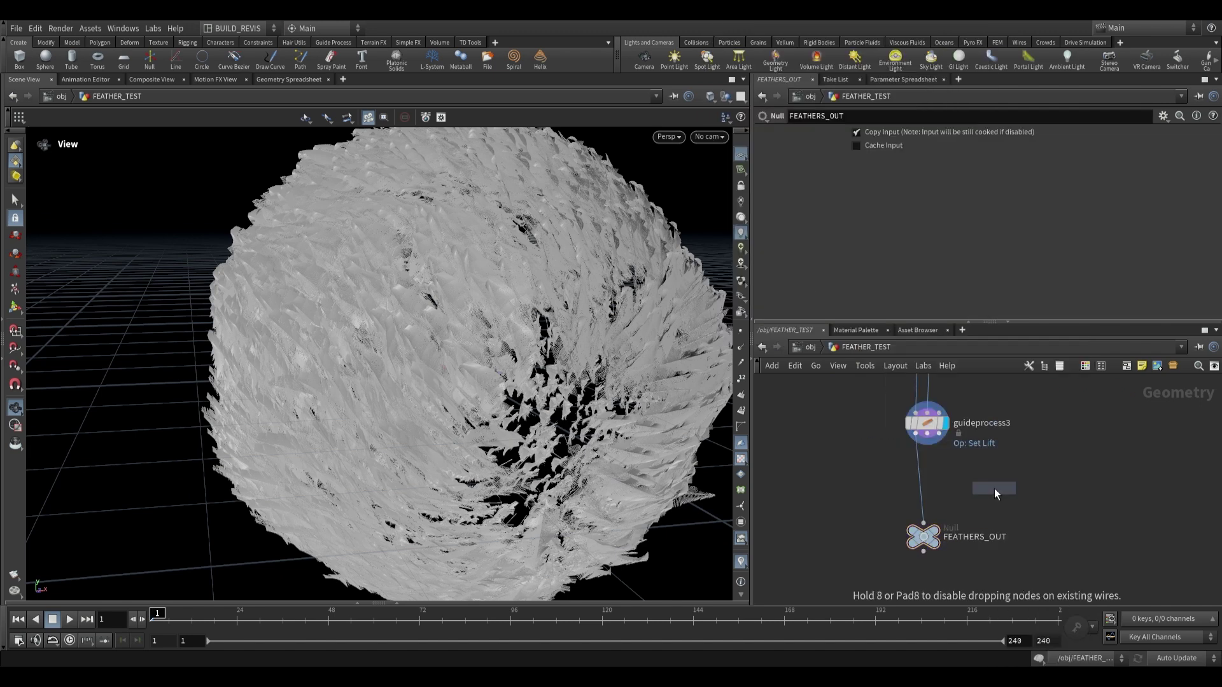
left_click(916, 490)
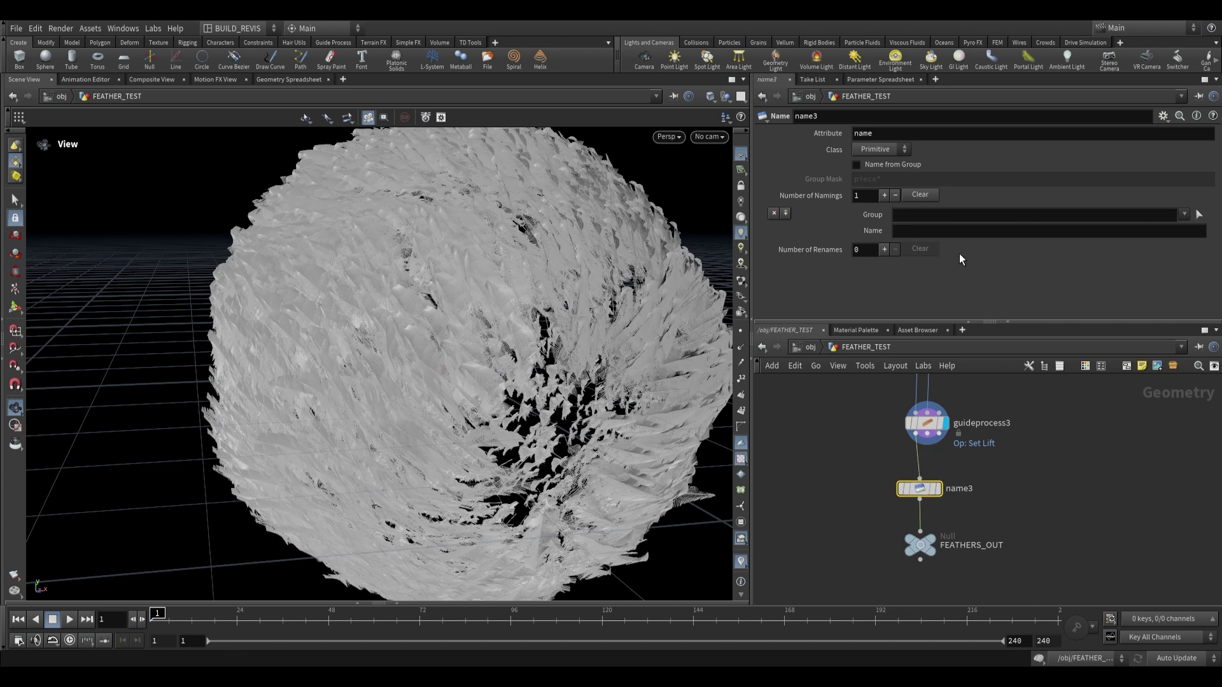
left_click(959, 233)
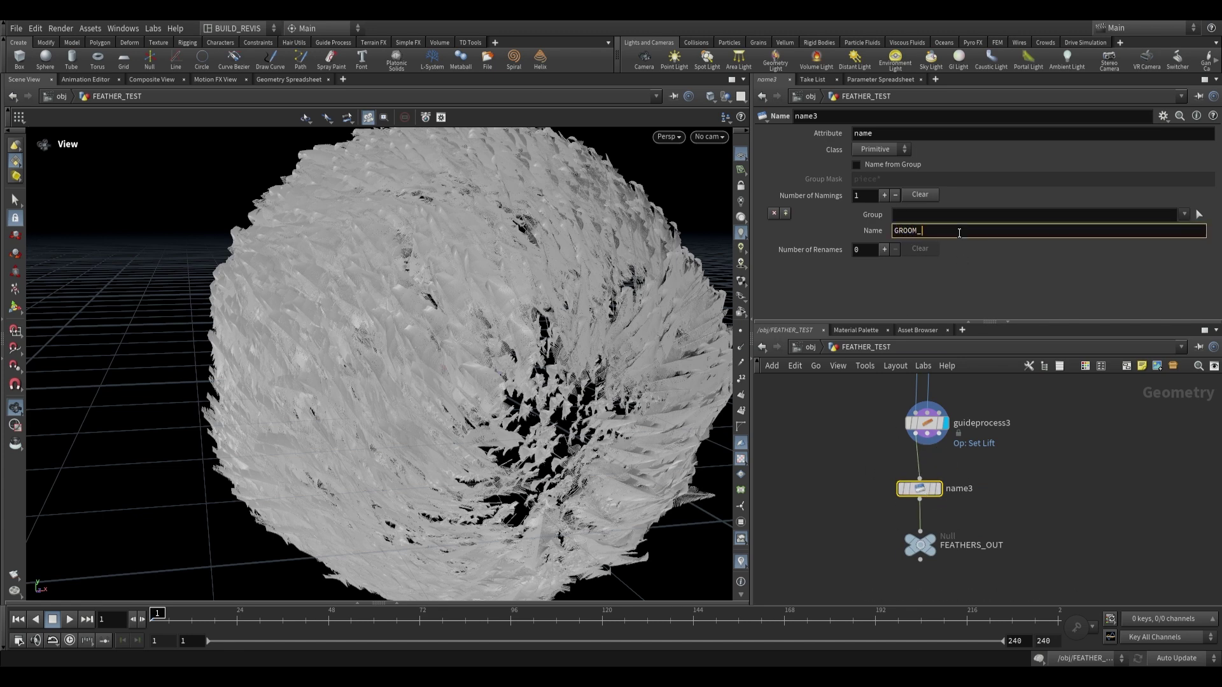
type("GROOM_C")
key("Return")
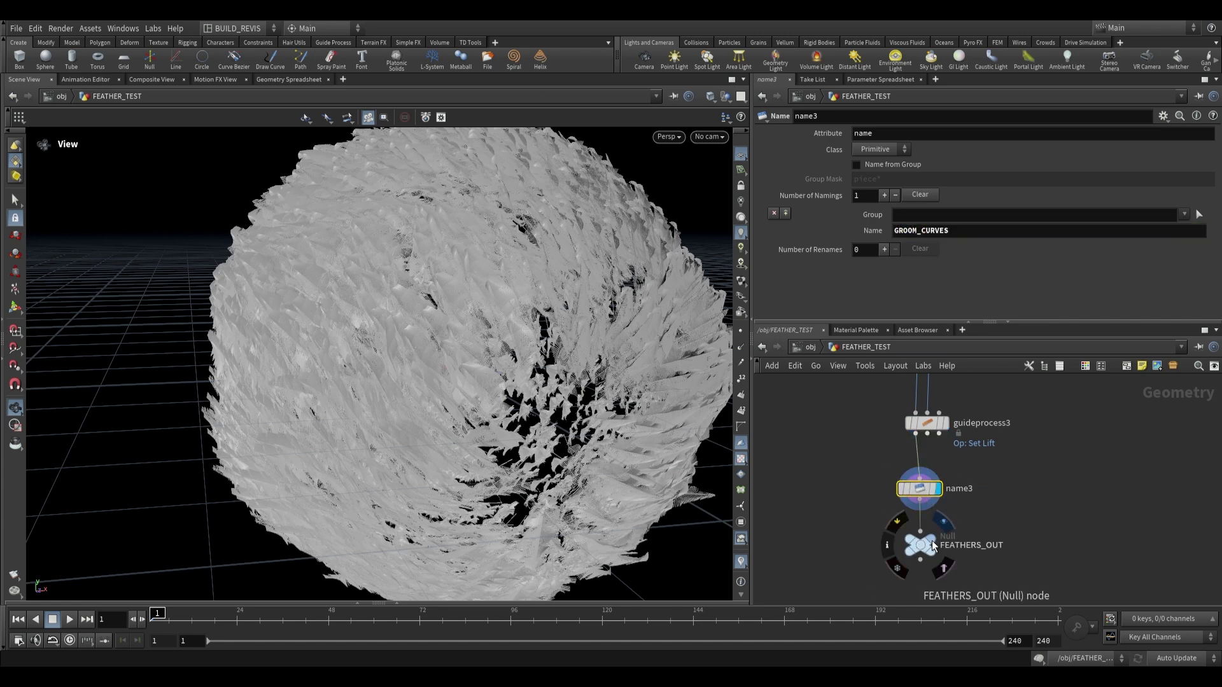
left_click(959, 554)
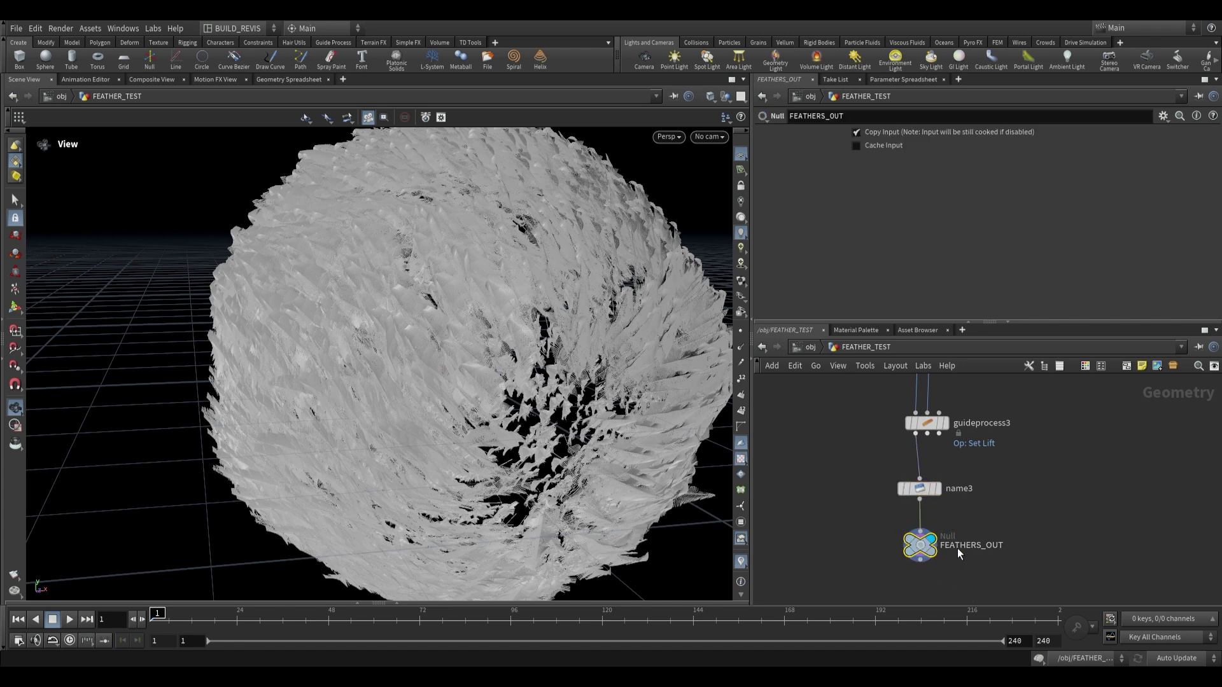
Switch the network to the stage context and save the scene
left_click(811, 348)
left_click(849, 445)
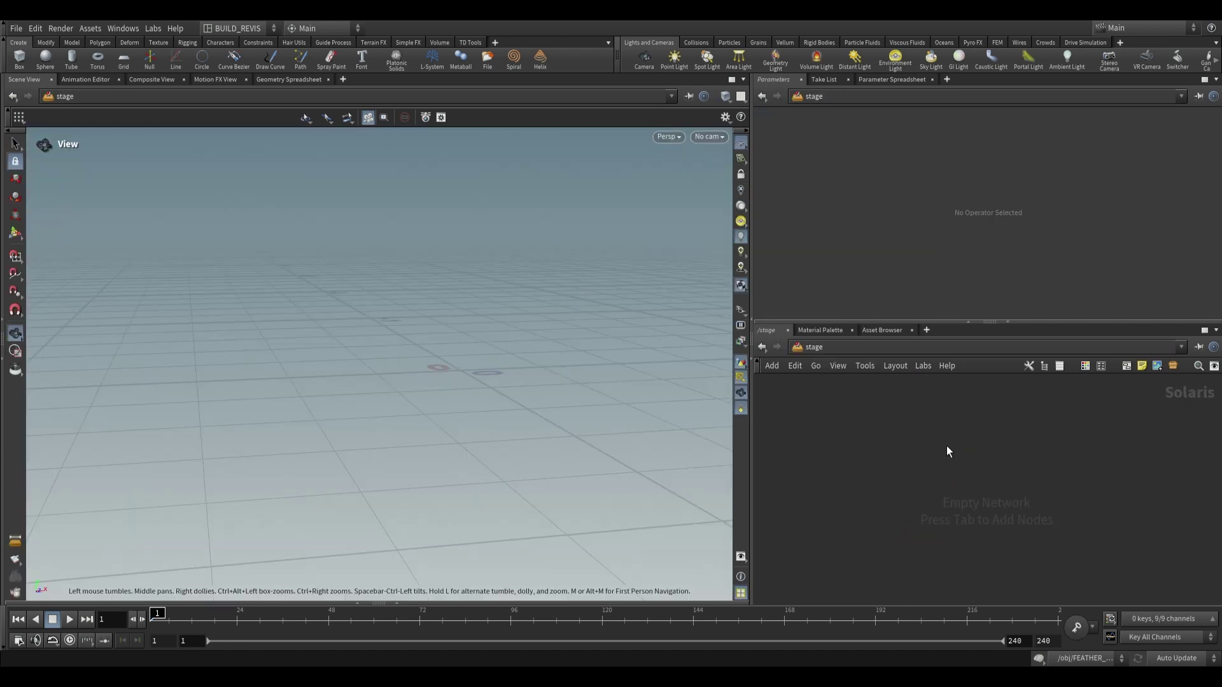
key("ctrl+s")
Add a SOP Import node to the stage and set its SOP path to /obj/FEATHER_TEST/FEATHERS_OUT
key("Tab")
type("s")
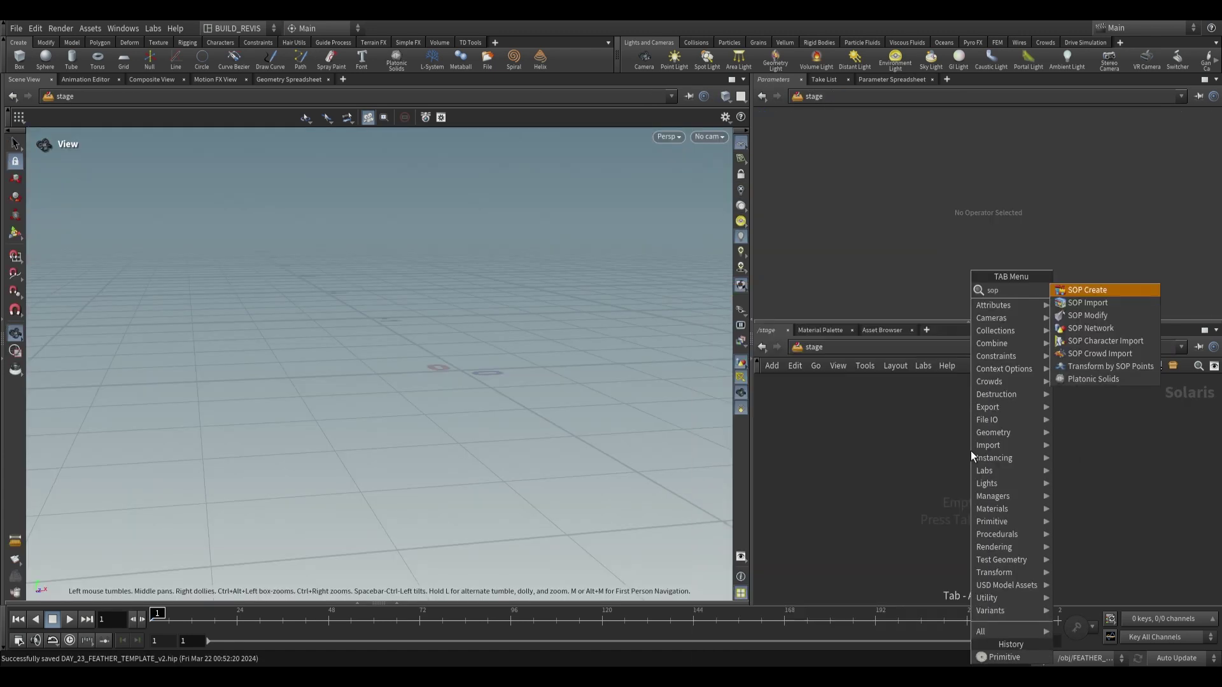
key("Down")
key("Return")
left_click(971, 451)
double_click(1137, 88)
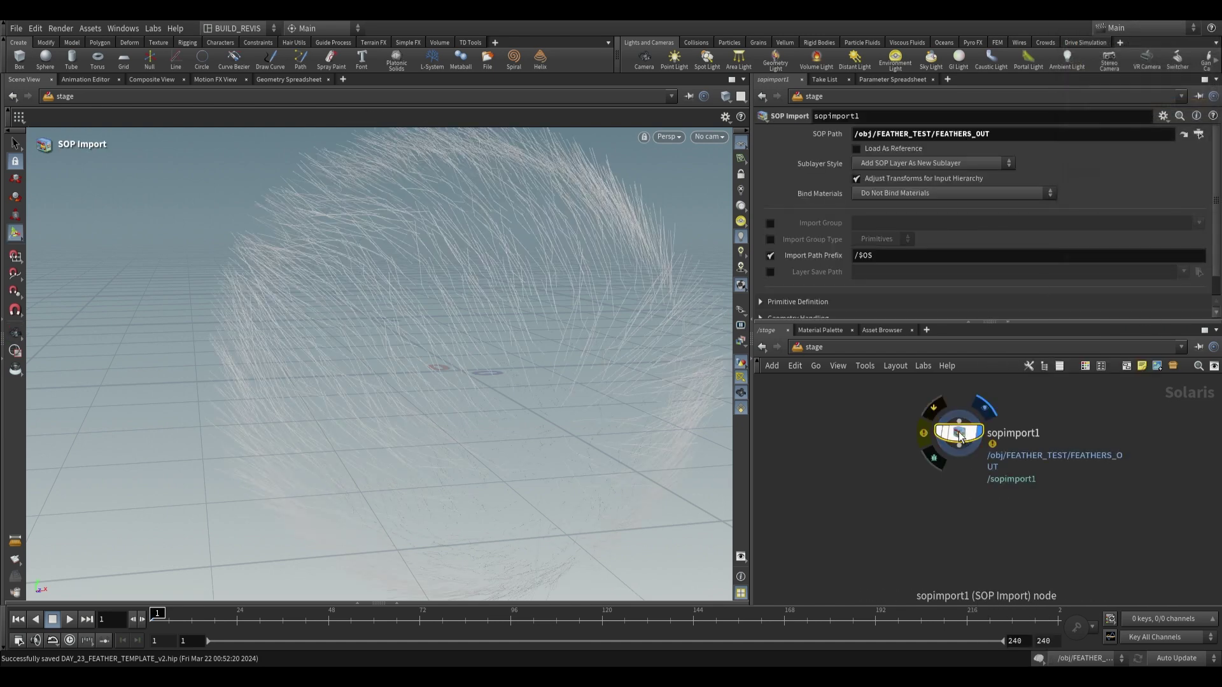
Set the viewport's background color scheme to Dark and inspect the imported groom curves
left_click(17, 335)
mouse_move(444, 282)
left_mouse_down()
mouse_move(472, 268)
mouse_move(445, 287)
mouse_move(438, 265)
left_mouse_up()
key("d")
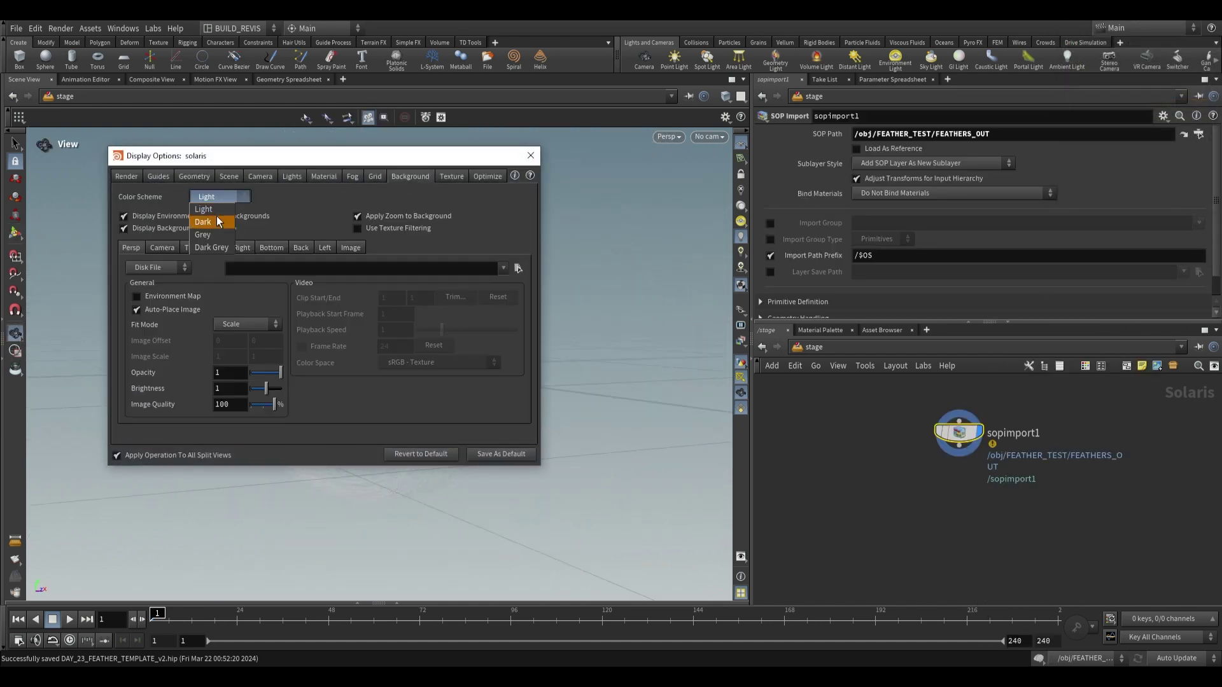
left_click(212, 221)
left_click(530, 155)
middle_click_drag(388, 347, 471, 323)
left_click_drag(471, 323, 435, 374)
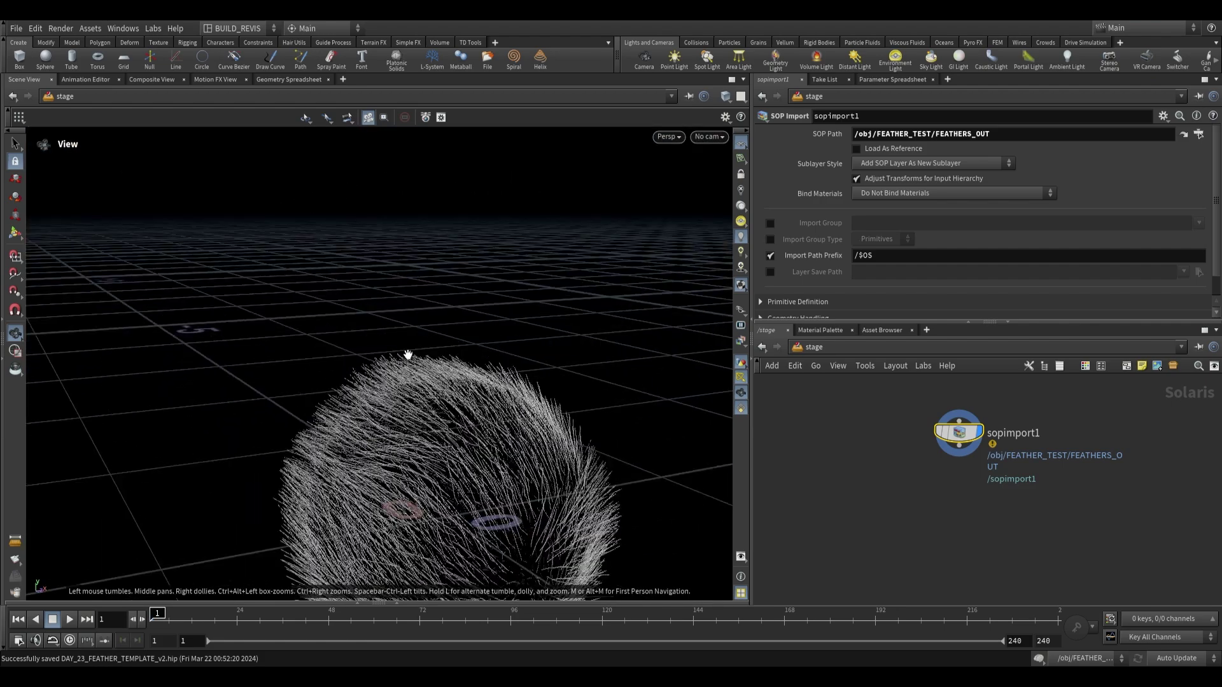
middle_click_drag(435, 374, 444, 205)
right_click_drag(444, 205, 516, 204)
middle_click_drag(974, 508, 969, 507)
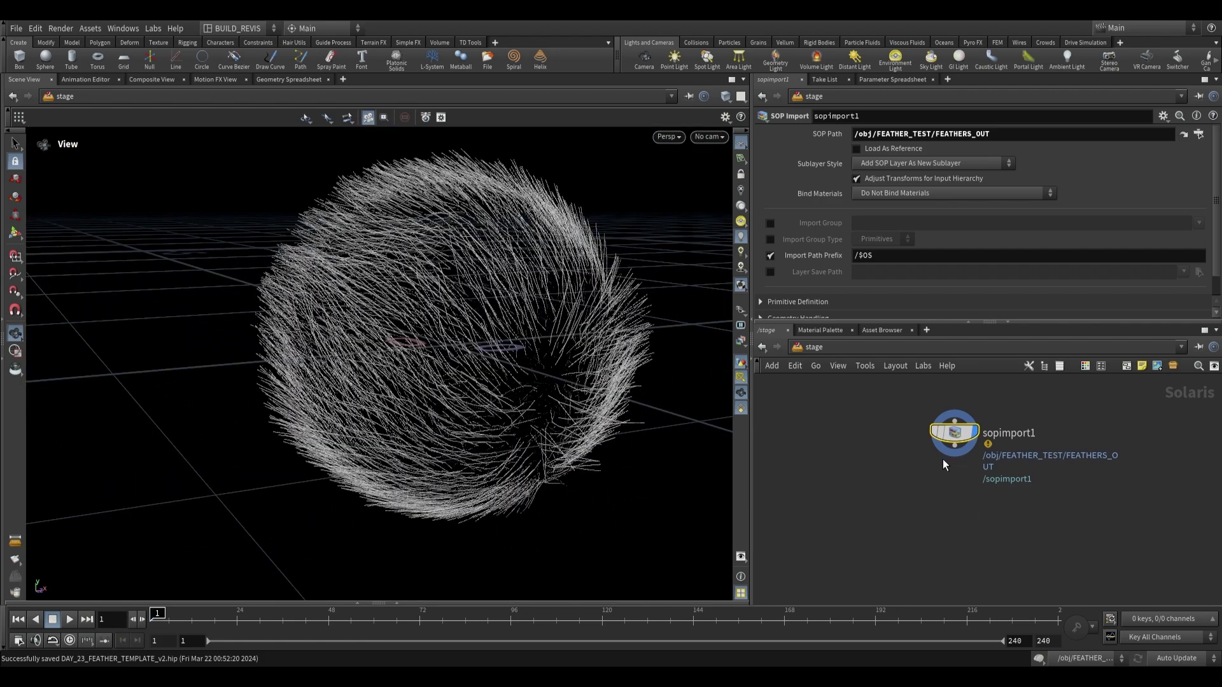
left_click_drag(407, 280, 432, 334)
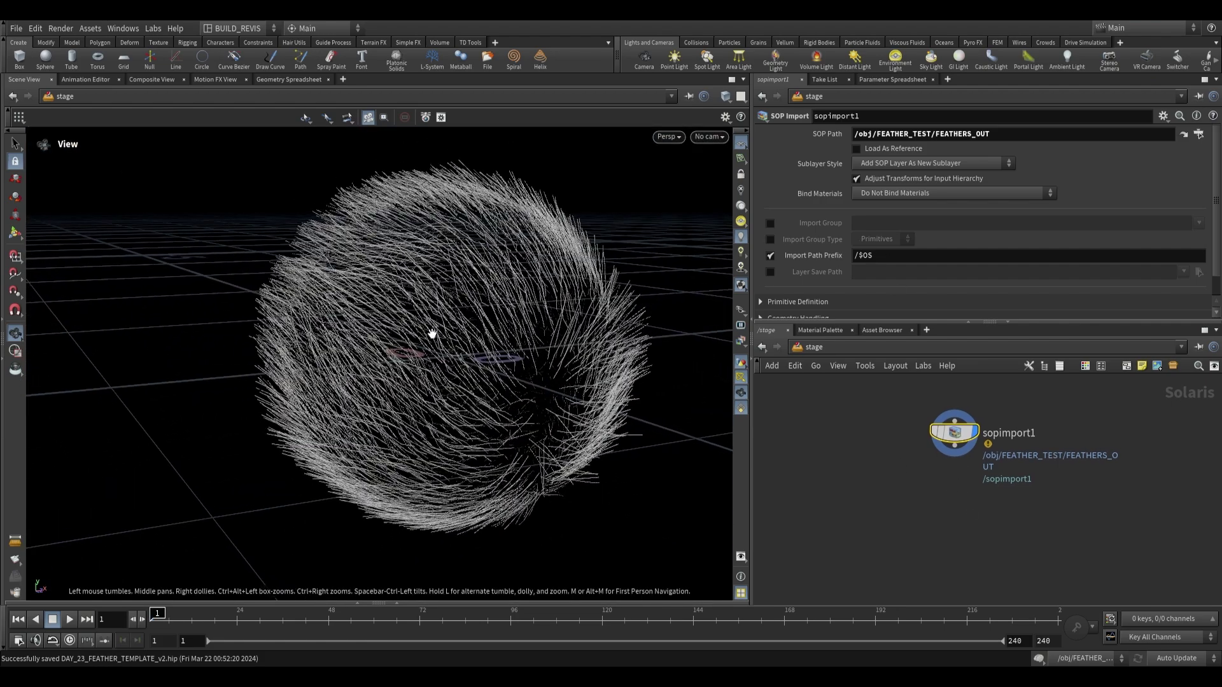
Change to the Solaris desktop, expand sopimport1 in the scene graph, and select GROOM_CURVES
left_click(237, 29)
key("Escape")
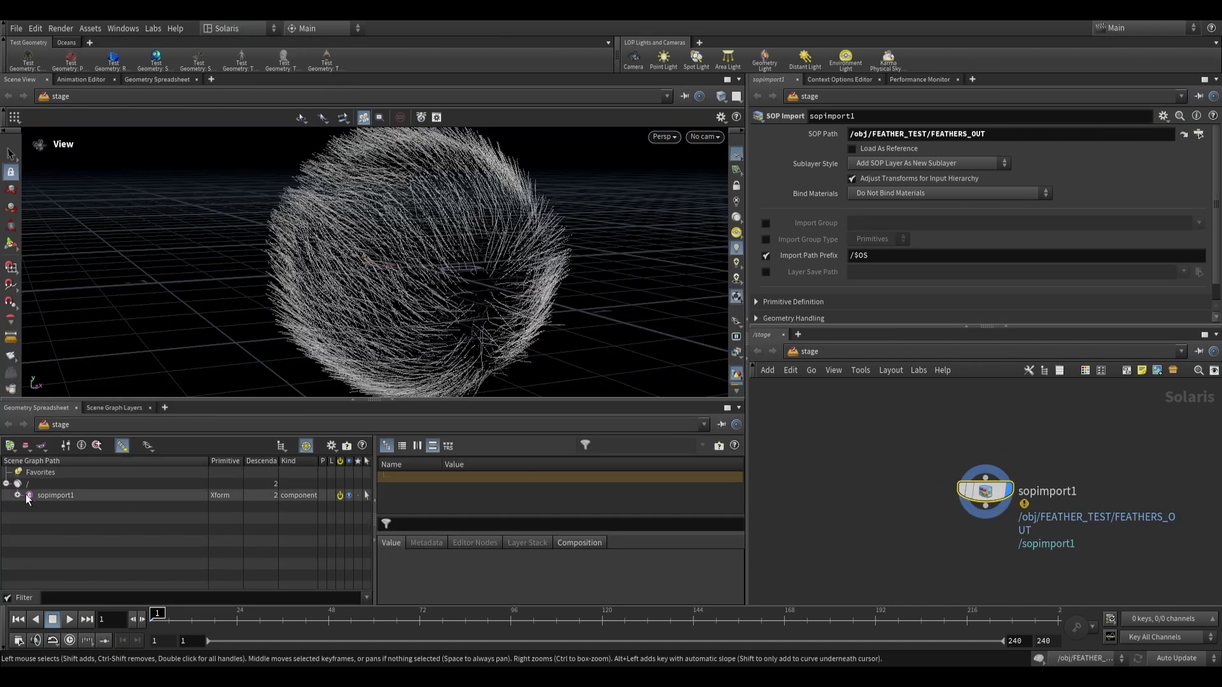
left_click(19, 496)
left_click(56, 507)
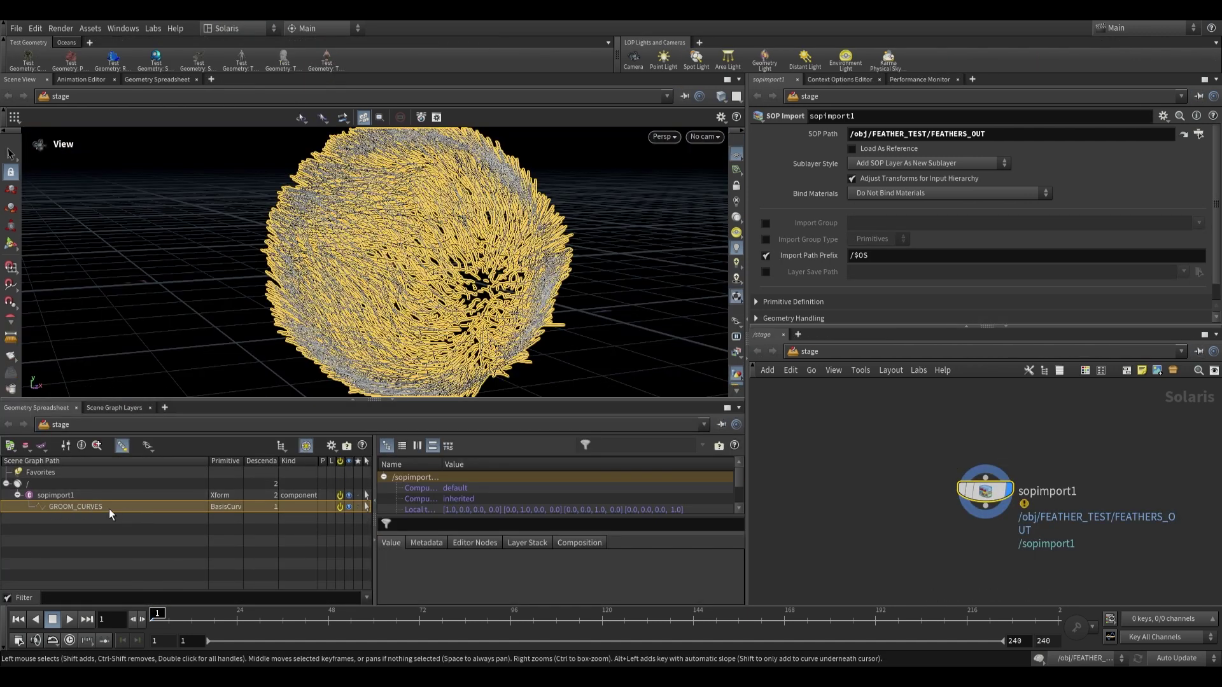
Rename the SOP Import node FEATHERS and select its GROOM_CURVES primitive in the scene graph
double_click(1045, 495)
type("FEATHERS")
key("Return")
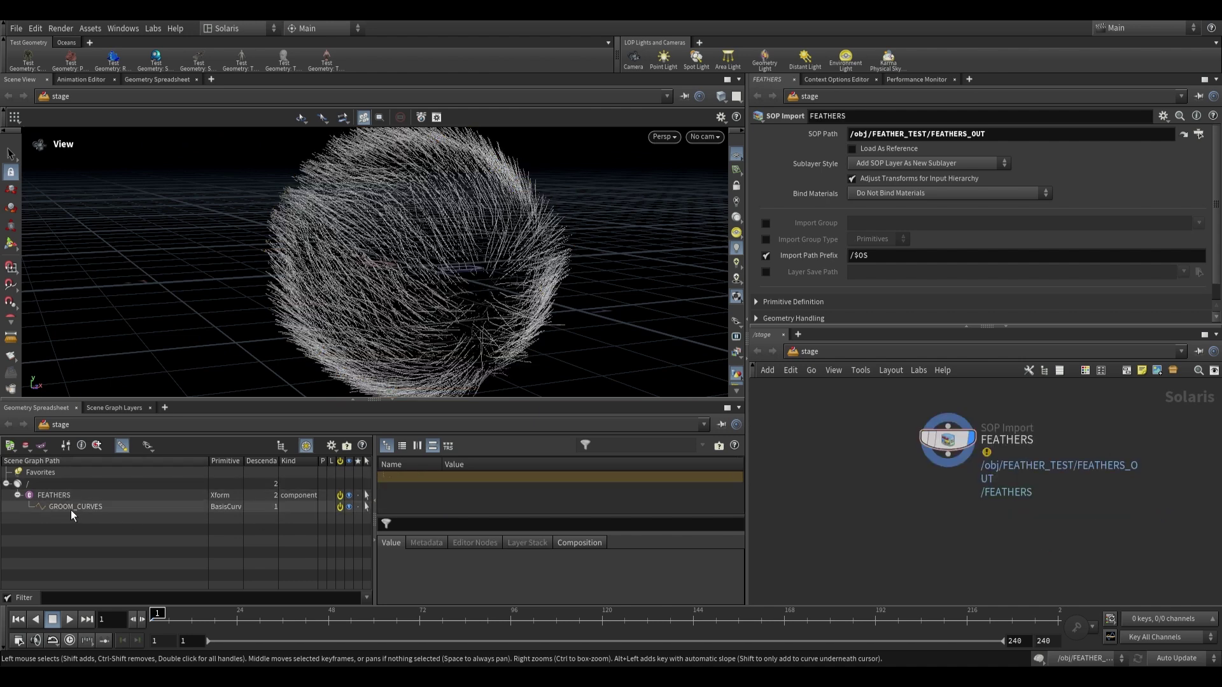
left_click(71, 508)
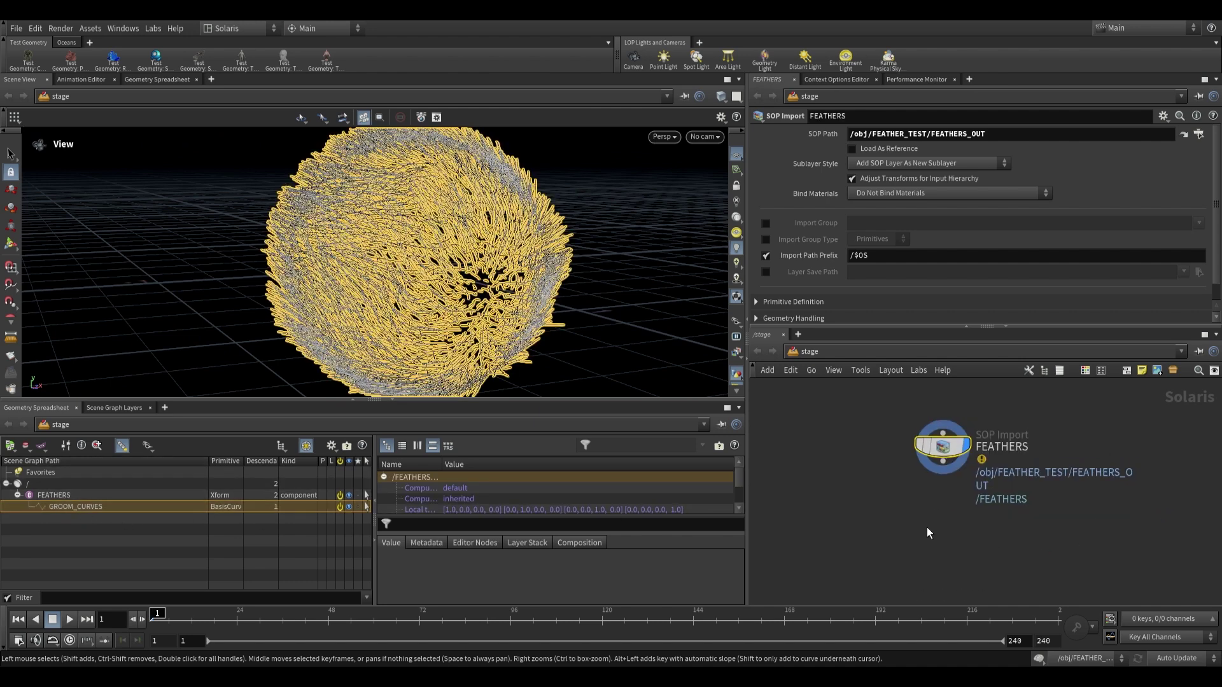
Add a Houdini Feather Procedural node below FEATHERS, wire it to the import, and display it
key("Tab")
type("feather")
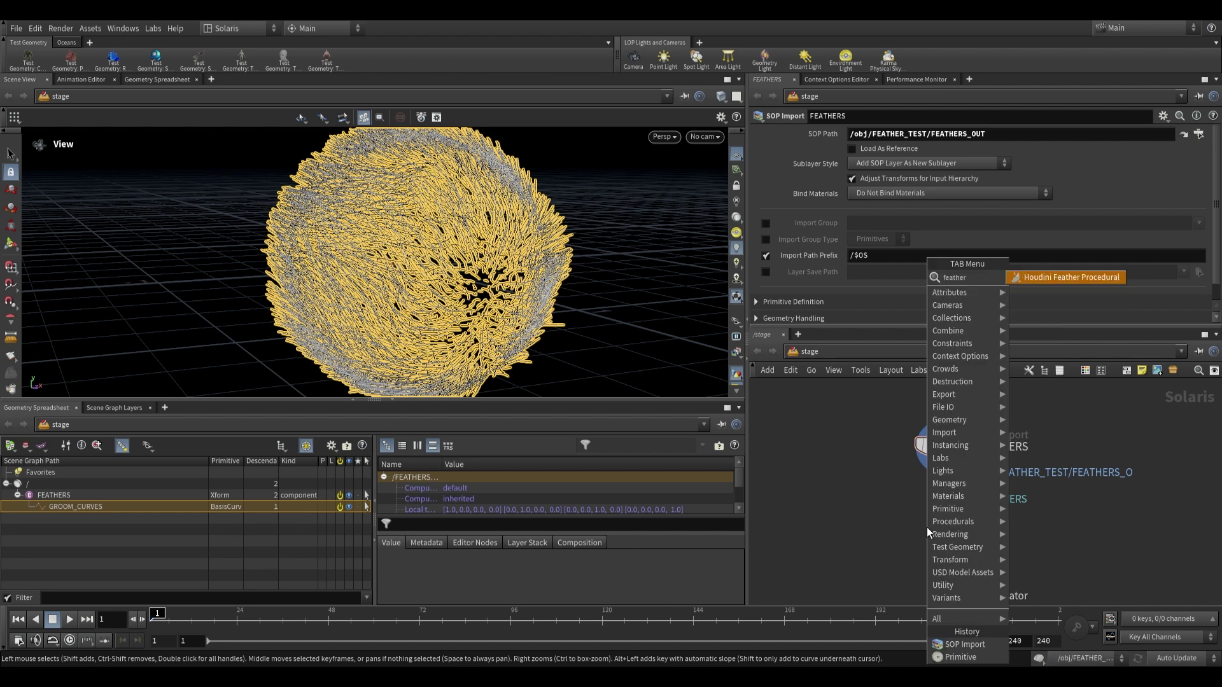
key("Return")
left_click(946, 533)
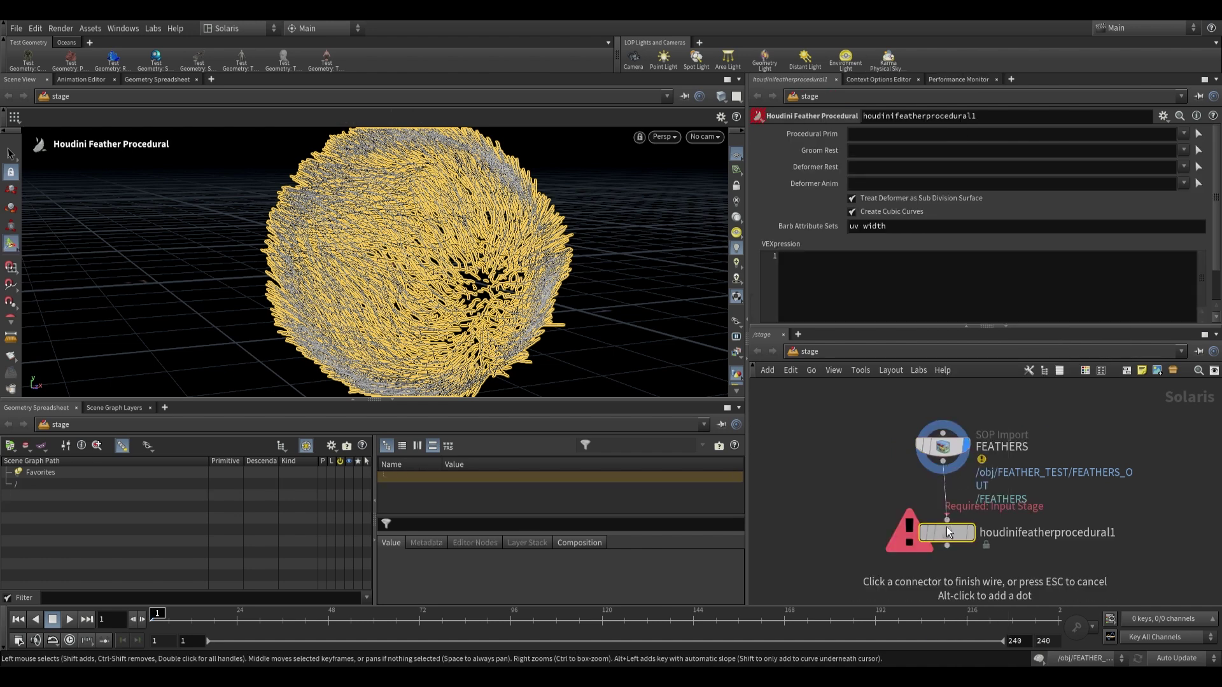
left_click(967, 533)
left_click_drag(954, 533, 947, 534)
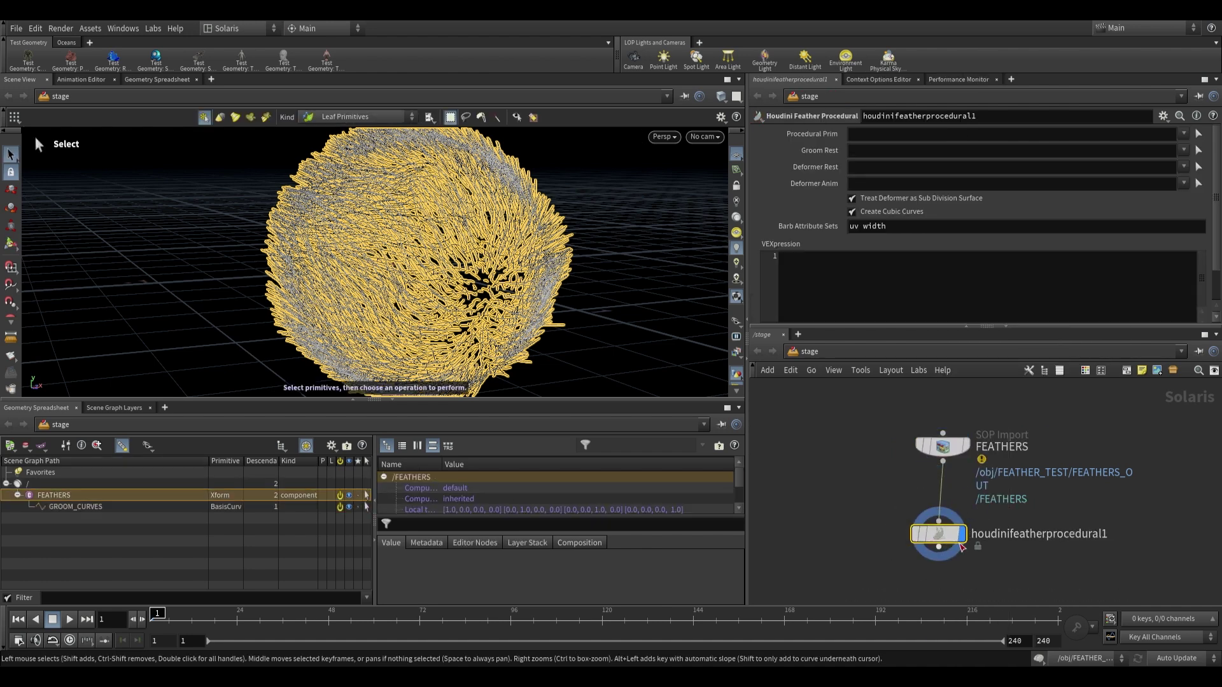
Set the feather procedural's Procedural Prim to /FEATHERS and its Groom Rest to /FEATHERS/GROOM_CURVES
left_click_drag(54, 496, 844, 132)
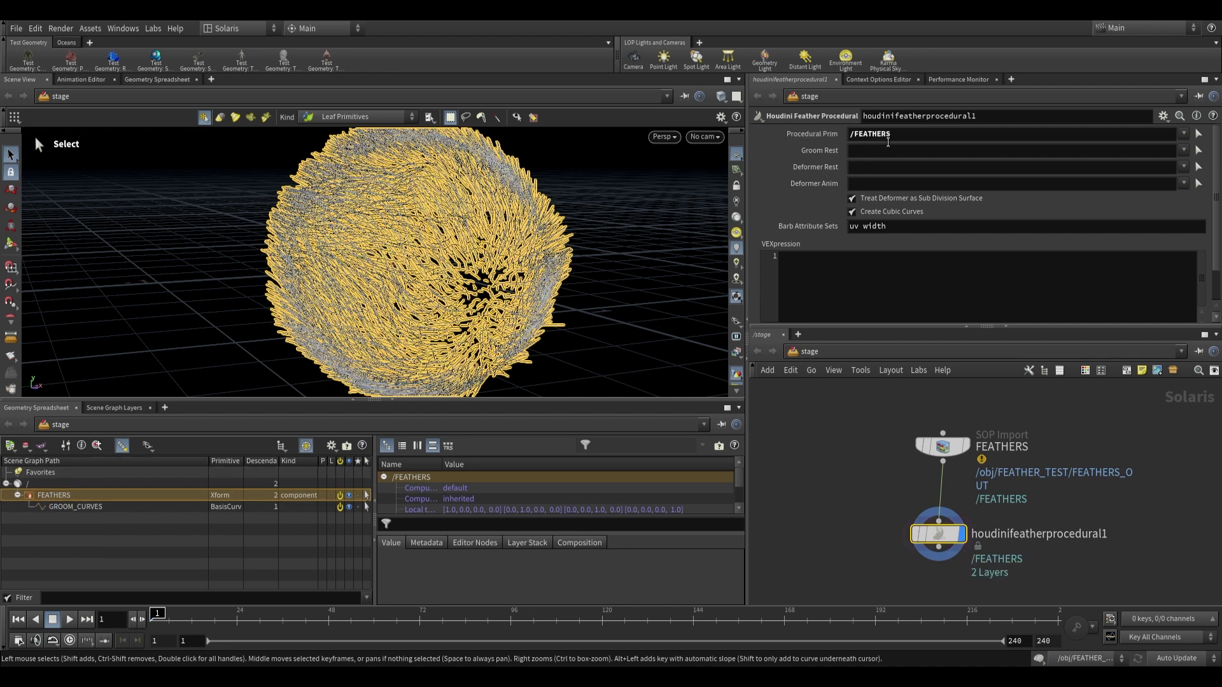
left_click_drag(72, 508, 778, 243)
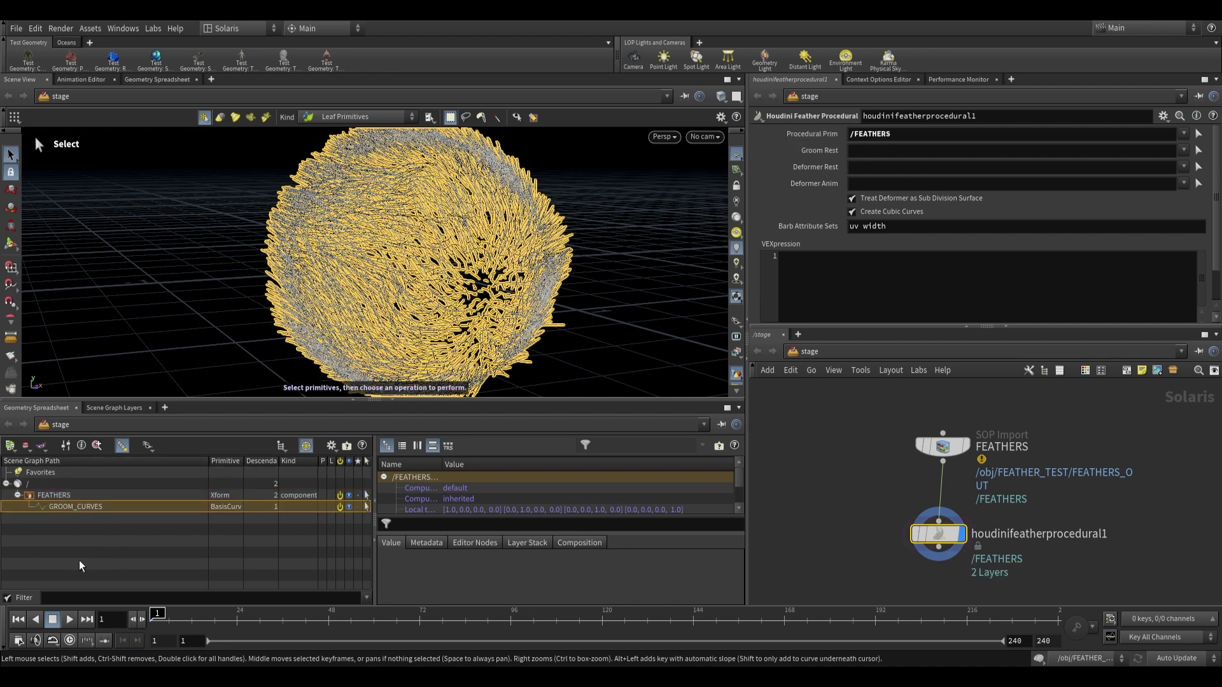
left_click_drag(104, 500, 882, 154)
middle_click_drag(970, 556, 947, 502)
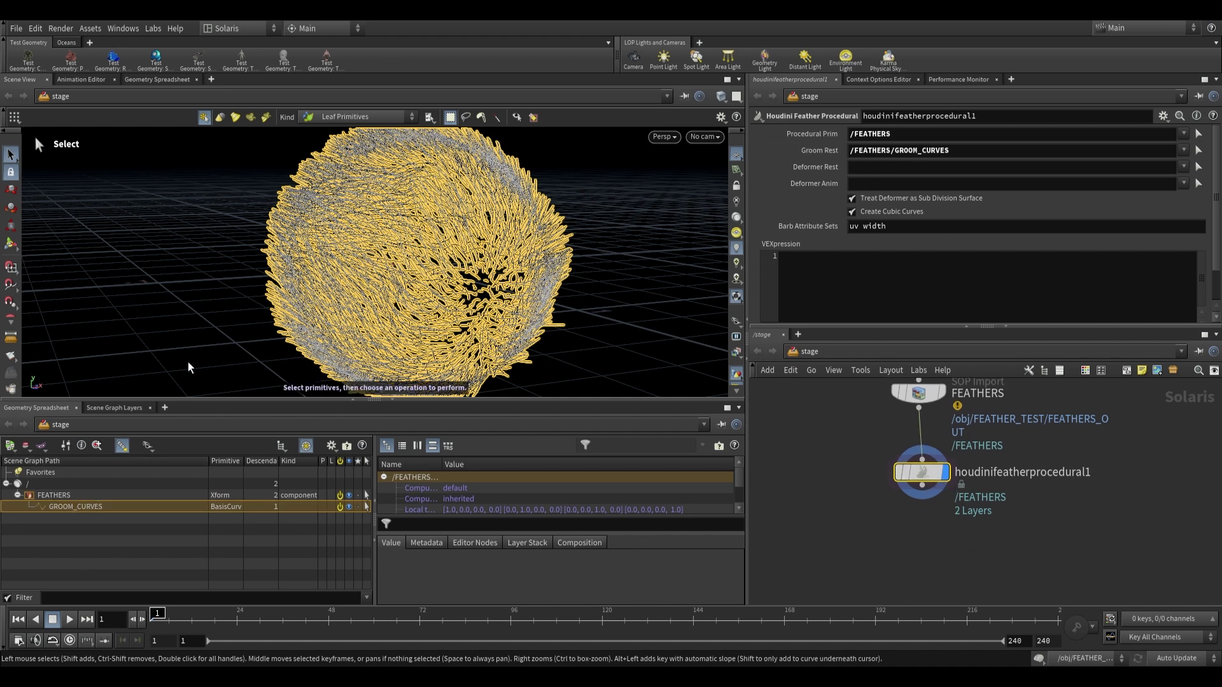
Add a Preview Houdini Procedurals node below houdinifeatherprocedural1, wired to it and displayed
scroll(13, 308, "down", 2)
left_click(13, 272)
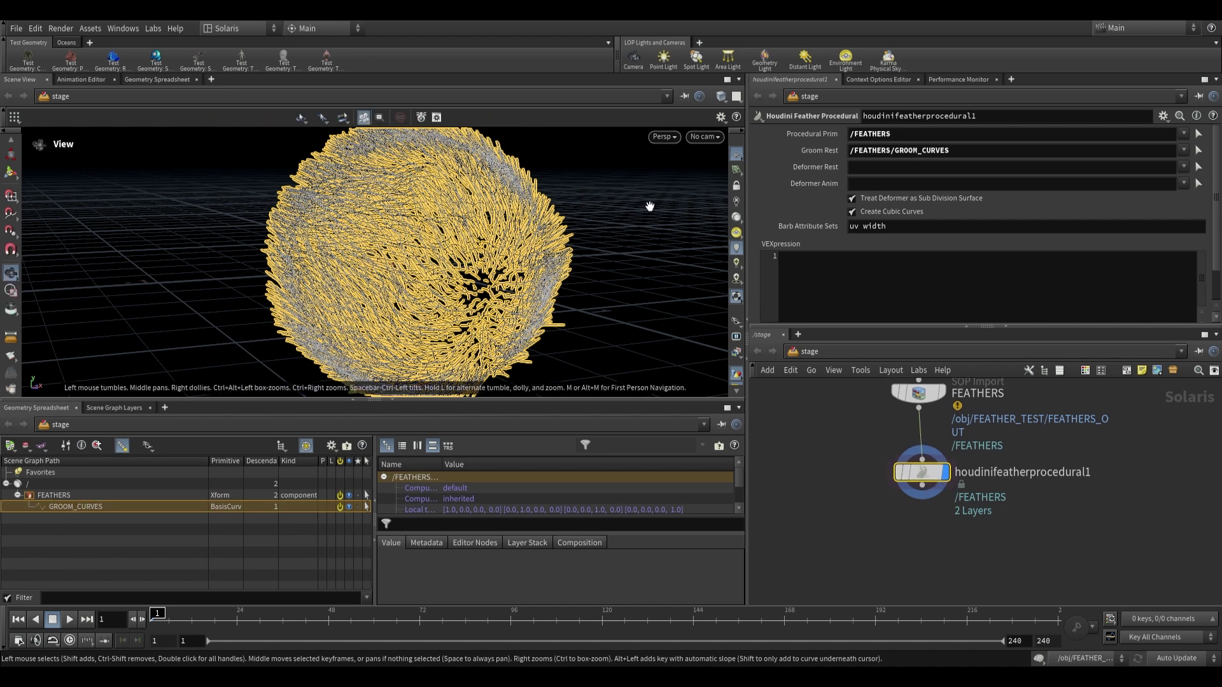
key("Tab")
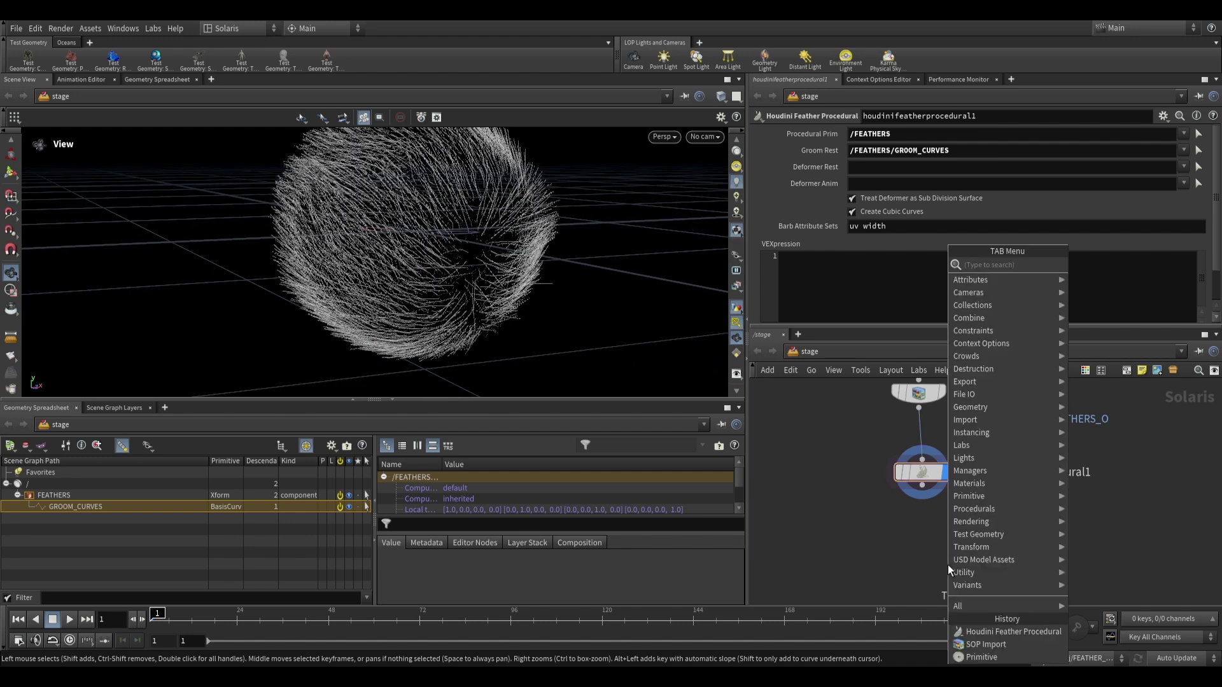
type("previ")
key("Return")
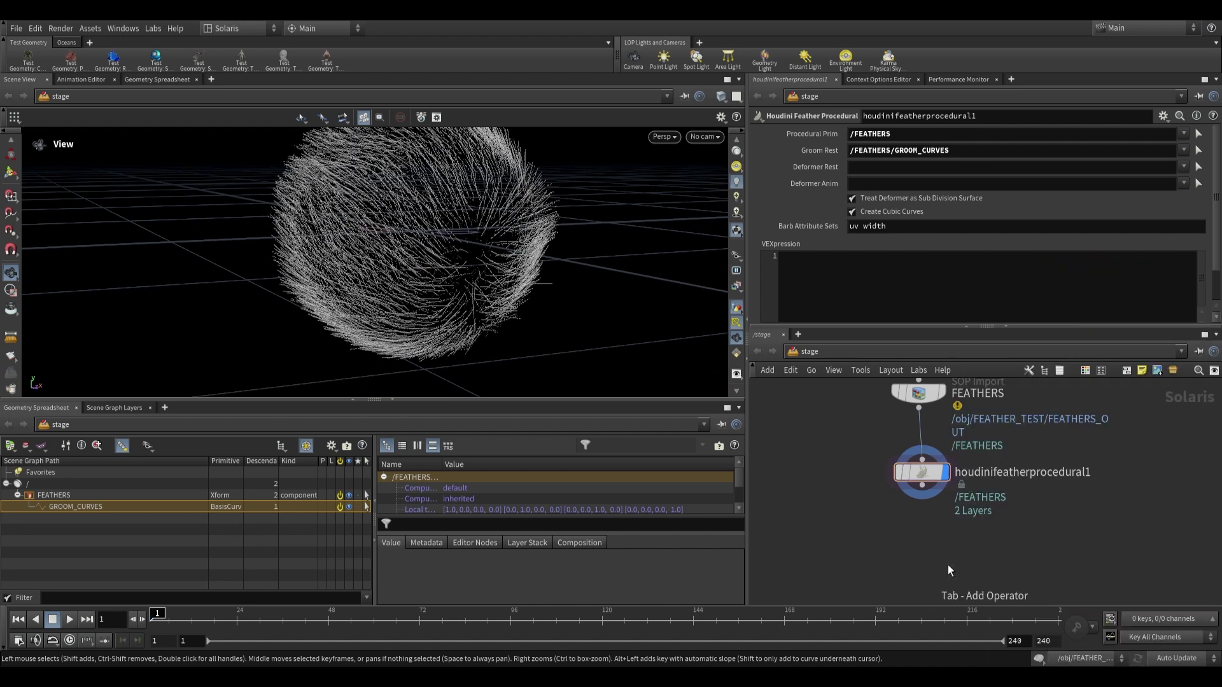
left_click(949, 564)
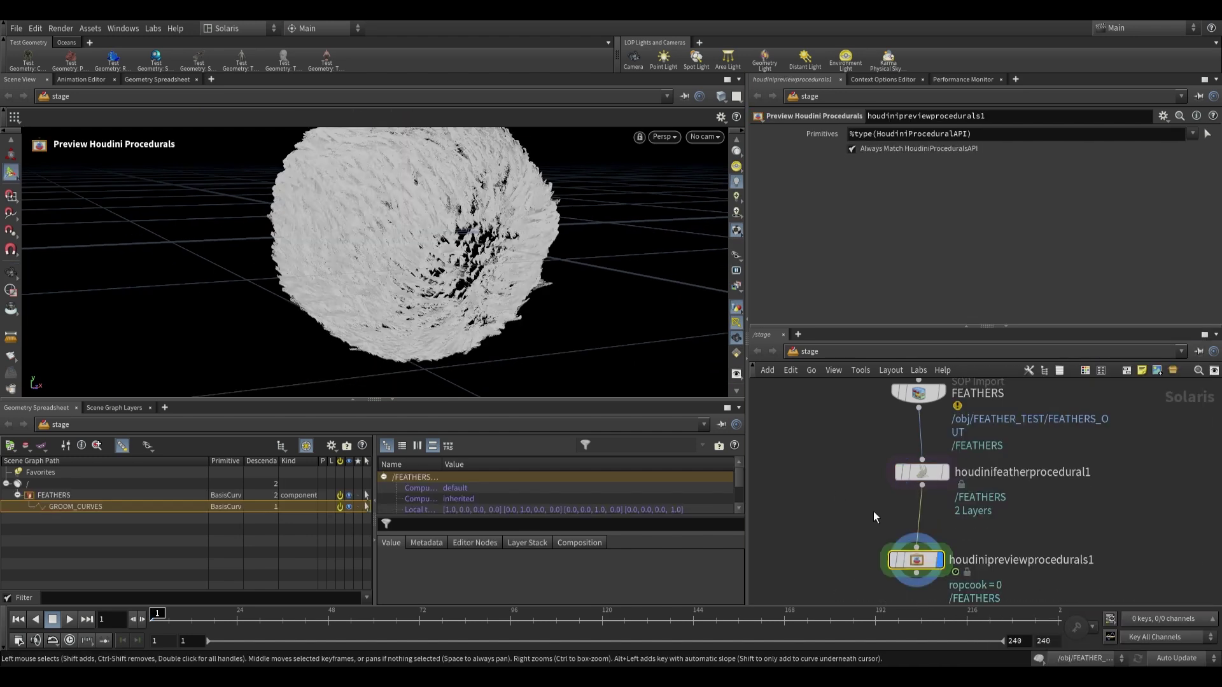
Examine the previewed feathers on the sphere up close from several angles
left_click(11, 273)
left_click_drag(384, 238, 442, 212)
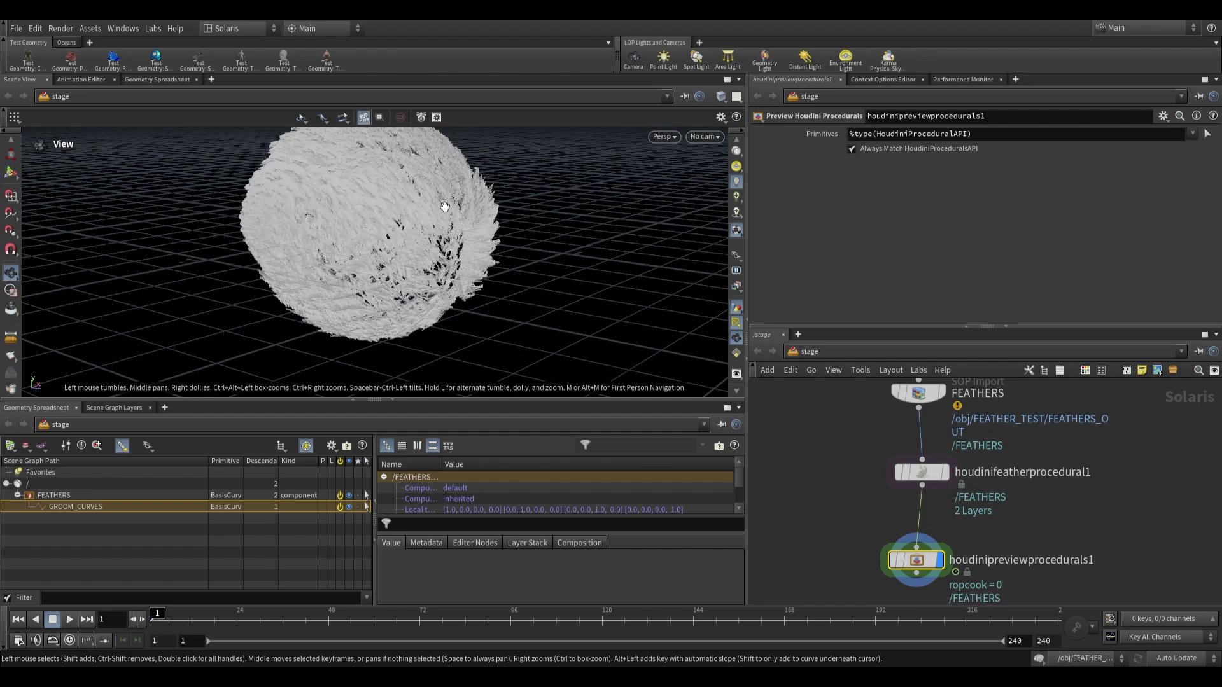
right_click_drag(441, 213, 403, 254)
mouse_move(403, 254)
left_mouse_down()
mouse_move(458, 220)
mouse_move(390, 245)
left_mouse_up()
right_click_drag(390, 246, 374, 278)
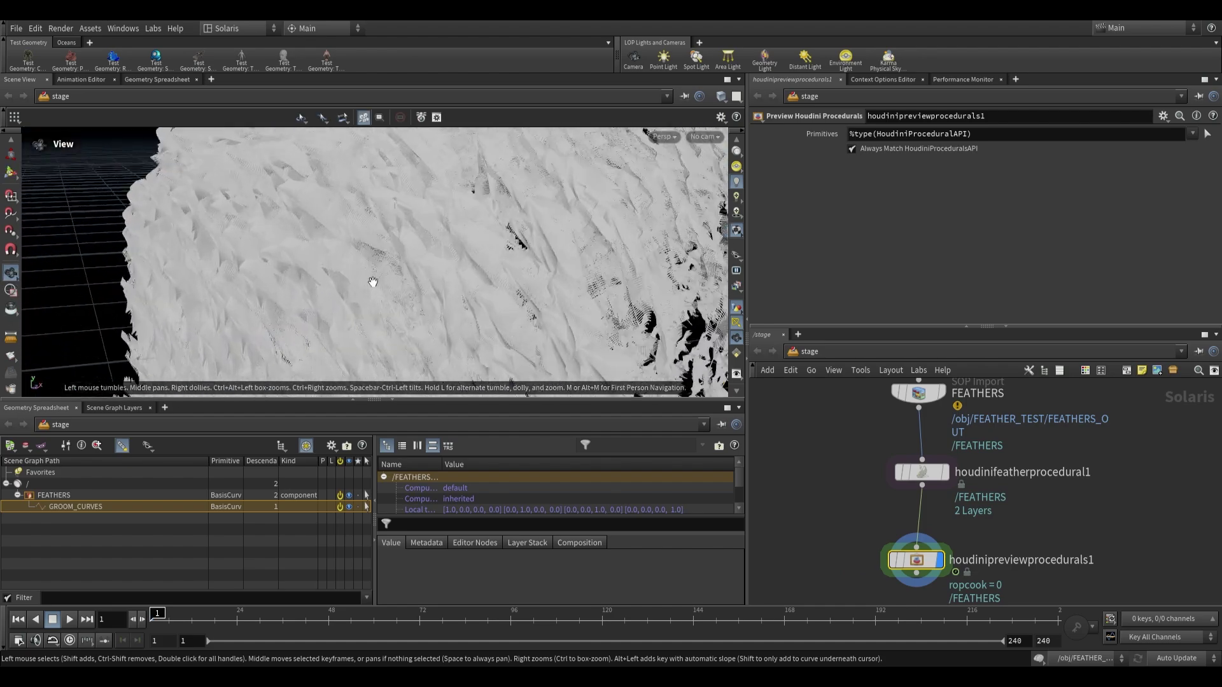
left_click_drag(374, 278, 403, 219)
right_click_drag(404, 218, 397, 219)
scroll(395, 218, "down", 8)
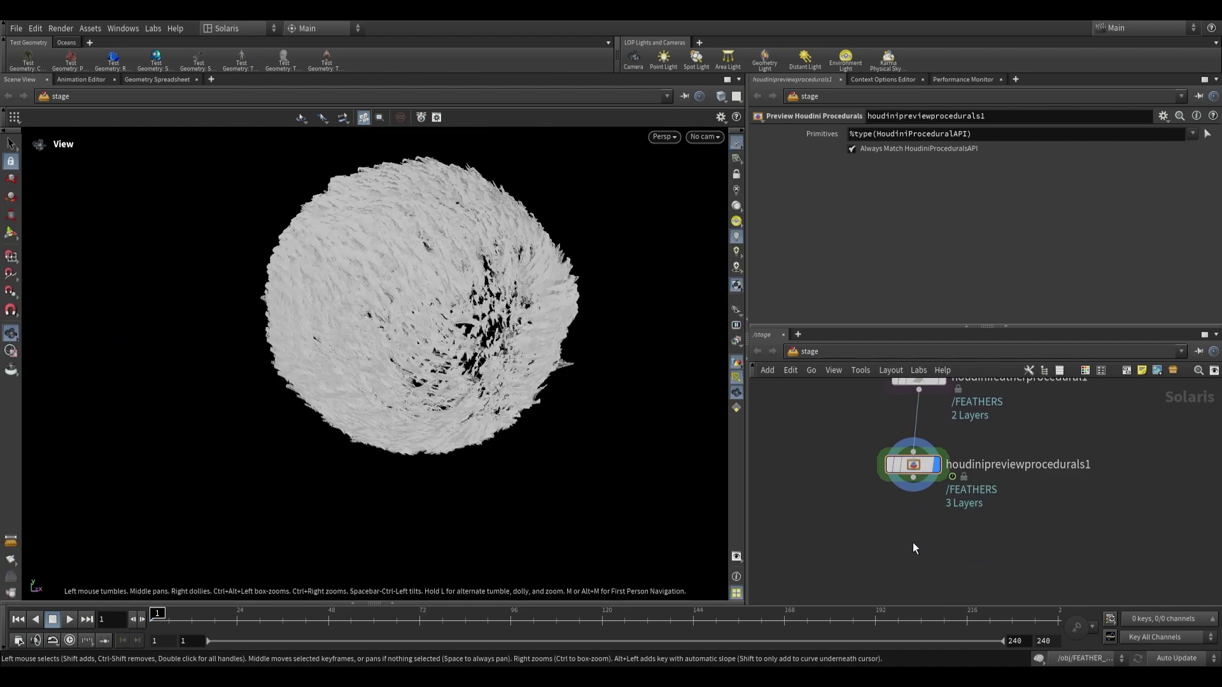
Add a Material Library node below houdinipreviewprocedurals1 and go inside it
key("Tab")
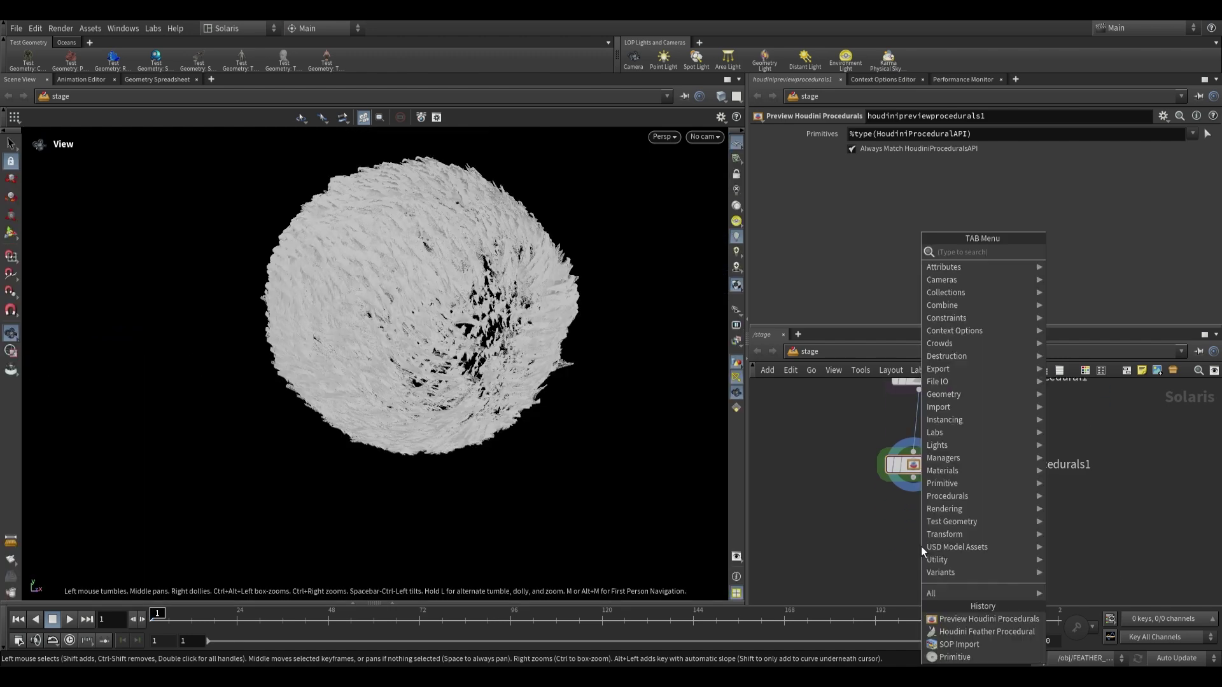
type("mate")
key("Return")
double_click(985, 490)
Create a Karma Material Builder in the material library and name it feathers
key("Tab")
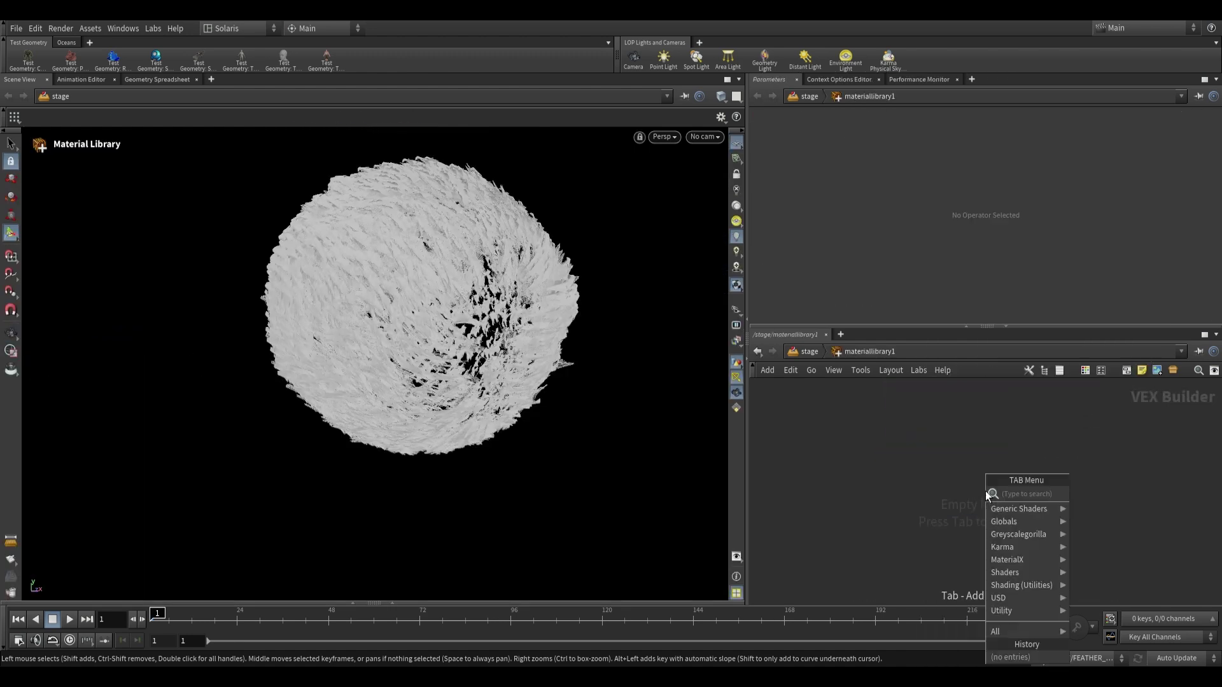
type("karm")
key("Down")
key("Return")
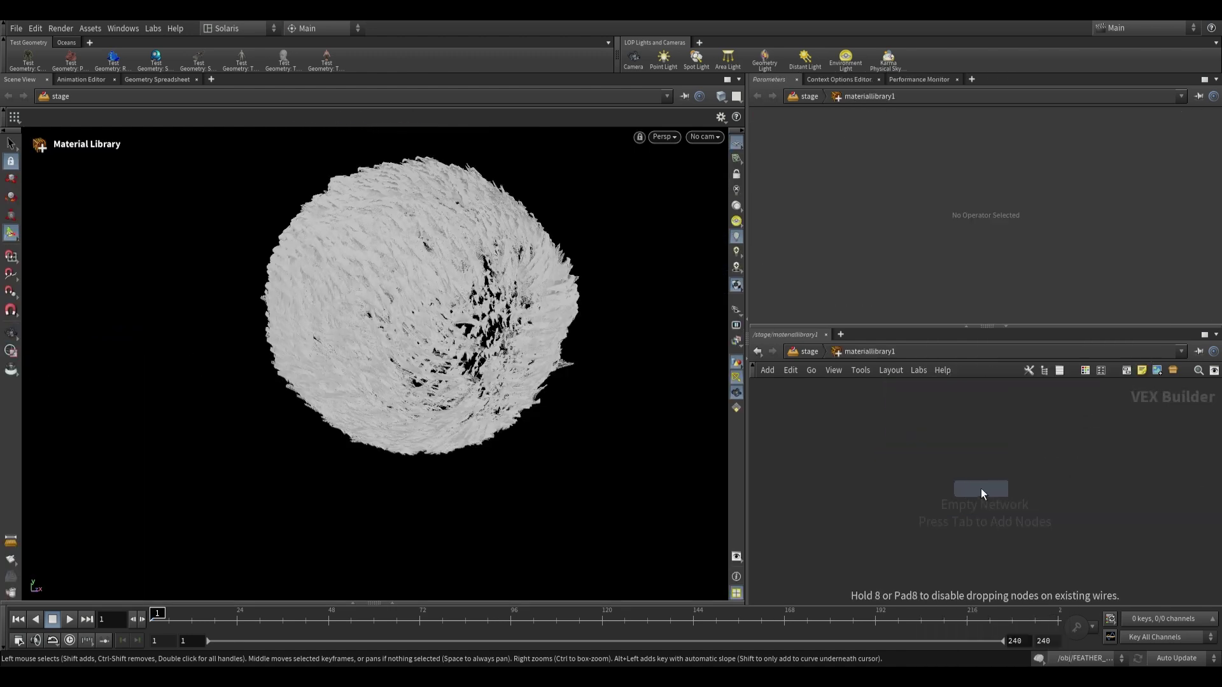
left_click(981, 493)
left_click(974, 469)
type("feathers")
key("Return")
Add a Karma Hair shader inside the feathers material and wire it to the material's surface output
double_click(979, 487)
key("Tab")
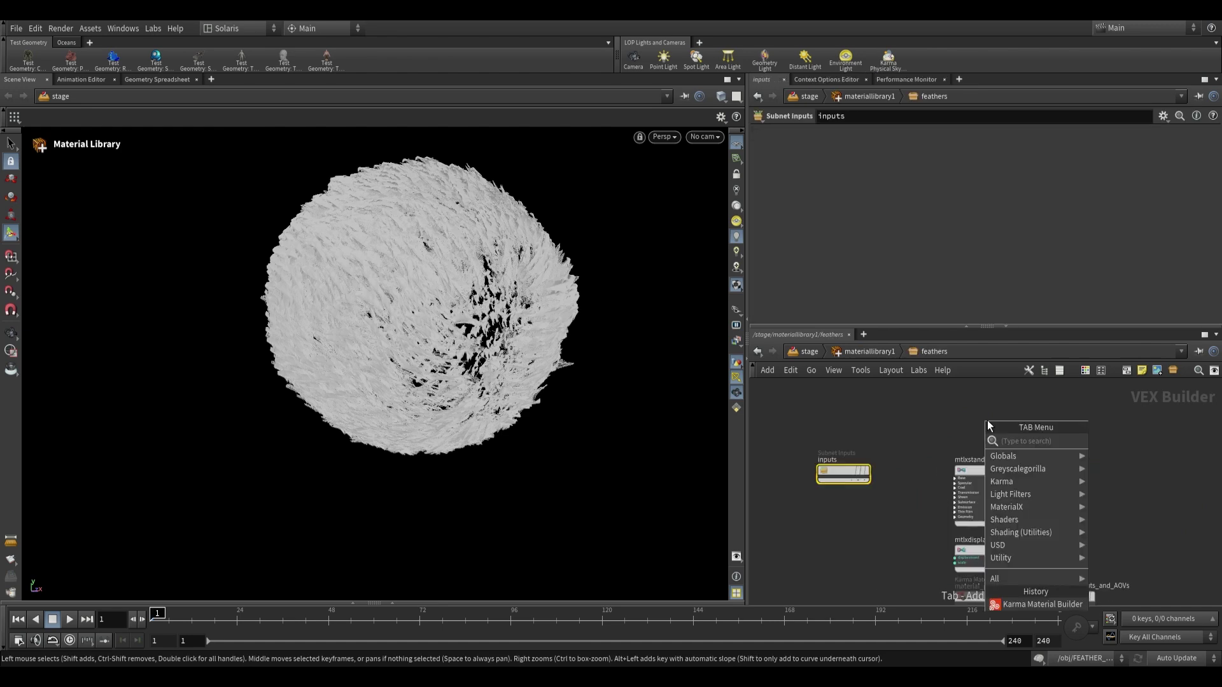
type("karma ha")
key("Return")
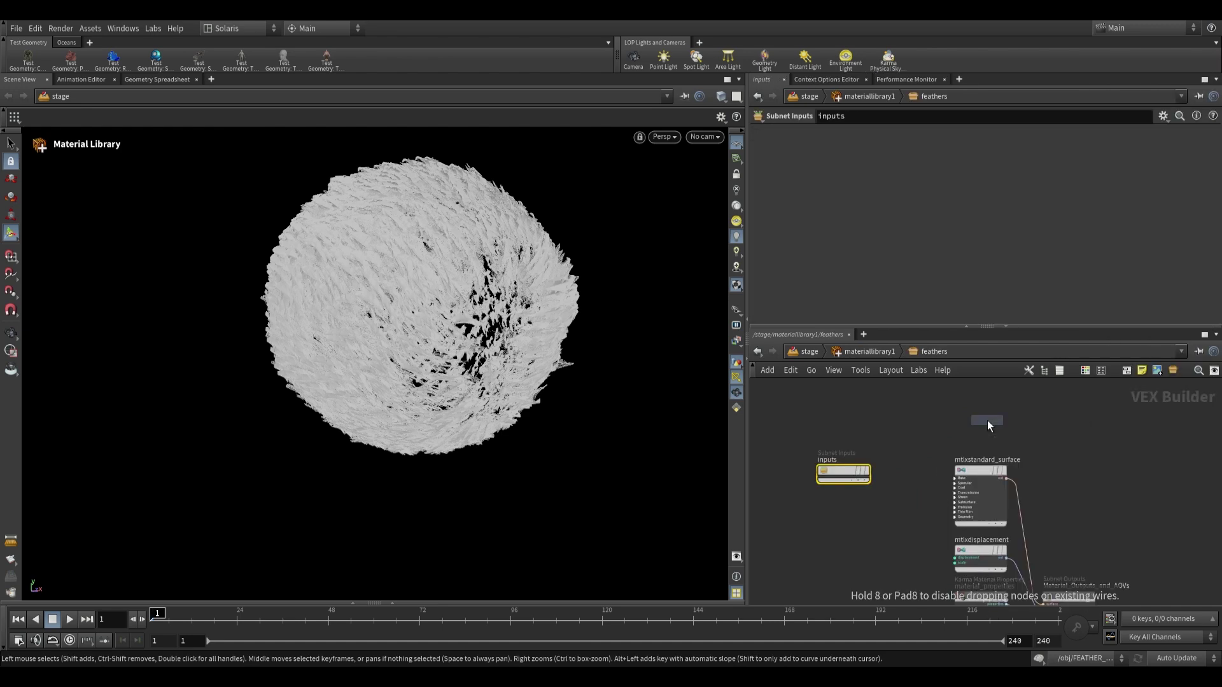
left_click(987, 420)
left_click(1013, 428)
middle_click_drag(1059, 537, 983, 477)
left_click(968, 543)
left_click_drag(994, 538, 1120, 491)
Auto-fill the material library with the feathers material and assign it to the geometry path /FEATHERS/
left_click(862, 351)
left_click(808, 350)
left_click(886, 236)
scroll(904, 299, "down", 1)
left_click(891, 297)
left_click(964, 312)
type("/")
key("Down")
key("Return")
type("/")
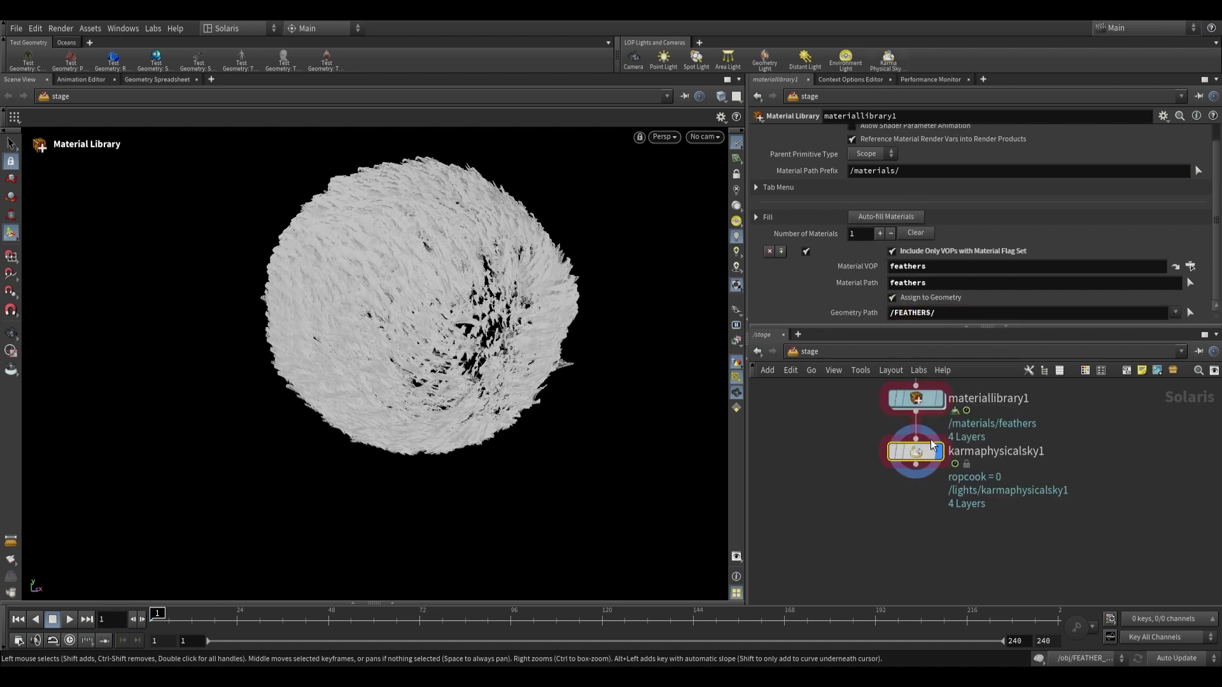
Light the stage with a Karma Physical Sky and render the sphere through a new camera with Karma XPU
left_click(888, 58)
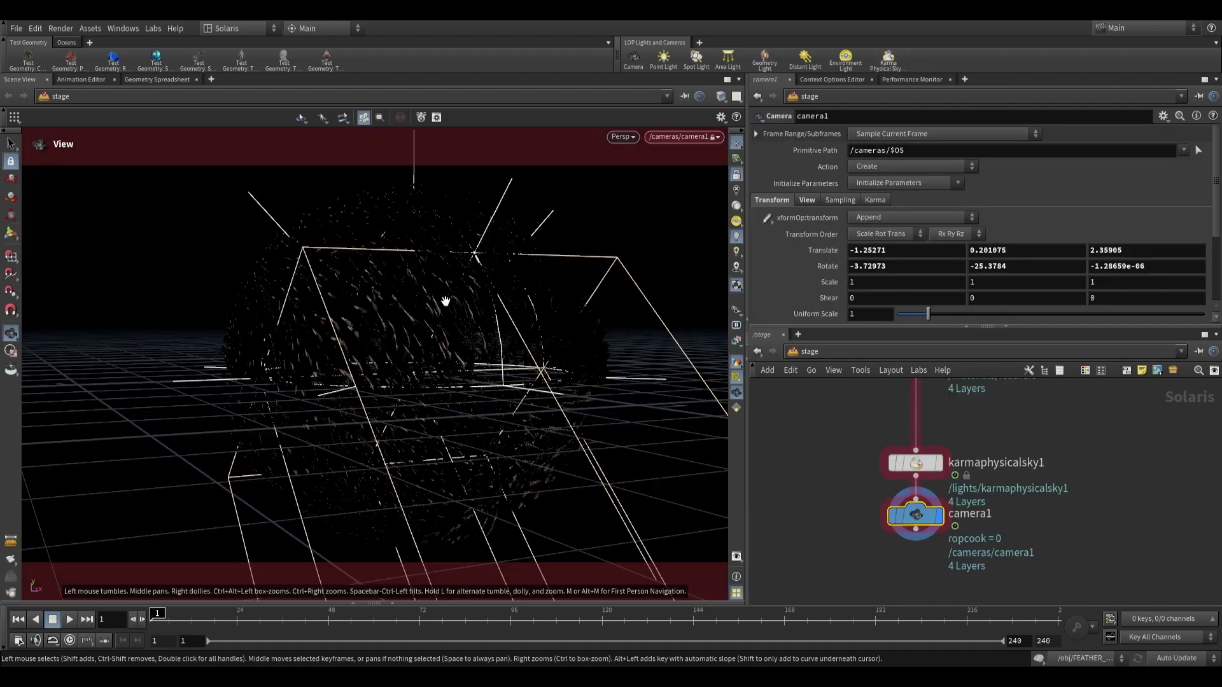
right_click_drag(444, 299, 505, 292)
left_click(621, 139)
left_click(641, 209)
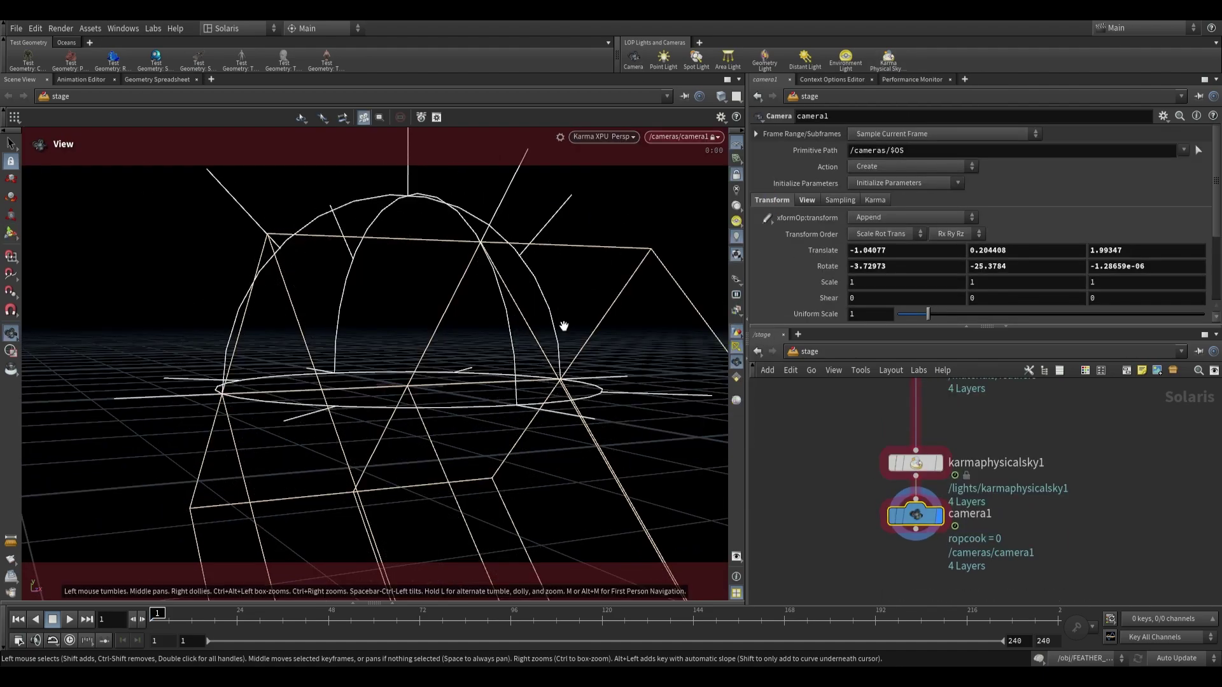
left_click_drag(565, 341, 475, 284)
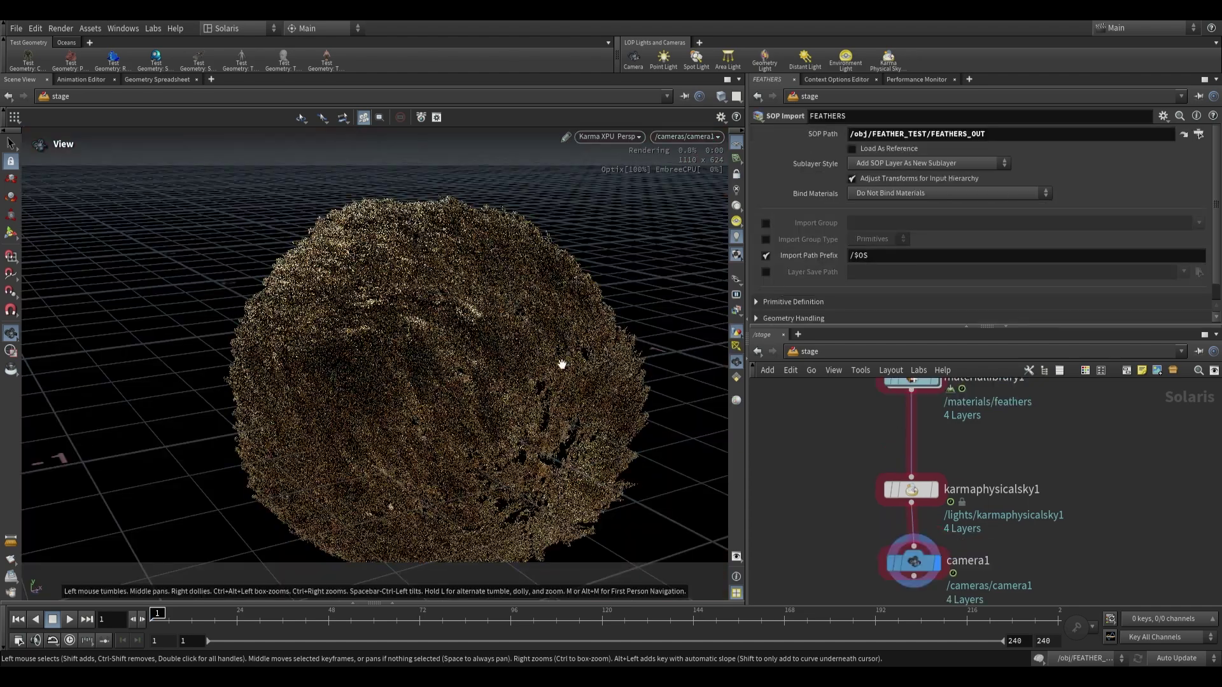
Insert a Feather Width node between guideprocess3 and name3 in FEATHER_TEST, with barb width created and Shaft Width about 0.00126
left_click(827, 353)
left_click(870, 417)
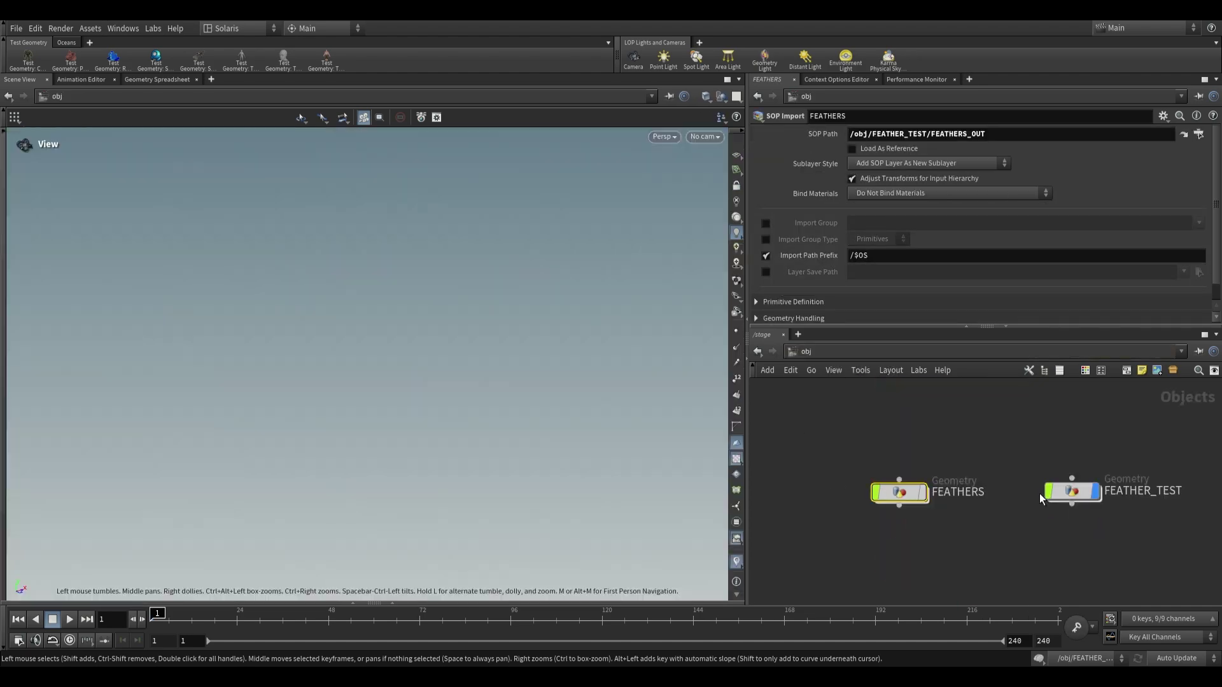
double_click(1073, 494)
scroll(916, 548, "up", 5)
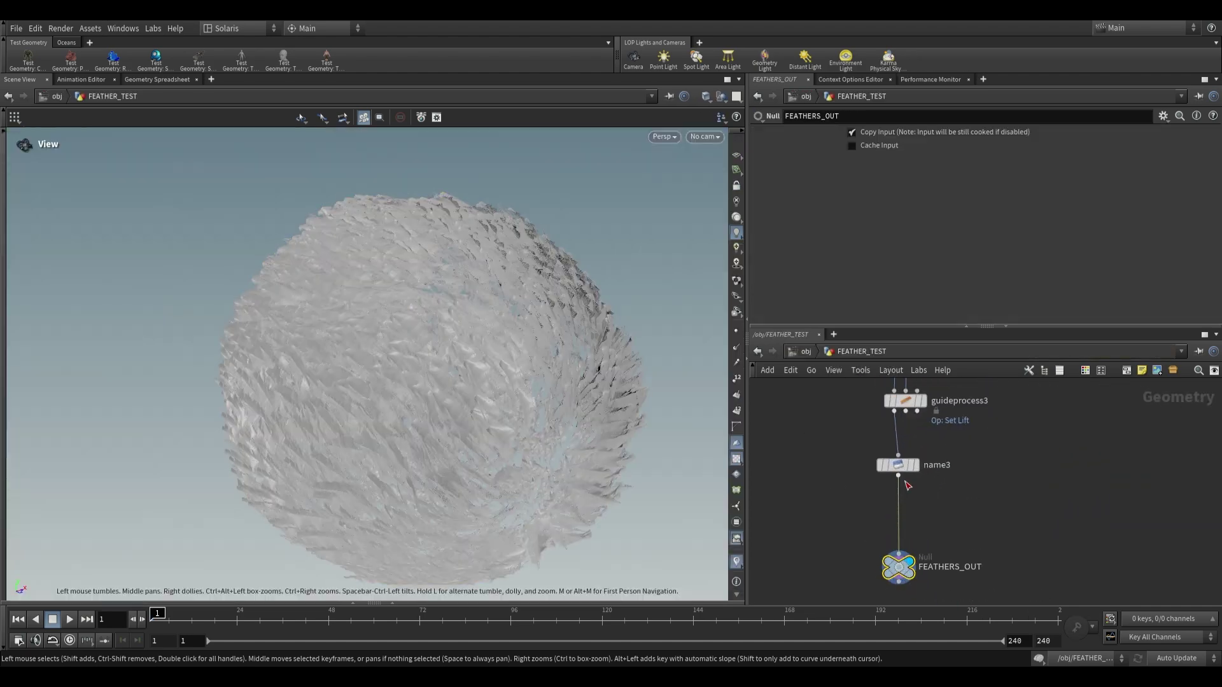
key("Tab")
type("feather wi")
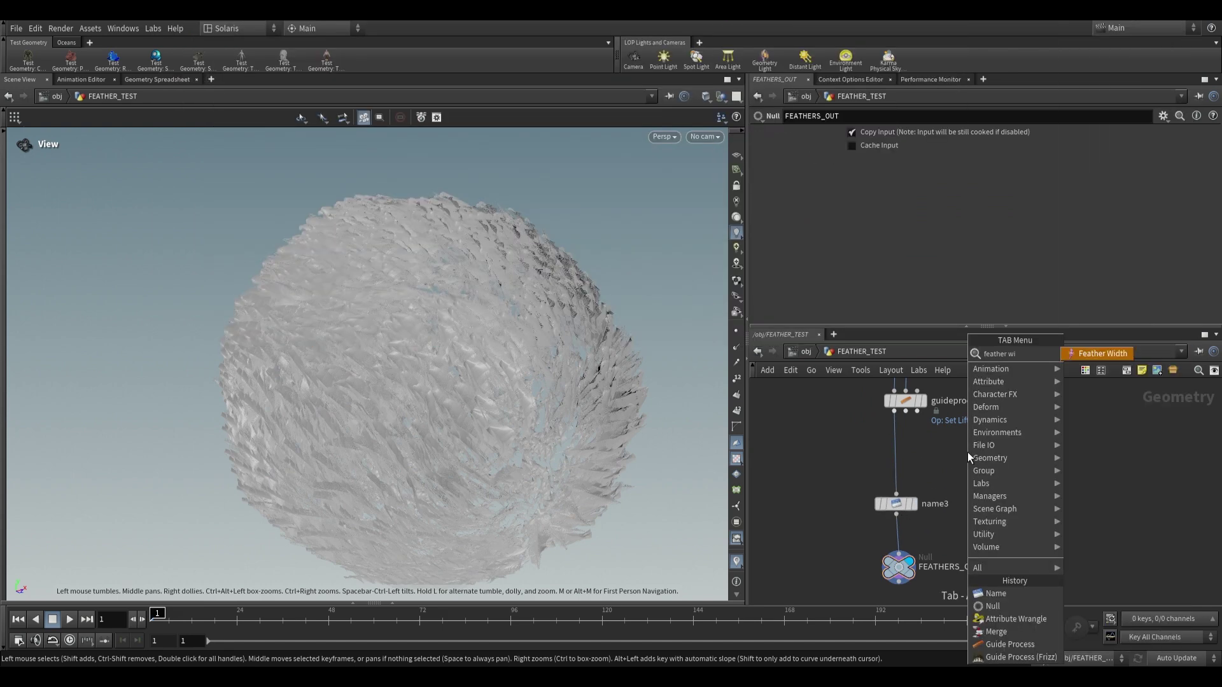
key("Return")
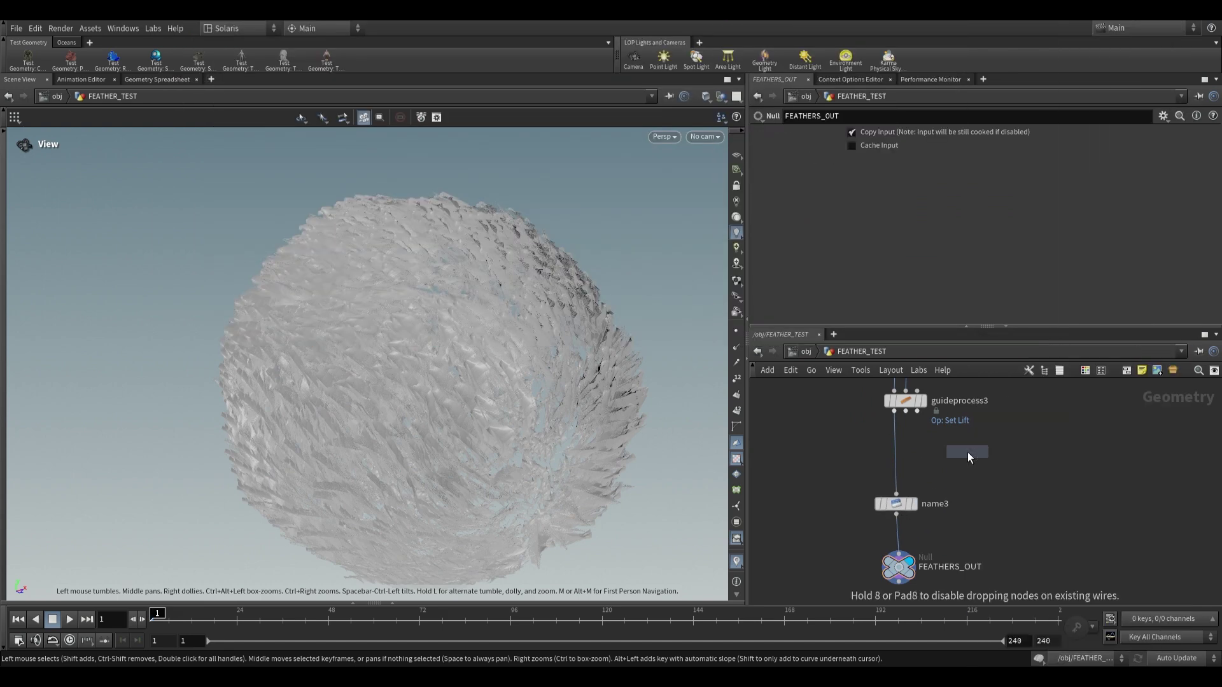
left_click(894, 450)
left_click_drag(896, 451, 904, 455)
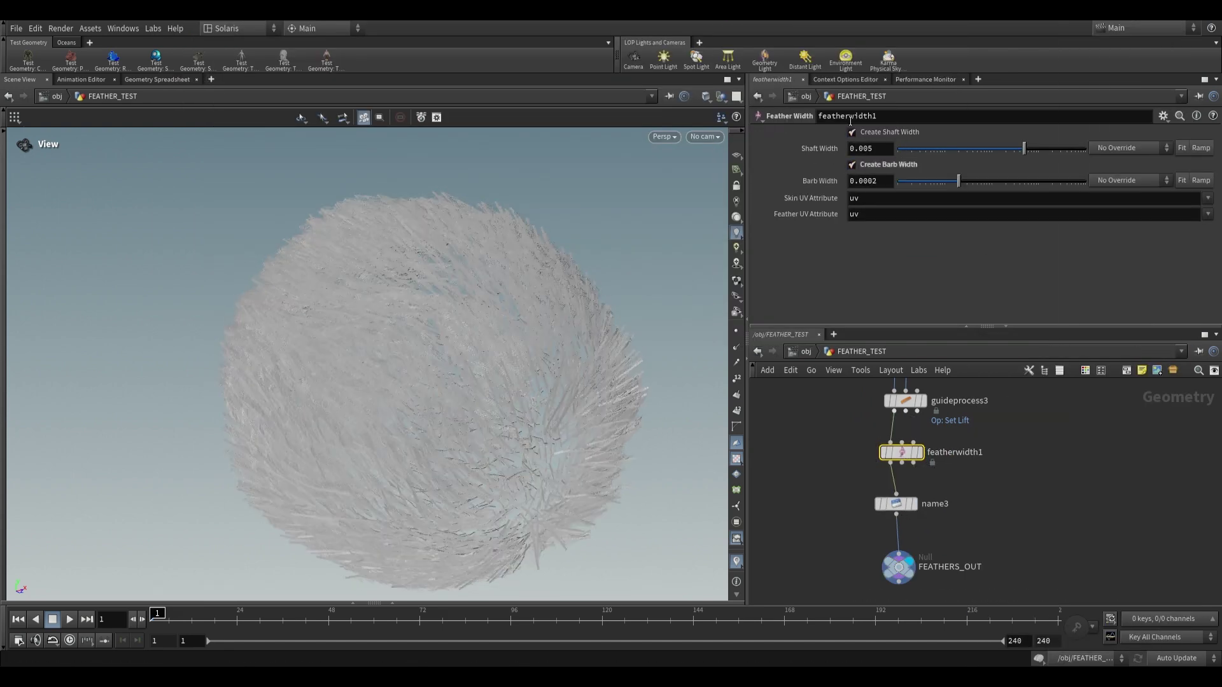
right_click_drag(396, 320, 582, 290)
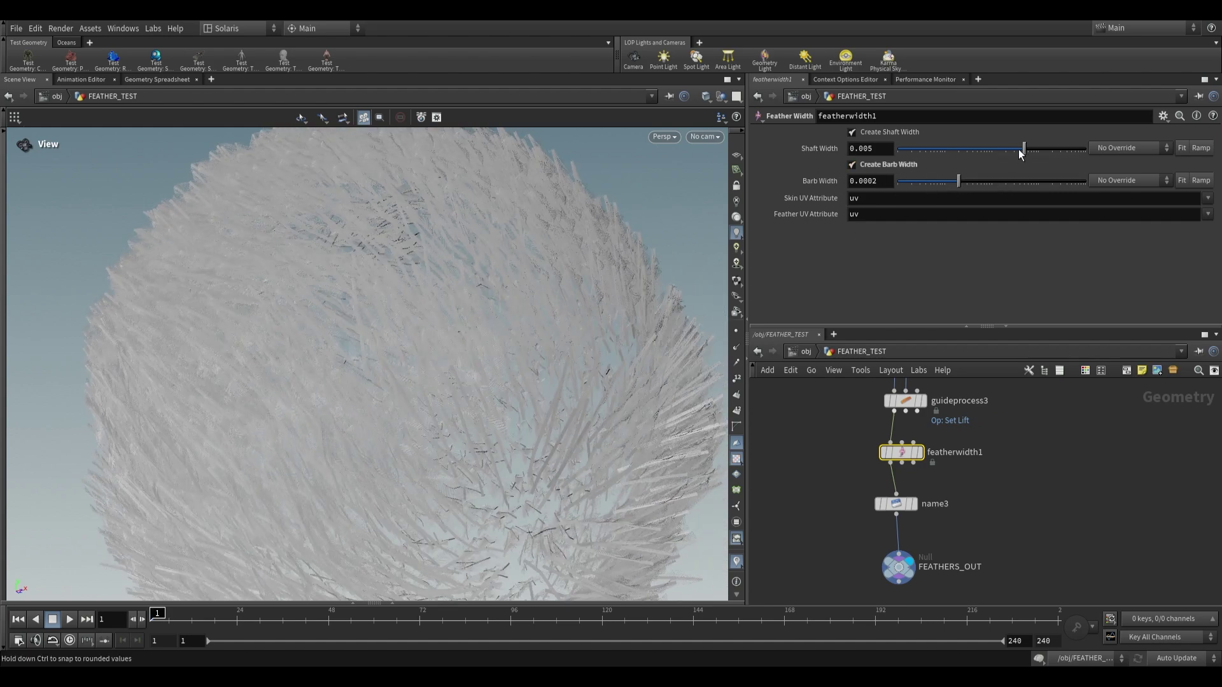
left_click_drag(1022, 149, 973, 151)
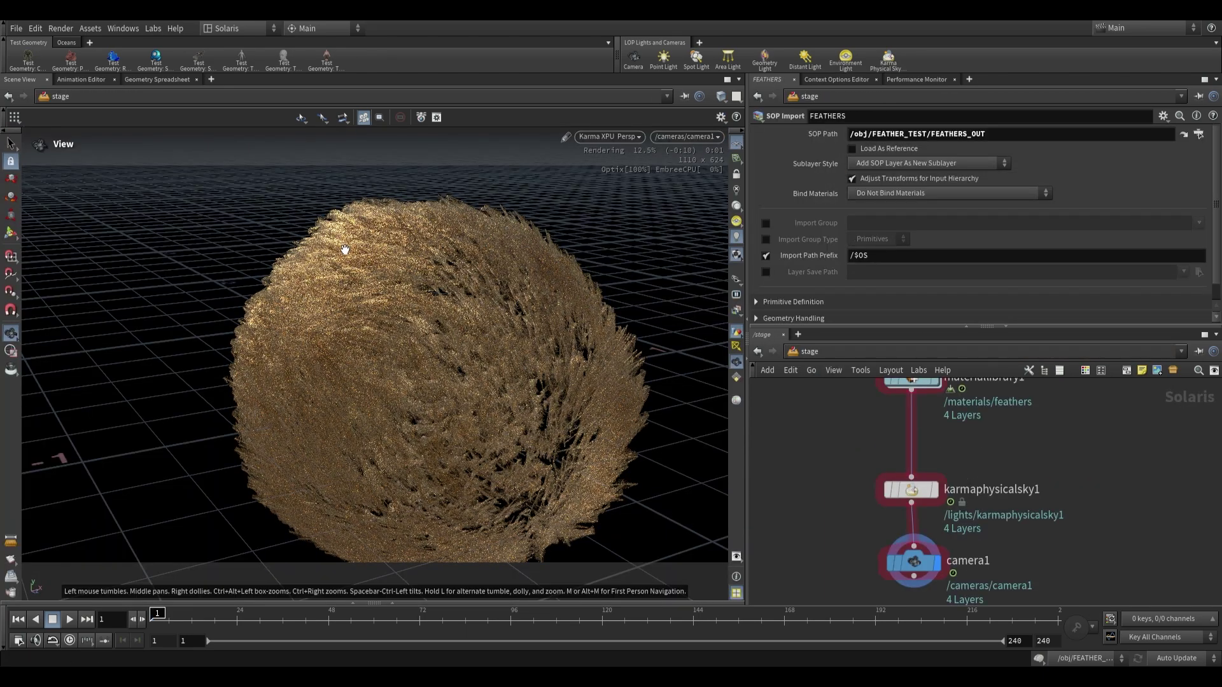
Try a higher melanin on the feathers material's Karma Hair shader, reset it, and pick a warm base color
double_click(912, 381)
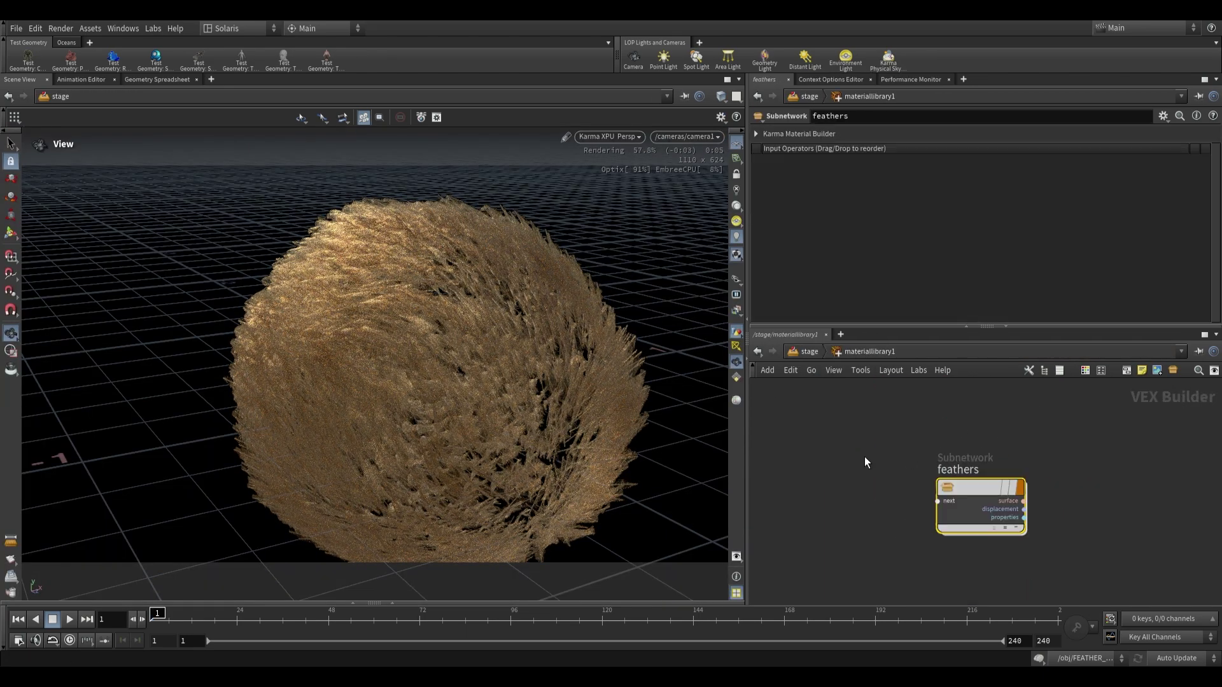
double_click(967, 484)
left_click(953, 418)
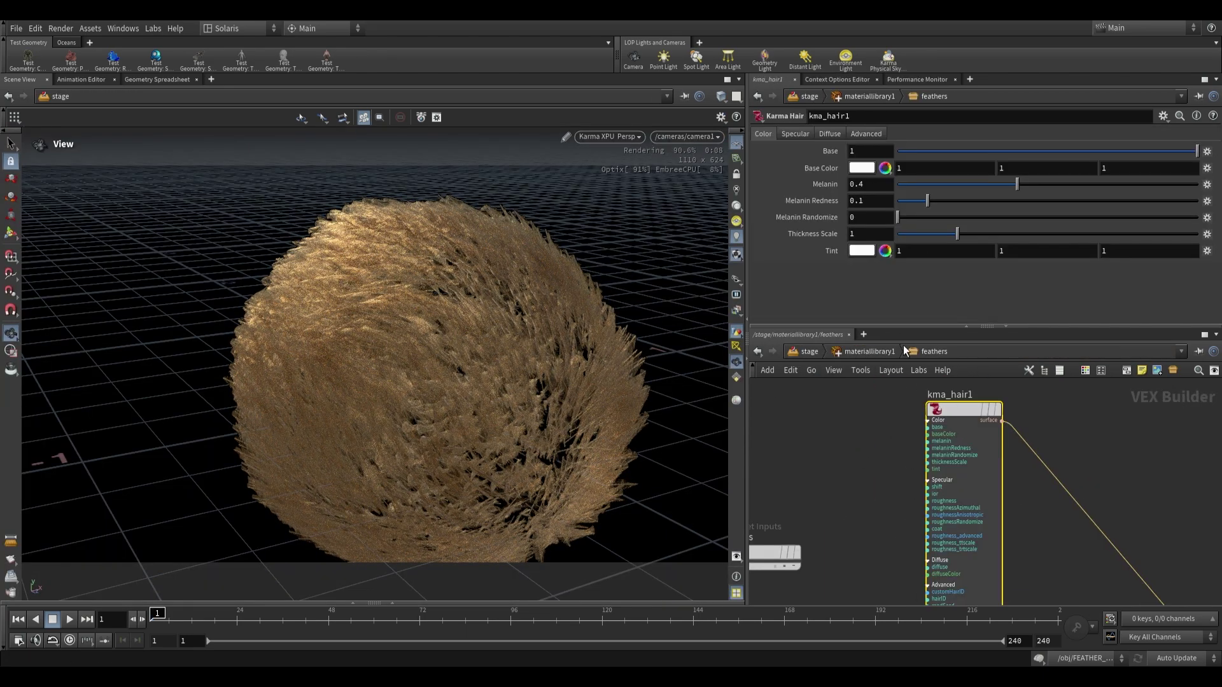
left_click_drag(1017, 184, 1155, 185)
middle_click(836, 187, "ctrl")
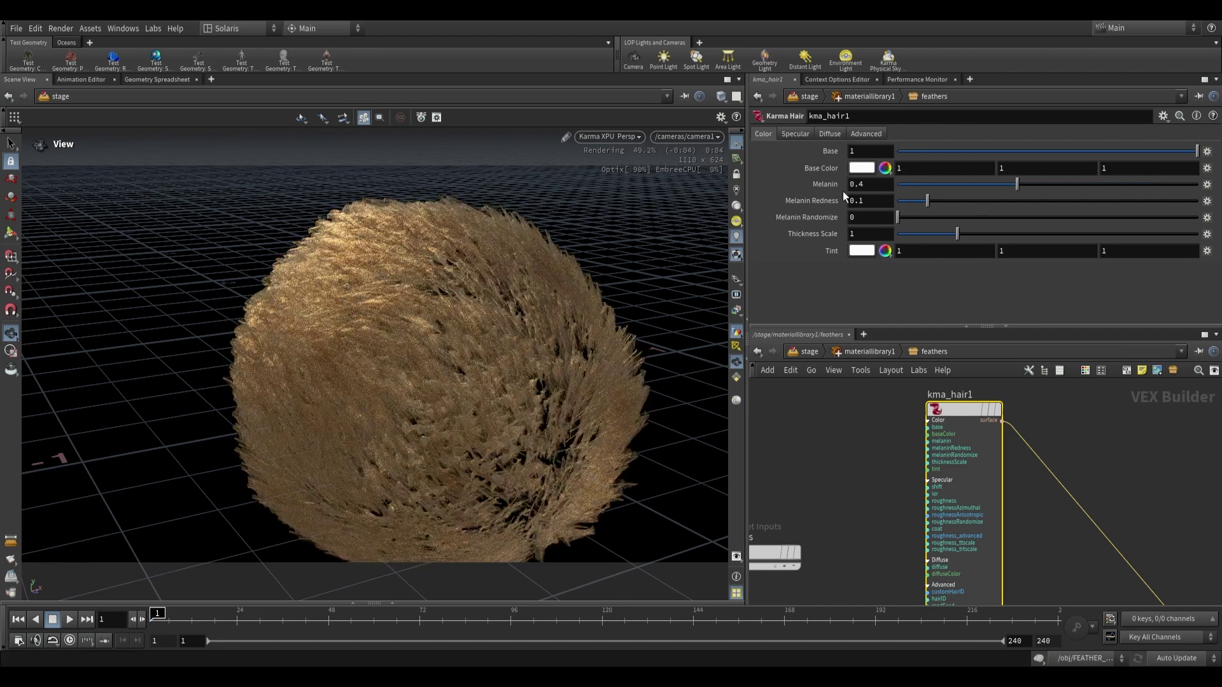
left_click(861, 168)
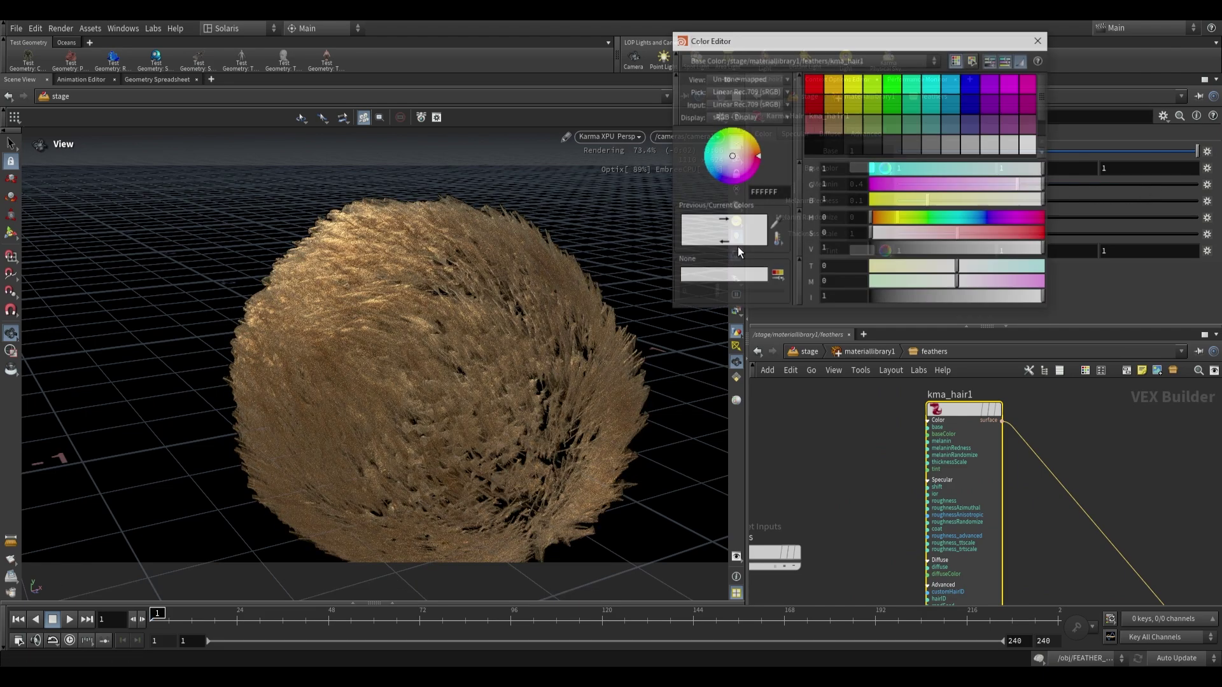
left_click(755, 153)
left_click_drag(756, 153, 748, 144)
left_click(1039, 40)
Raise two specular values of the Karma Hair shader and adjust its Diffuse amount
left_click(796, 133)
left_click_drag(1048, 151, 1091, 151)
left_click_drag(991, 202, 1078, 196)
left_click(831, 134)
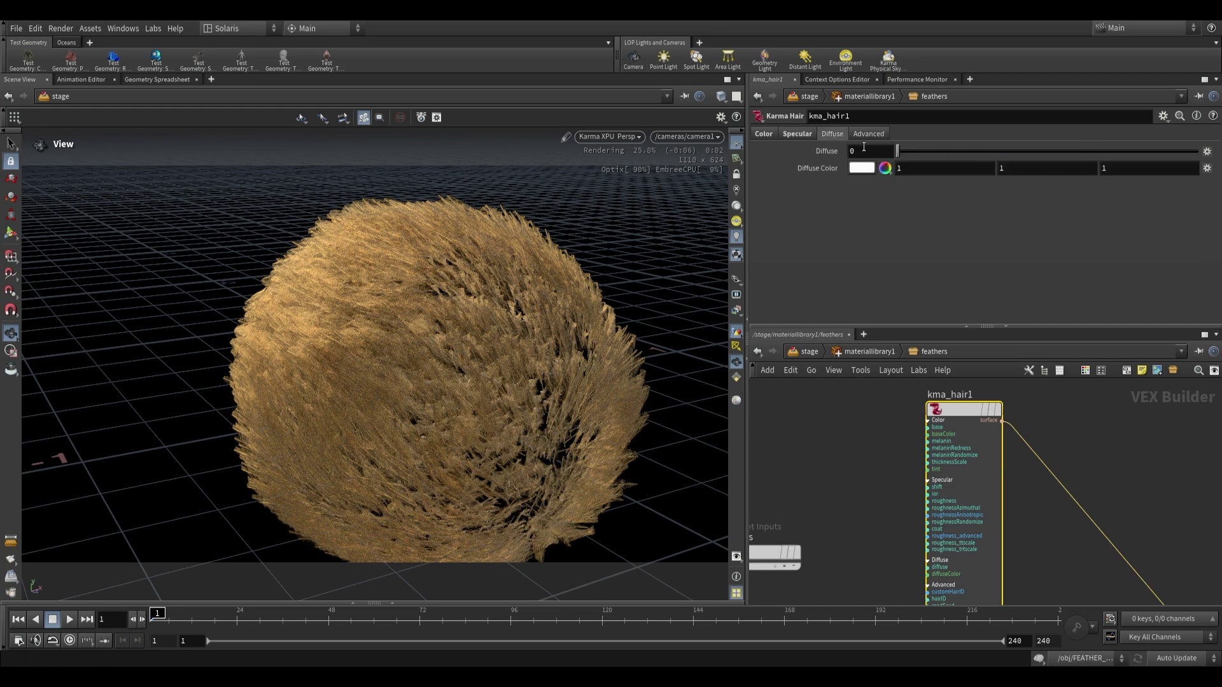
left_click(899, 151)
Switch from the FEATHER_TEST network to the FEATHERS object and show only its bird model, viewed from several angles
scroll(656, 353, "up", 5)
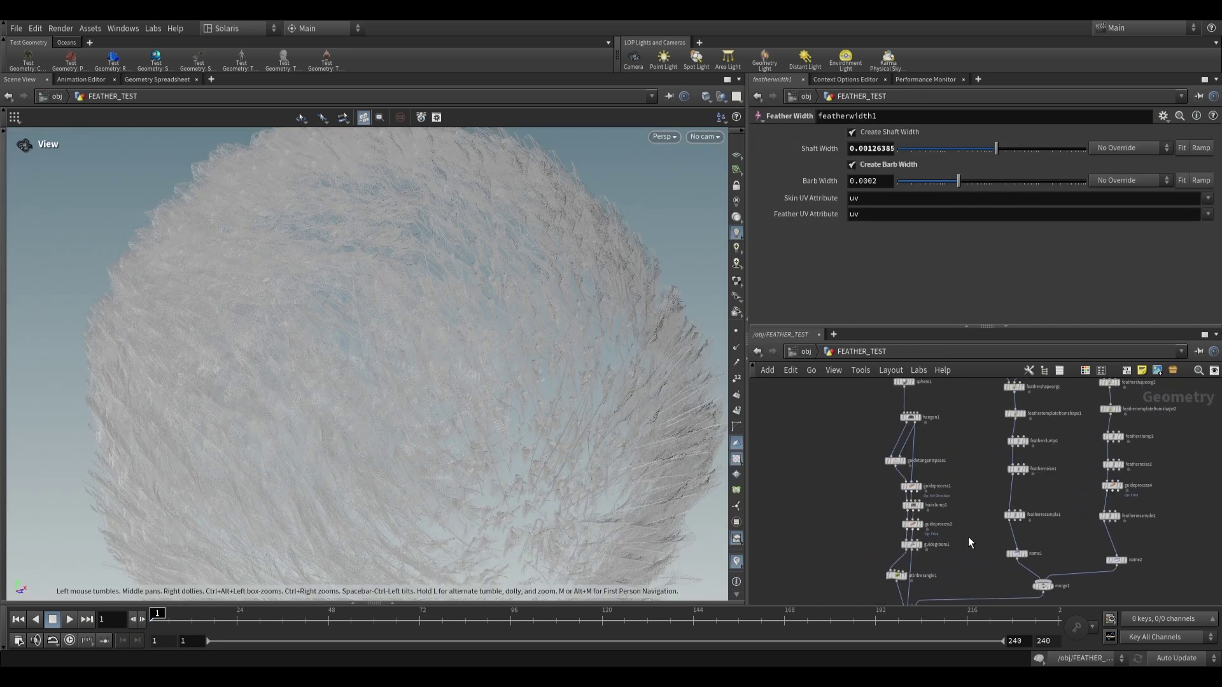
middle_click_drag(961, 540, 923, 398)
middle_click_drag(874, 572, 896, 491)
scroll(896, 492, "up", 1)
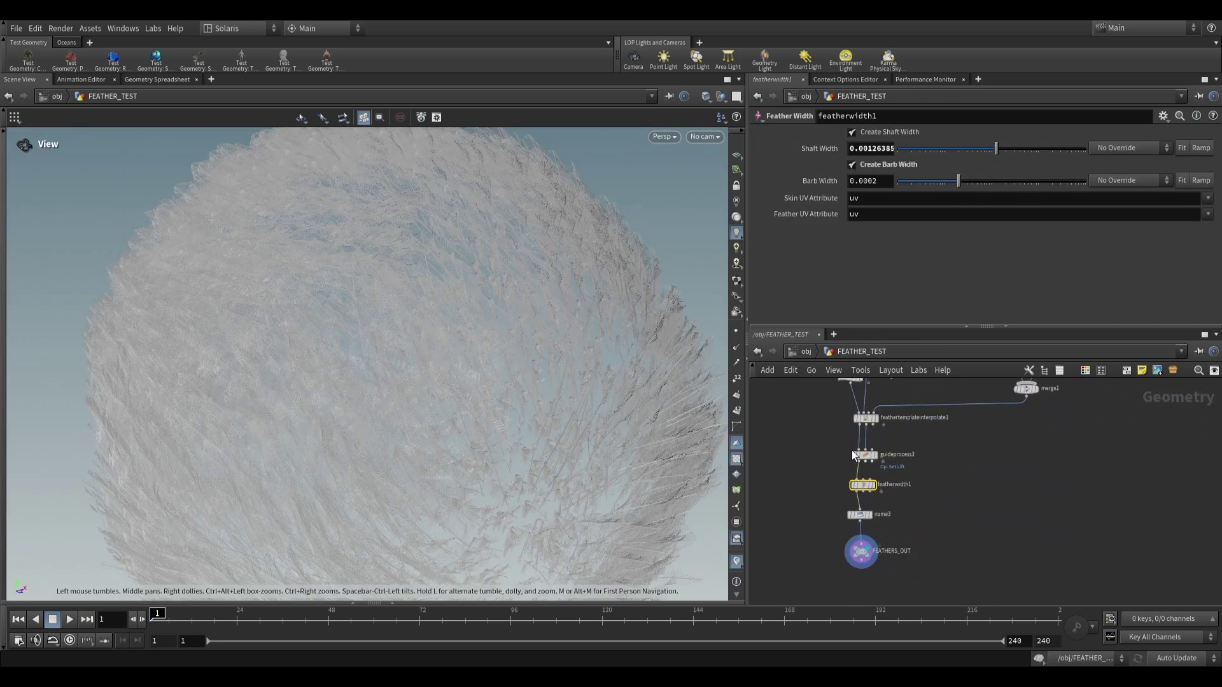
left_click(806, 351)
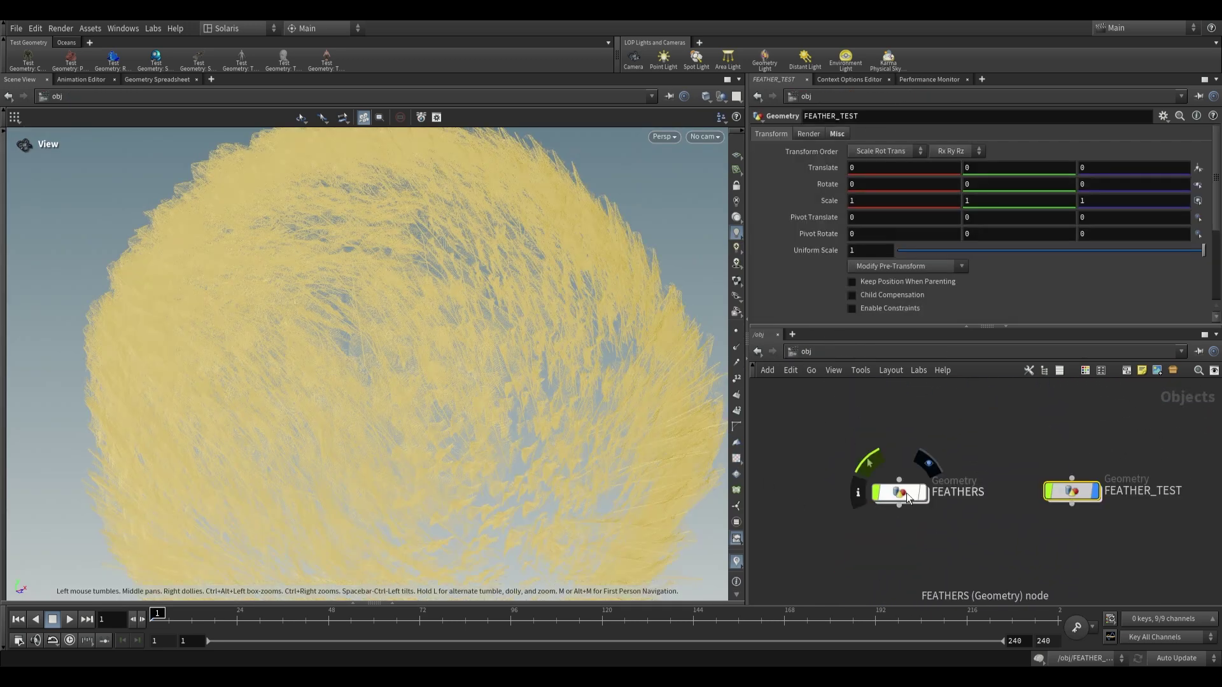
double_click(899, 492)
left_click_drag(509, 296, 615, 277)
left_click(721, 96)
left_click(740, 138)
scroll(472, 338, "down", 5)
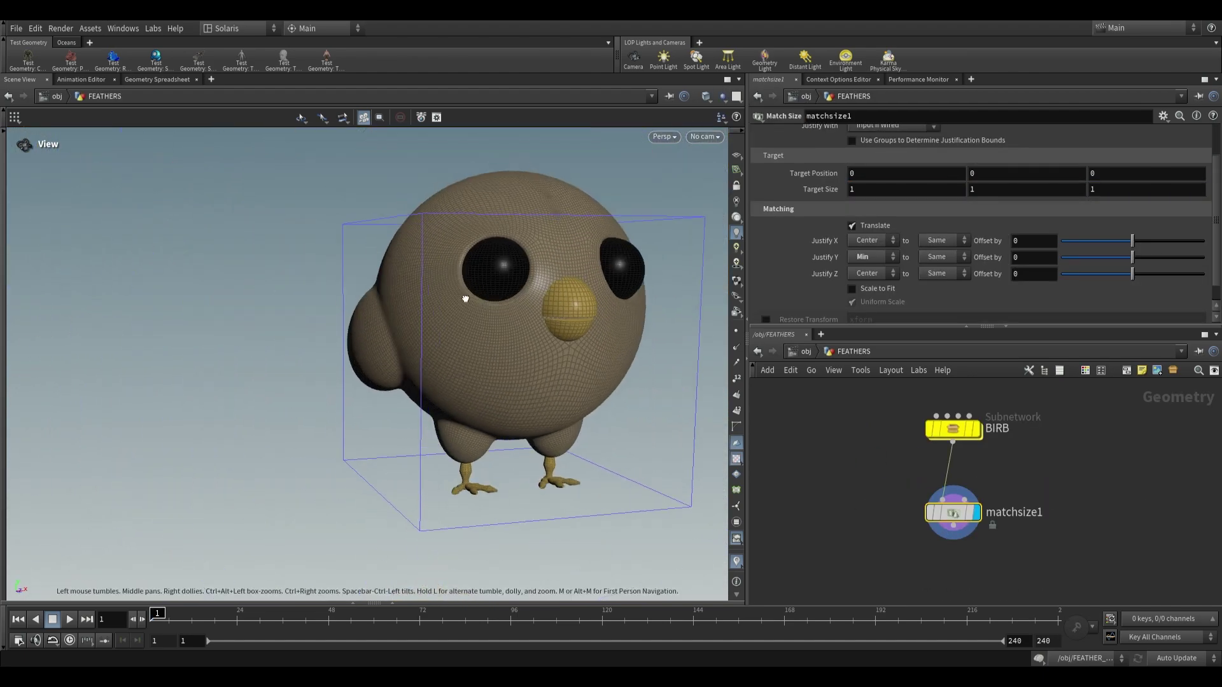
left_click_drag(458, 300, 663, 365)
Add a Hair Generate node below matchsize1, wired to it and displayed
left_click(949, 423)
middle_click_drag(952, 513, 827, 414)
key("h")
key("Tab")
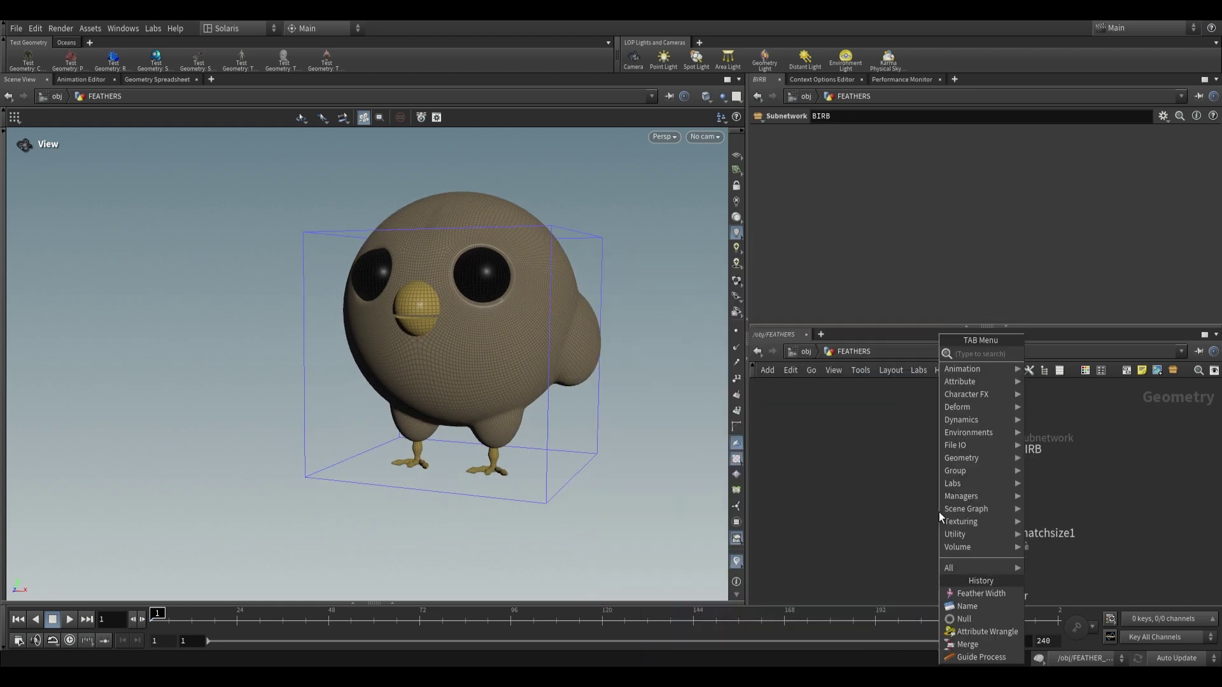
type("hair")
key("Down")
key("Return")
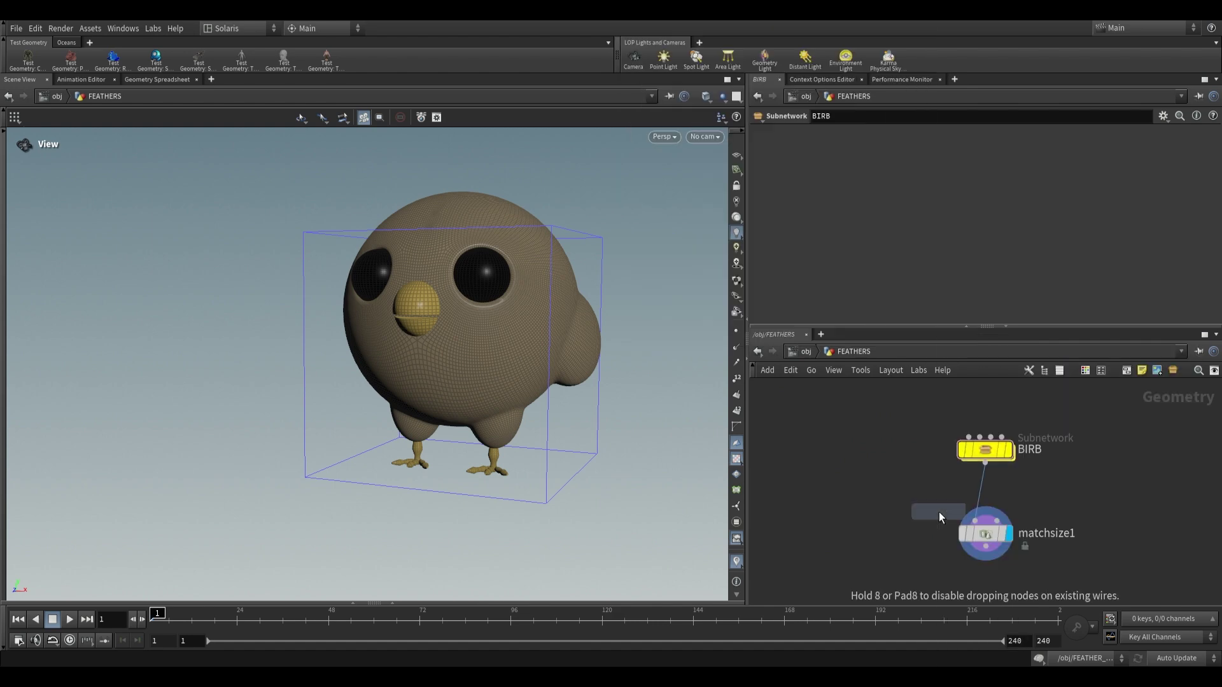
left_click(941, 513)
scroll(827, 217, "up", 10)
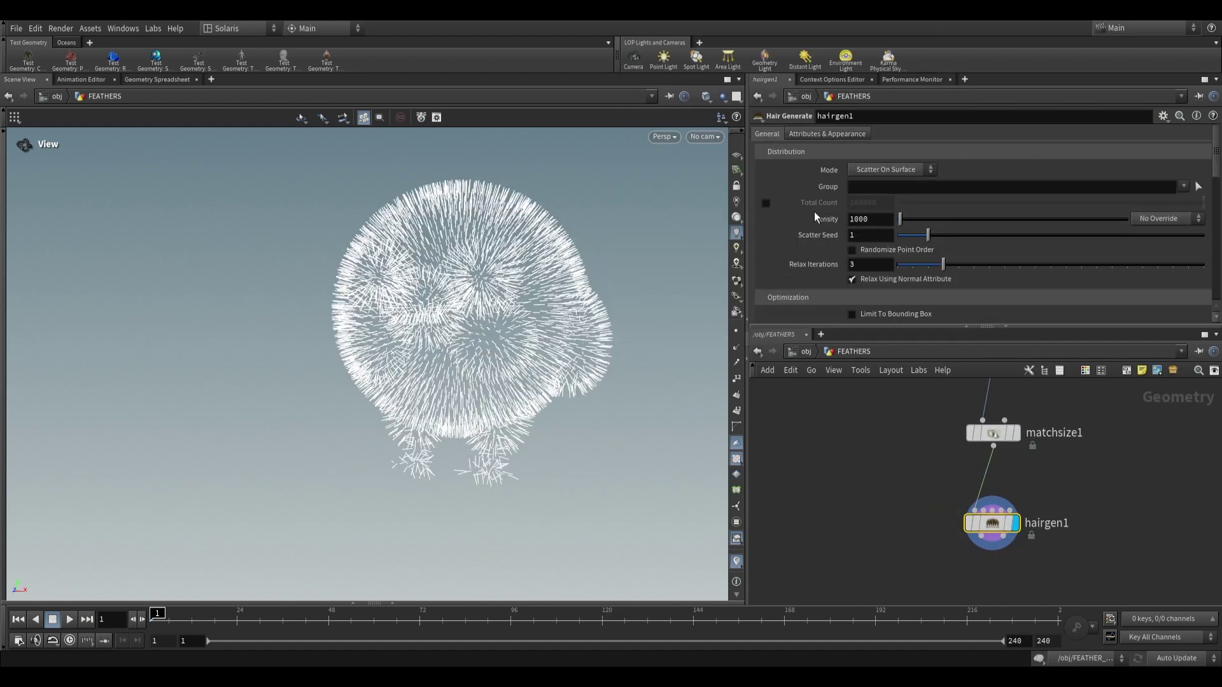
Drive the hair density of hairgen1 by a skin attribute and set the density attribute to wings_mask
left_click(1159, 219)
left_click(1164, 247)
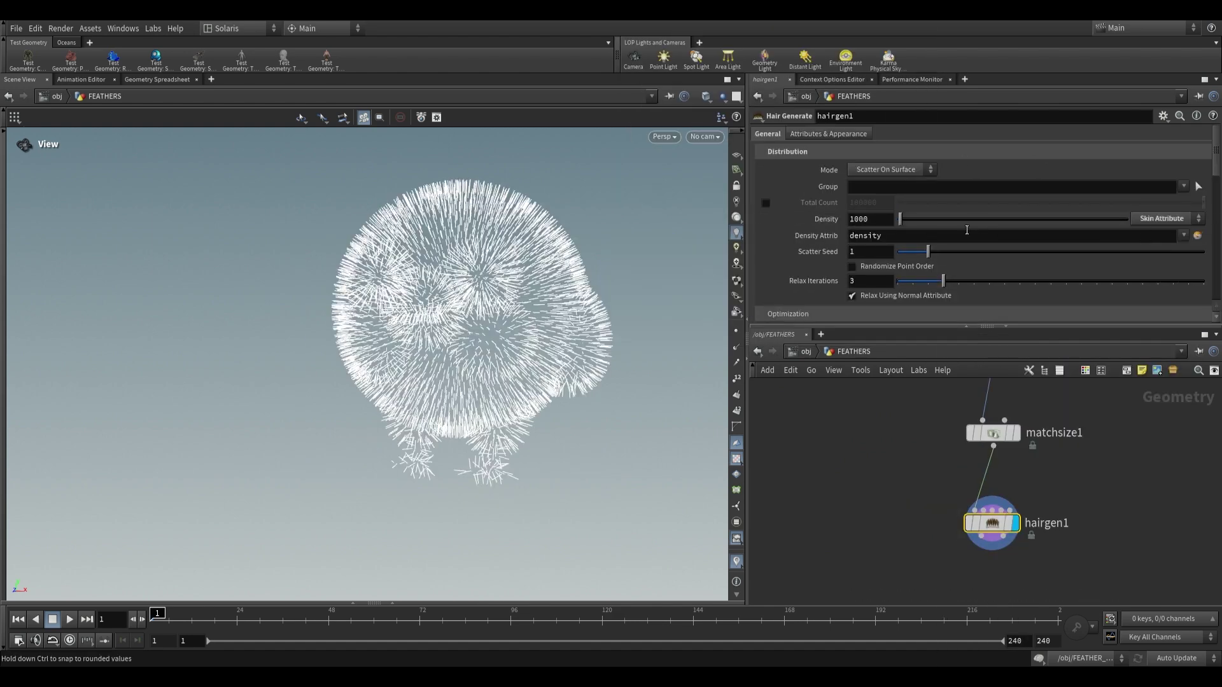
left_click(1183, 236)
left_click(1163, 280)
left_click_drag(574, 297, 537, 292)
left_click(1182, 236)
left_click(1156, 261)
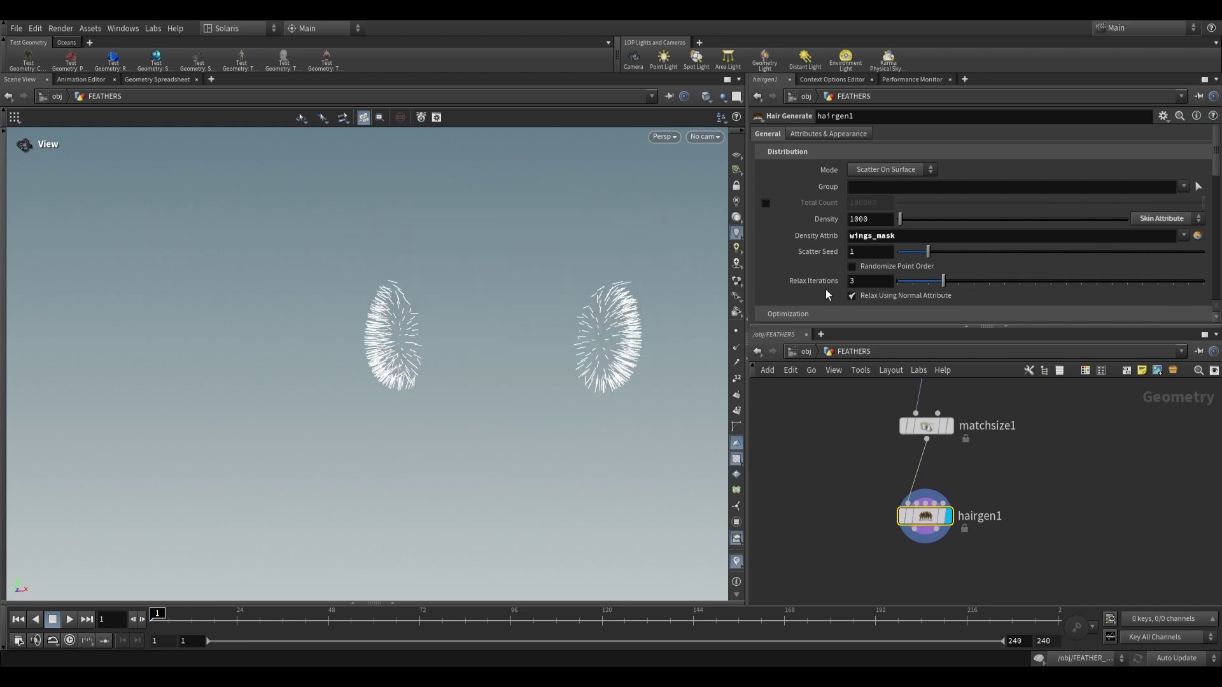
Preview muzzle_mask and legs_mask as the density attribute of hairgen1 and settle on body_mask
left_click(1183, 236)
left_click(1167, 286)
left_click(1183, 235)
left_click(1152, 306)
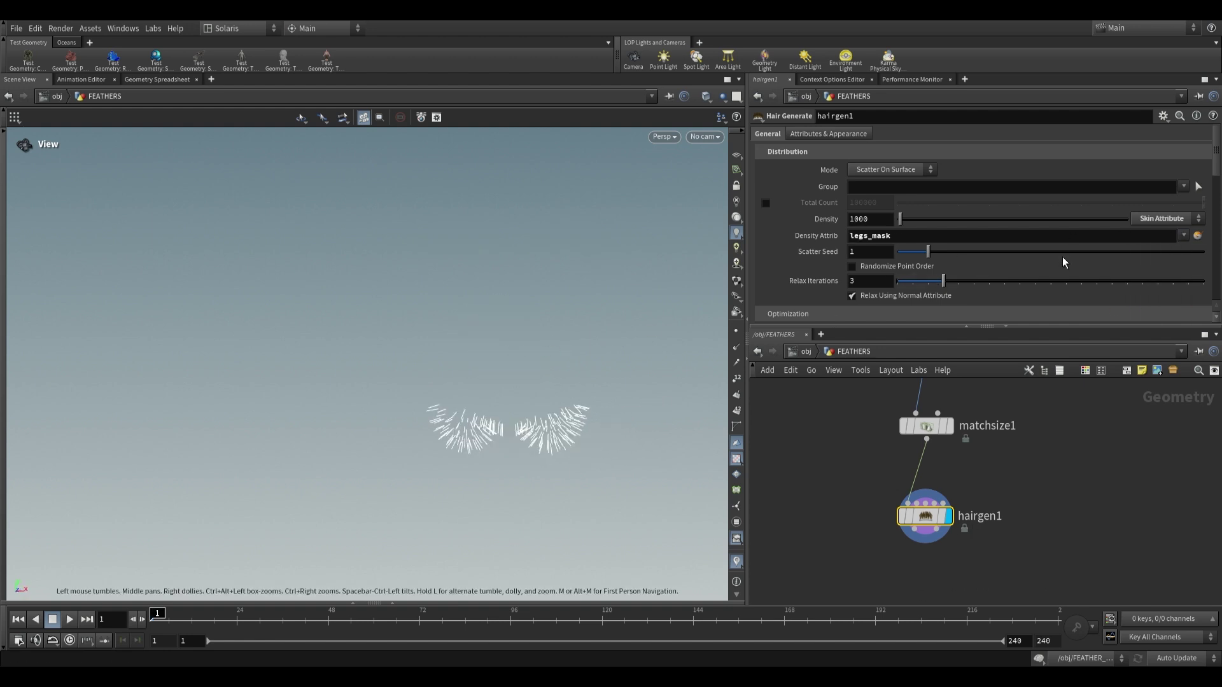
left_click(1183, 236)
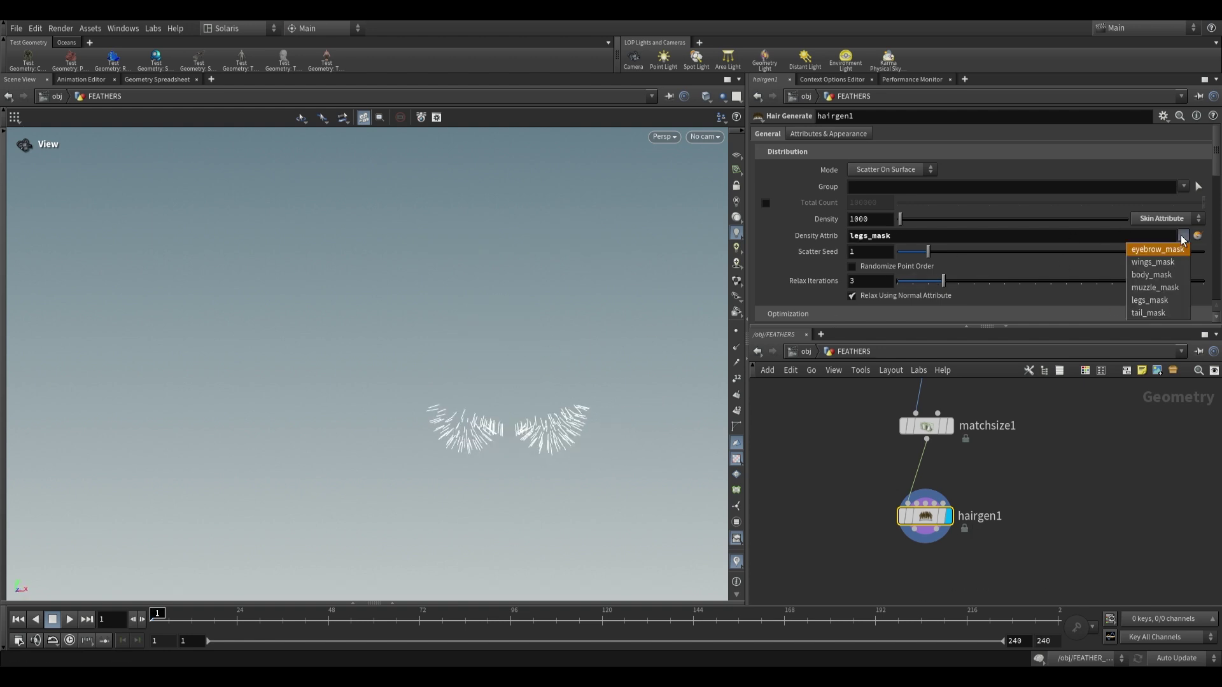
left_click(1151, 275)
Display matchsize1 instead of the hair and view the bird model from another angle
left_click(940, 444)
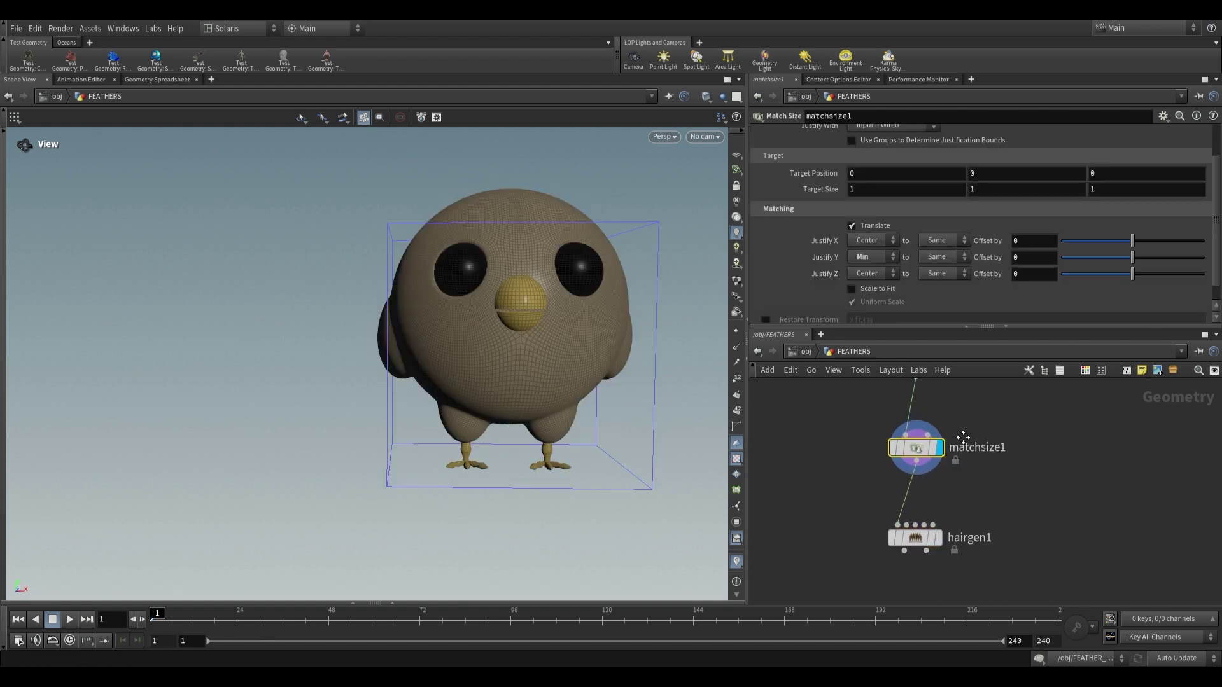
left_click_drag(513, 307, 476, 343)
scroll(959, 446, "down", 1)
middle_click_drag(1006, 490, 995, 474)
Return to the object level and change the viewport background to the dark color scheme
left_click(806, 352)
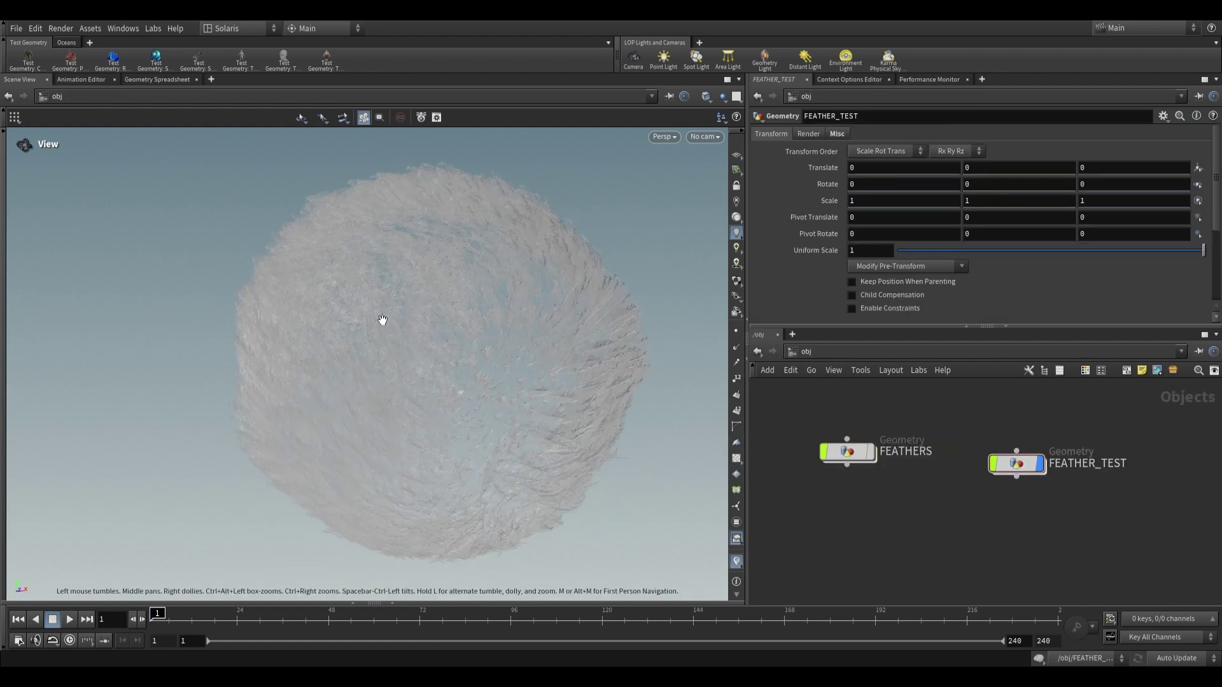
key("d")
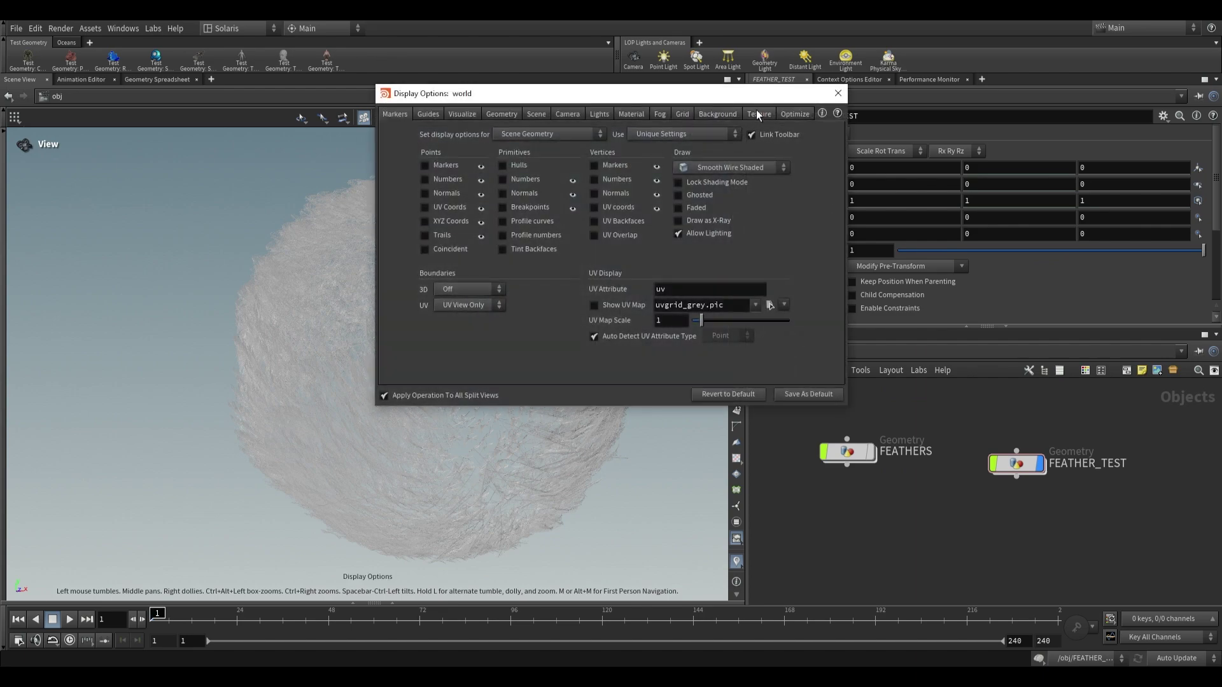
left_click(718, 114)
left_click(484, 134)
left_click(478, 159)
left_click(838, 93)
Examine the node chain inside FEATHER_TEST, from the feather templates down to the final nodes, and return to the object level
double_click(1016, 464)
middle_click_drag(987, 459, 888, 485)
scroll(872, 563, "up", 3)
left_click(883, 482)
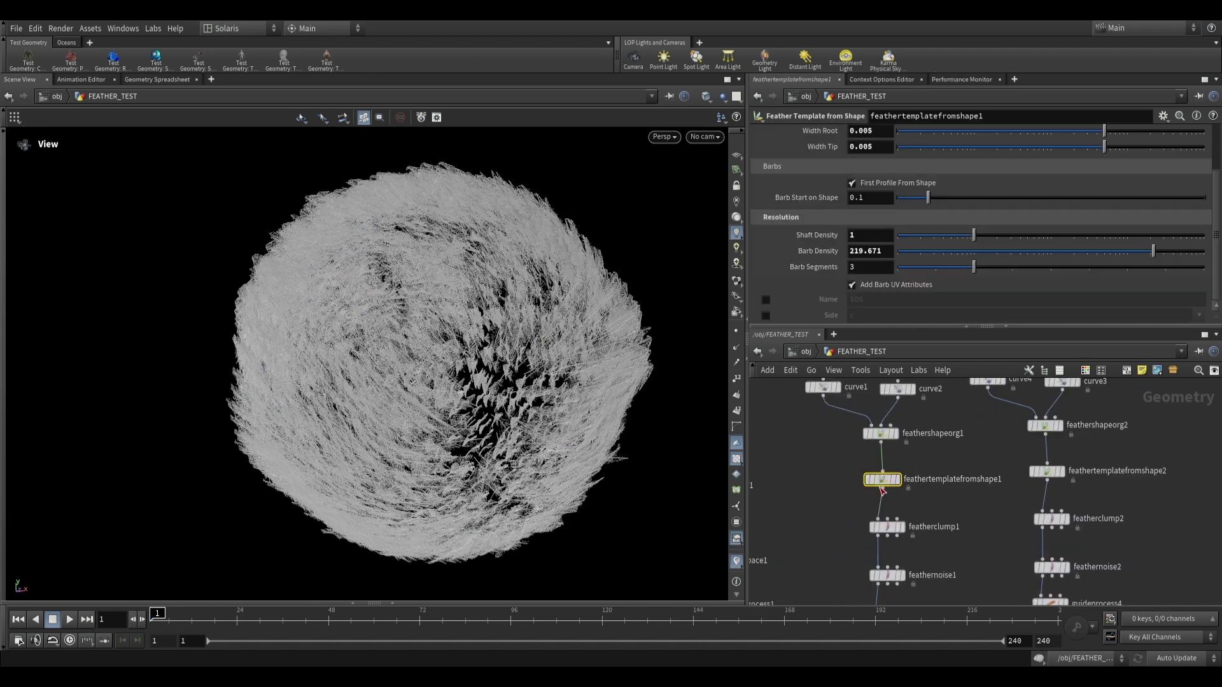
middle_click_drag(951, 518, 1026, 443)
scroll(1025, 443, "down", 2)
middle_click_drag(890, 532, 934, 453)
scroll(934, 544, "up", 4)
middle_click_drag(915, 584, 920, 509)
left_click(891, 491)
key("u")
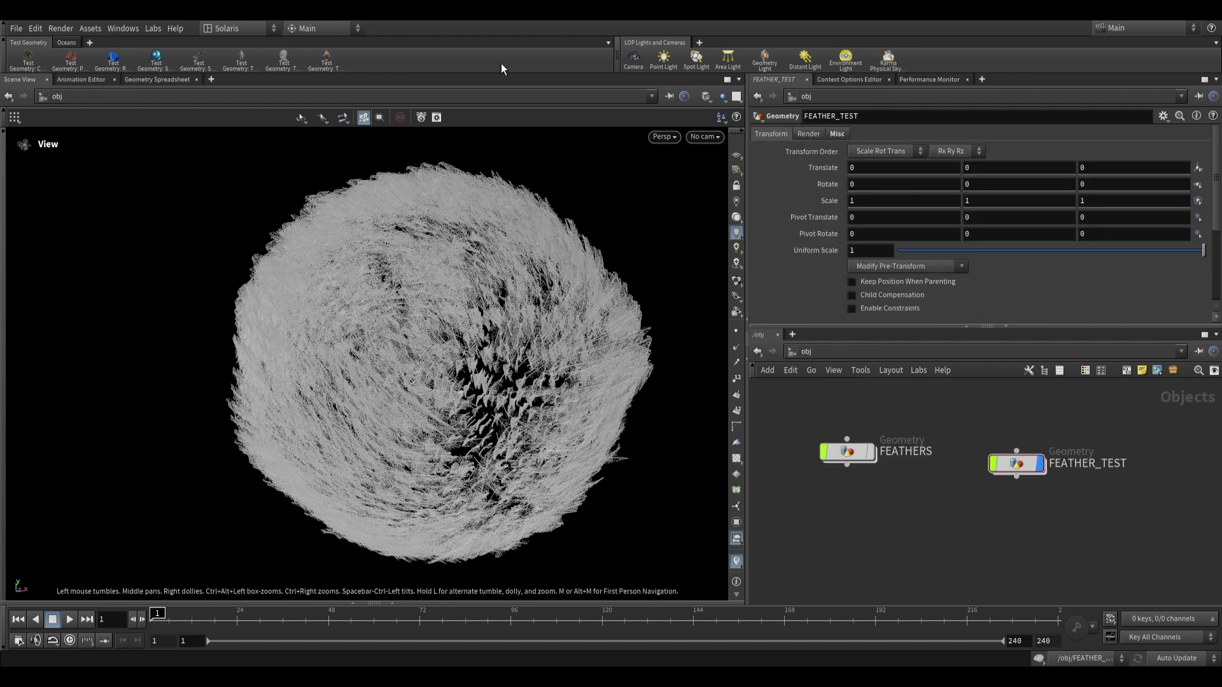